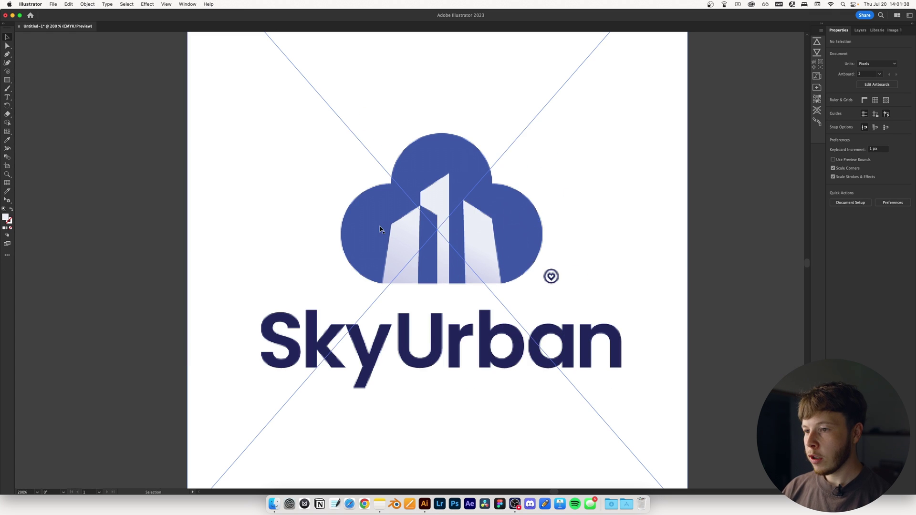
Step: Show the rulers and place a horizontal guide along the flat base of the SkyUrban cloud logo
{"action": "scroll", "coordinate": [441, 235], "scroll_direction": "up", "scroll_amount": 2}
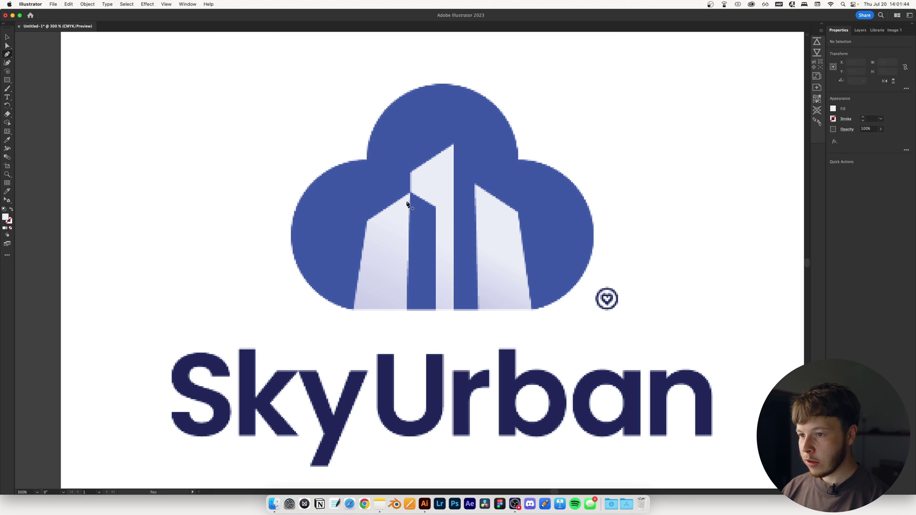
{"action": "key", "text": "super+r"}
{"action": "left_click_drag", "start_coordinate": [231, 35], "coordinate": [261, 311]}
Step: Trace the leftmost building of the logo with the Pen tool, starting on the guide and following its slanted roof
{"action": "key", "text": "p"}
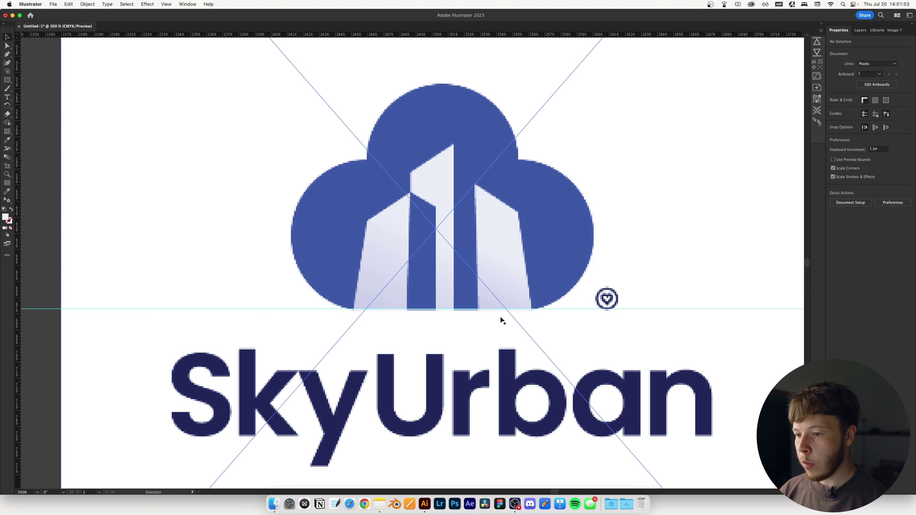
{"action": "left_click", "coordinate": [354, 310]}
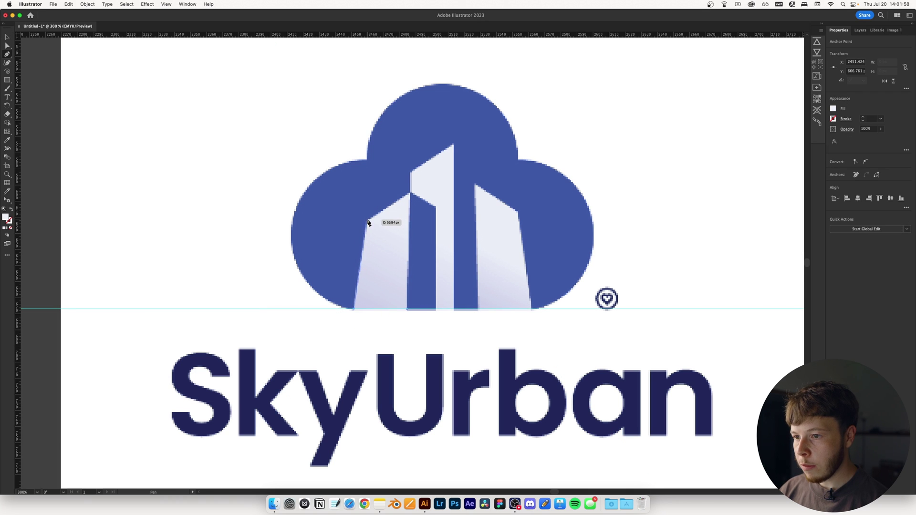
{"action": "left_click", "coordinate": [368, 221]}
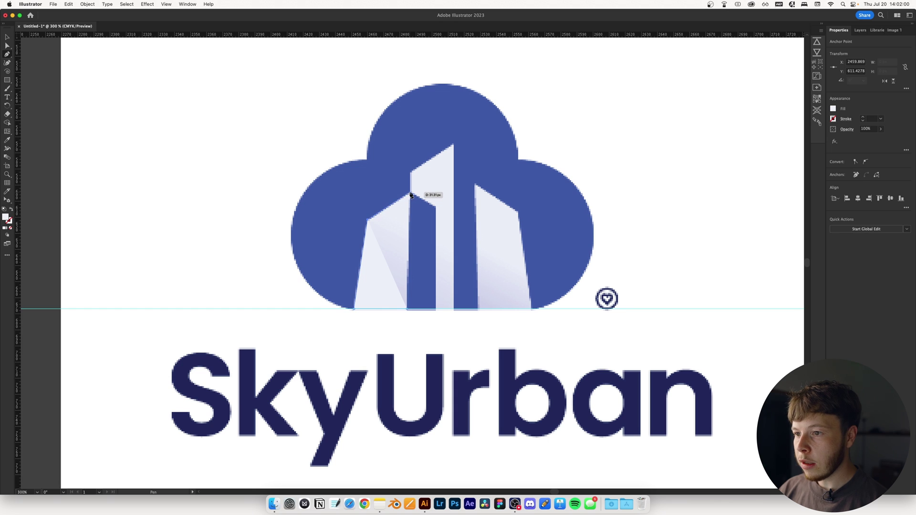
{"action": "left_click", "coordinate": [410, 195]}
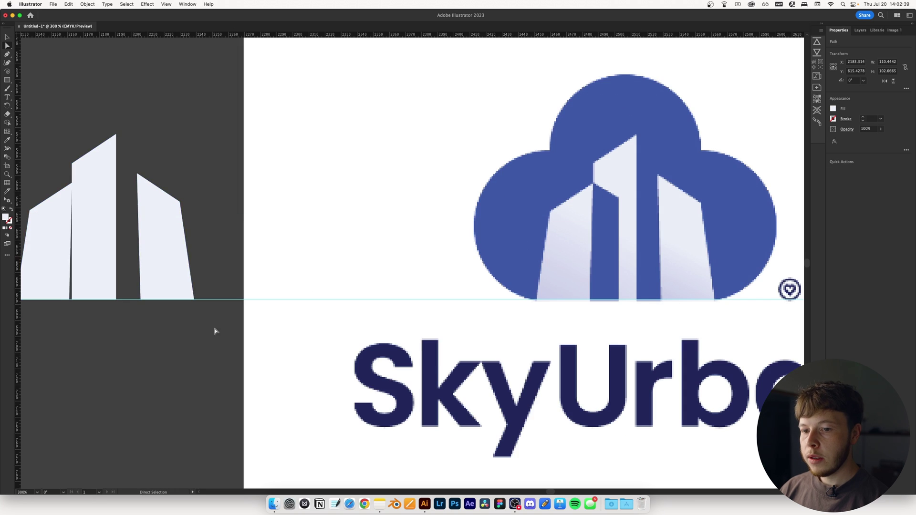
Step: Trace the dark gap between the left and central buildings with the Pen tool as a cloud-blue shape
{"action": "left_click", "coordinate": [215, 331]}
{"action": "left_click_drag", "start_coordinate": [671, 204], "coordinate": [497, 240]}
{"action": "key", "text": "p"}
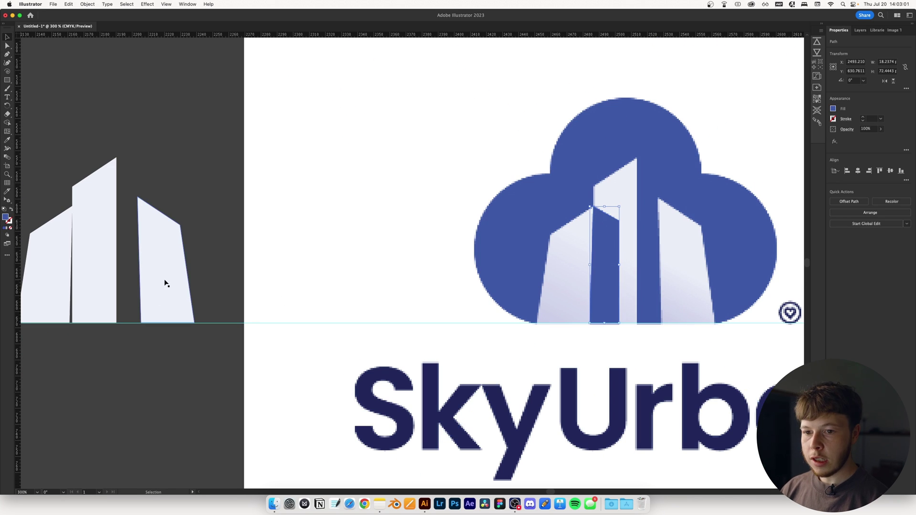
Step: Select the three white building shapes and move them back into alignment with the blue gap shape
{"action": "left_click", "coordinate": [164, 283]}
{"action": "left_click", "coordinate": [90, 277], "text": "shift"}
{"action": "left_click", "coordinate": [43, 282], "text": "shift"}
{"action": "left_click_drag", "start_coordinate": [43, 282], "coordinate": [565, 250]}
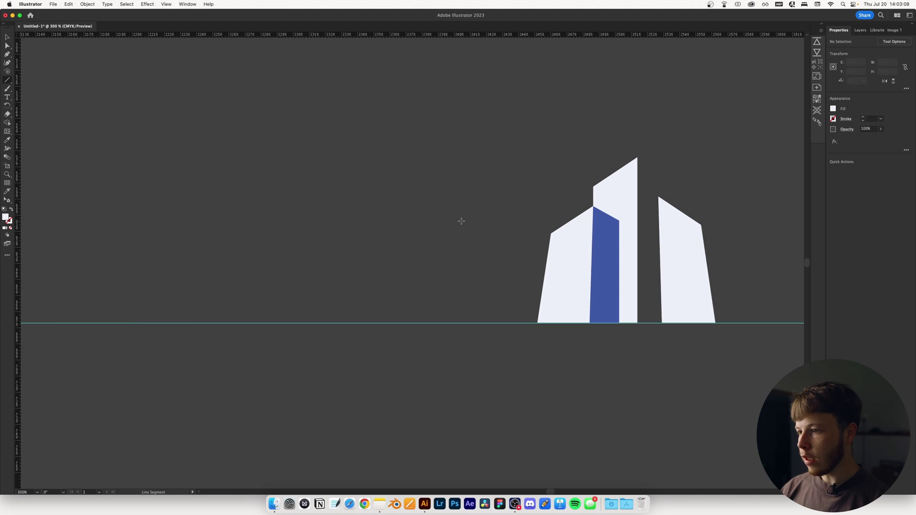
{"action": "left_click", "coordinate": [460, 218]}
{"action": "left_click", "coordinate": [439, 278]}
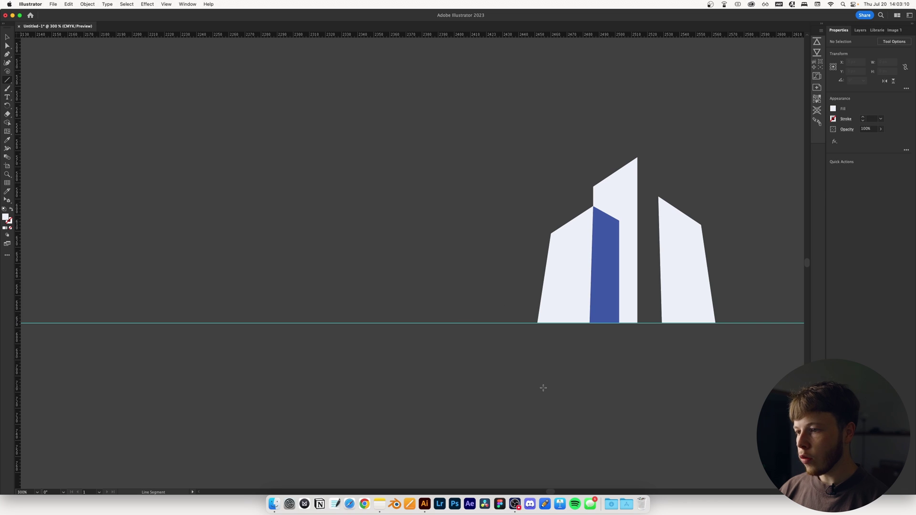
{"action": "left_click_drag", "start_coordinate": [548, 387], "coordinate": [547, 390]}
{"action": "scroll", "coordinate": [650, 230], "scroll_direction": "up", "scroll_amount": 3}
{"action": "key", "text": "v"}
{"action": "scroll", "coordinate": [521, 181], "scroll_direction": "up", "scroll_amount": 3}
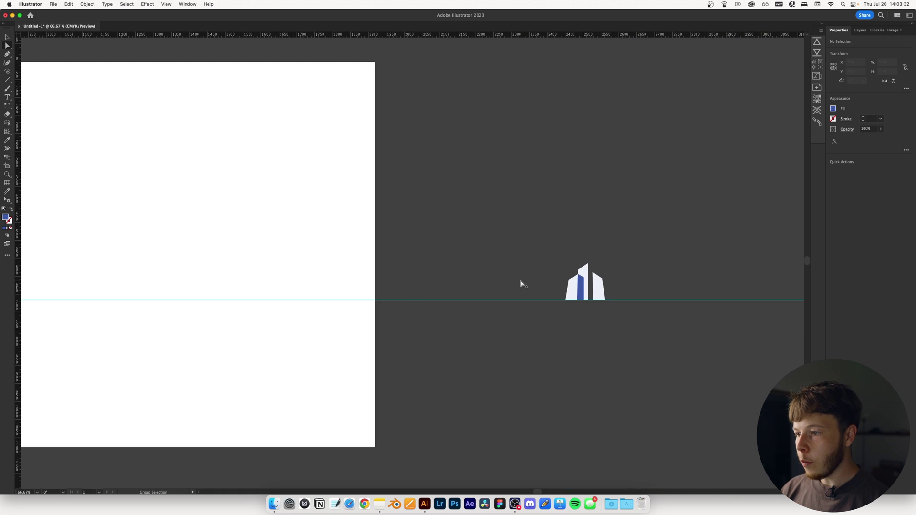
Step: Select all the building shapes beside the artboard and scale them up together to about 680 by 632 px
{"action": "scroll", "coordinate": [522, 284], "scroll_direction": "down", "scroll_amount": 1}
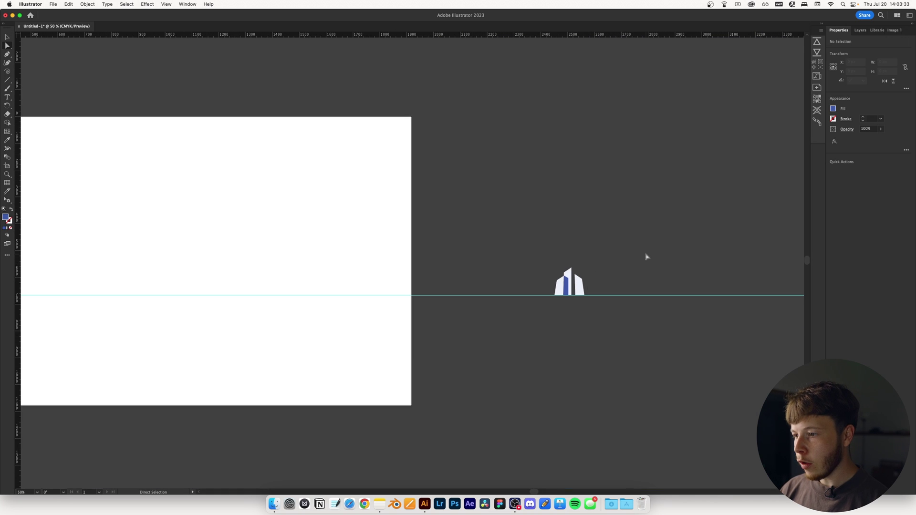
{"action": "left_click_drag", "start_coordinate": [529, 289], "coordinate": [528, 290]}
{"action": "key", "text": "v"}
{"action": "left_click_drag", "start_coordinate": [569, 267], "coordinate": [583, 125]}
{"action": "left_click", "coordinate": [633, 416]}
{"action": "left_click_drag", "start_coordinate": [485, 316], "coordinate": [693, 294]}
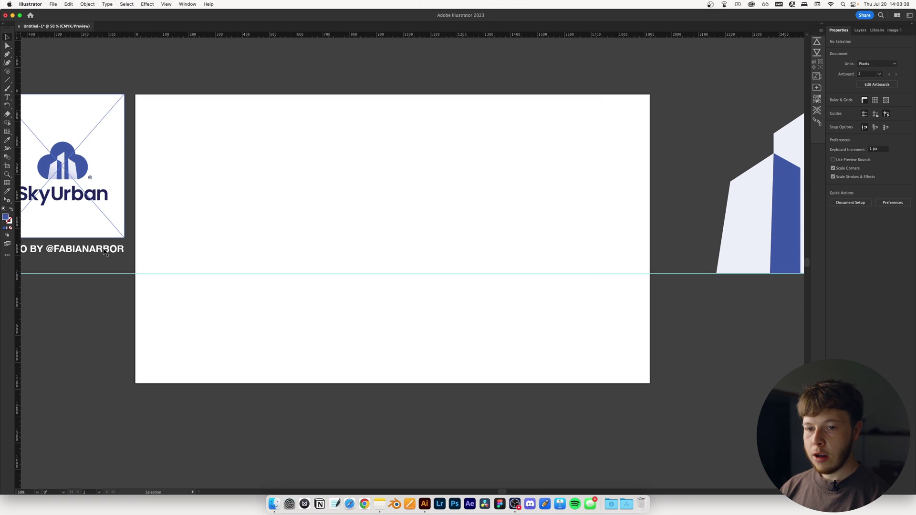
Step: Draw a blue rectangle and fit it to the artboard's corners as a full background
{"action": "key", "text": "m"}
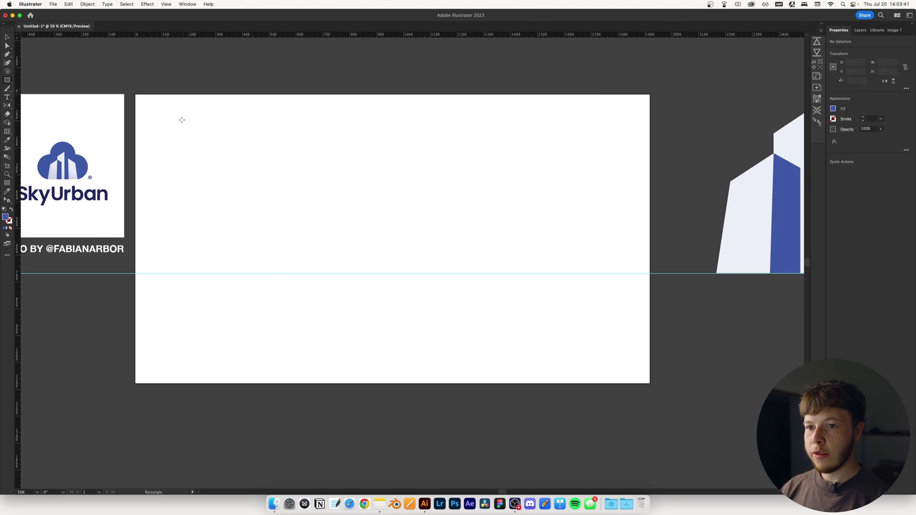
{"action": "left_click_drag", "start_coordinate": [180, 118], "coordinate": [532, 347]}
{"action": "key", "text": "v"}
{"action": "left_click_drag", "start_coordinate": [358, 187], "coordinate": [316, 163]}
{"action": "left_click_drag", "start_coordinate": [487, 322], "coordinate": [522, 366]}
{"action": "left_click", "coordinate": [708, 404]}
Step: Select all the enlarged building shapes and group them
{"action": "scroll", "coordinate": [678, 363], "scroll_direction": "down", "scroll_amount": 1}
{"action": "key", "text": "a"}
{"action": "left_click_drag", "start_coordinate": [530, 334], "coordinate": [688, 179]}
{"action": "key", "text": "super+g"}
{"action": "key", "text": "v"}
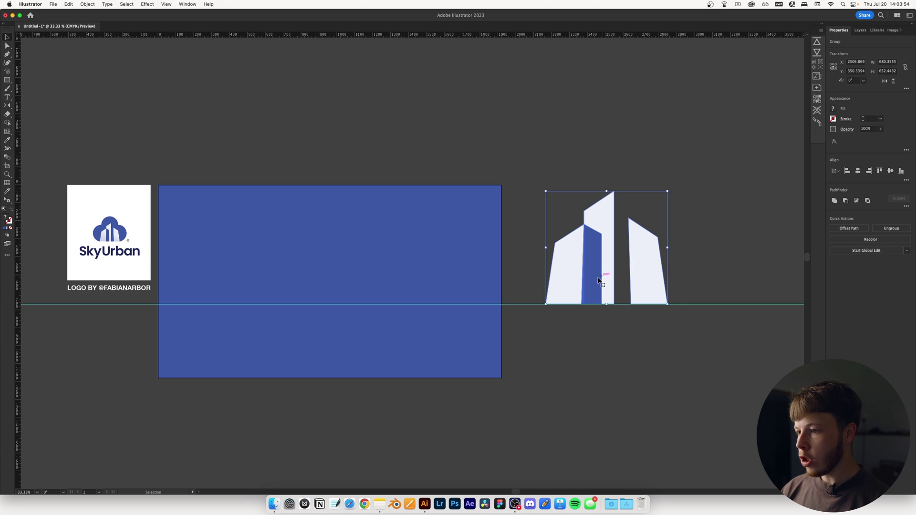
Step: Move the building group onto the artboard's bottom edge and bring it in front of the blue rectangle
{"action": "left_click_drag", "start_coordinate": [598, 281], "coordinate": [314, 353]}
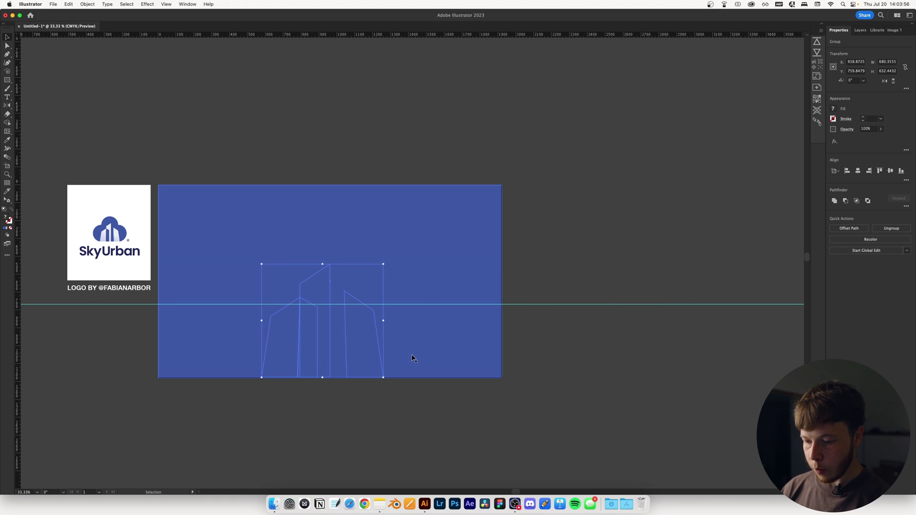
{"action": "key", "text": "super+bracketright"}
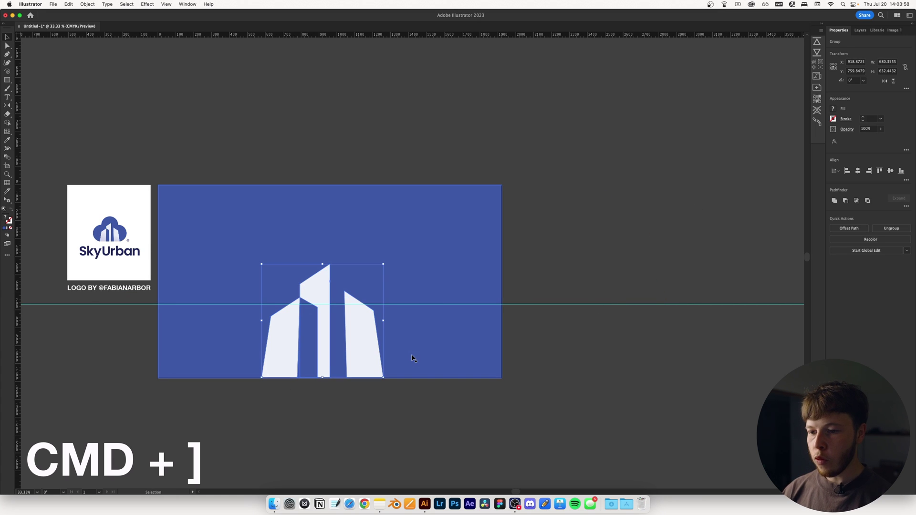
{"action": "left_click_drag", "start_coordinate": [322, 350], "coordinate": [321, 347]}
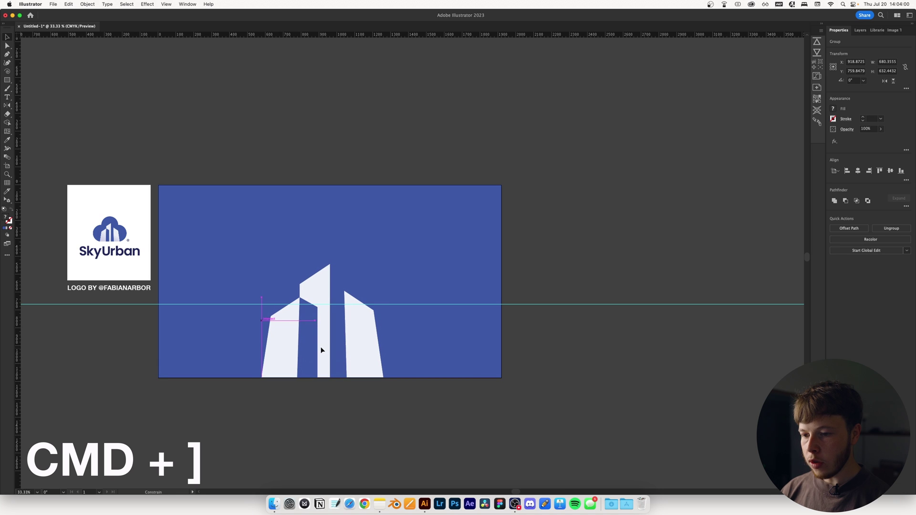
Step: Enlarge the building group proportionally from the artboard's bottom edge until it fills most of the background's height
{"action": "left_click", "coordinate": [322, 350]}
{"action": "left_click_drag", "start_coordinate": [330, 262], "coordinate": [329, 214]}
{"action": "left_click", "coordinate": [379, 420]}
{"action": "scroll", "coordinate": [296, 299], "scroll_direction": "up", "scroll_amount": 2}
{"action": "left_click_drag", "start_coordinate": [309, 297], "coordinate": [383, 273]}
{"action": "scroll", "coordinate": [383, 275], "scroll_direction": "down", "scroll_amount": 1}
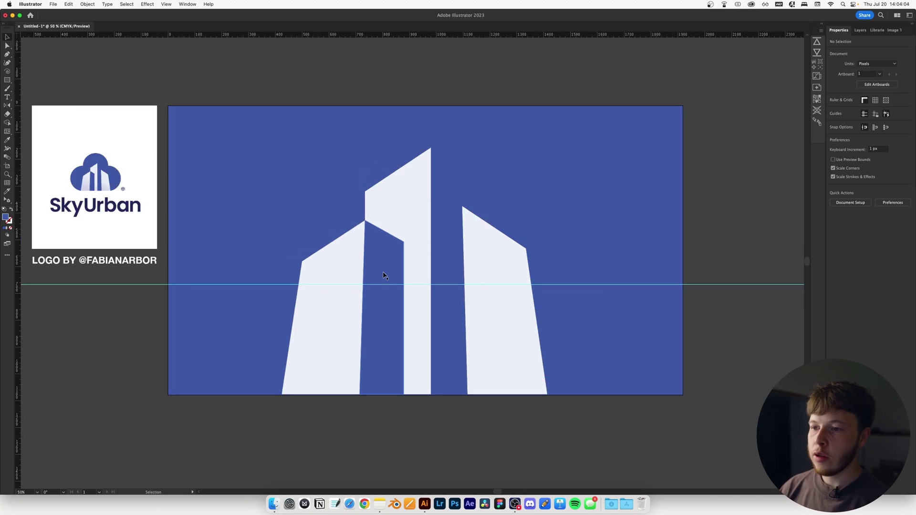
Step: Draw a circle about 93 px across with the Ellipse tool over the top lobe of the logo's cloud
{"action": "scroll", "coordinate": [369, 287], "scroll_direction": "down", "scroll_amount": 2}
{"action": "scroll", "coordinate": [237, 266], "scroll_direction": "up", "scroll_amount": 2}
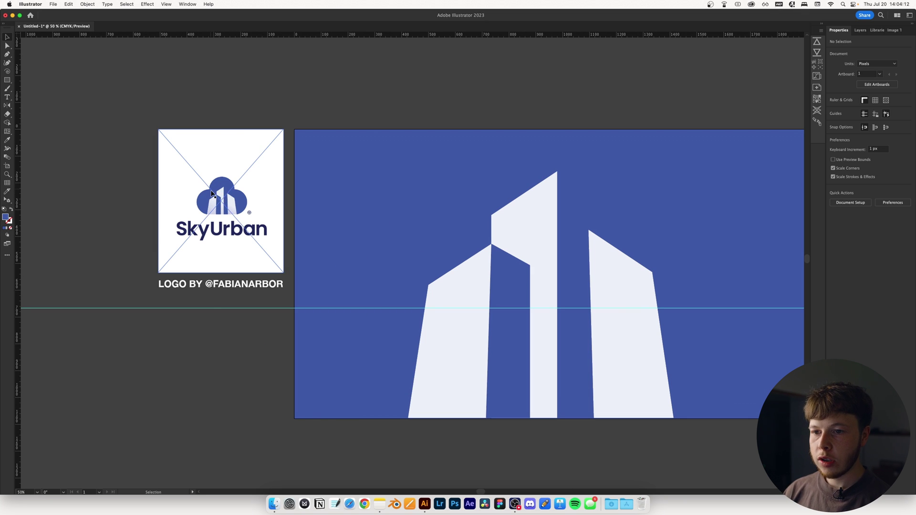
{"action": "scroll", "coordinate": [211, 191], "scroll_direction": "up", "scroll_amount": 2}
{"action": "left_click_drag", "start_coordinate": [206, 206], "coordinate": [397, 268]}
{"action": "scroll", "coordinate": [459, 270], "scroll_direction": "up", "scroll_amount": 2}
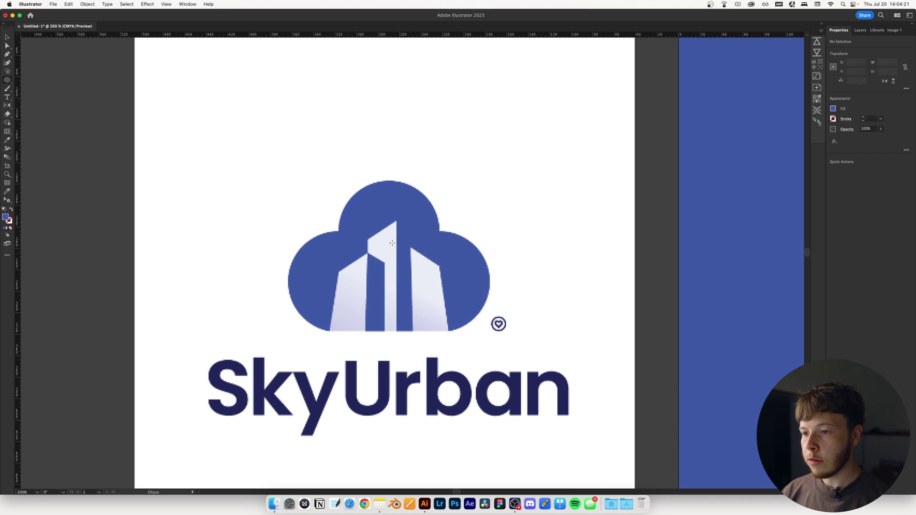
{"action": "left_click_drag", "start_coordinate": [392, 243], "coordinate": [438, 240]}
{"action": "key", "text": "v"}
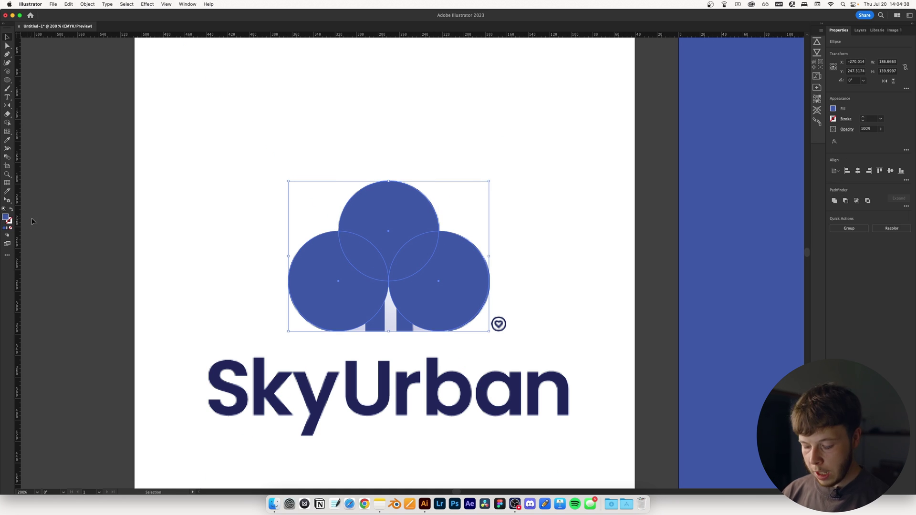
Step: Fill the circle with the logo background's white and fit it to the cloud's top lobe at about 94 px across
{"action": "key", "text": "i"}
{"action": "left_click", "coordinate": [213, 223]}
{"action": "key", "text": "v"}
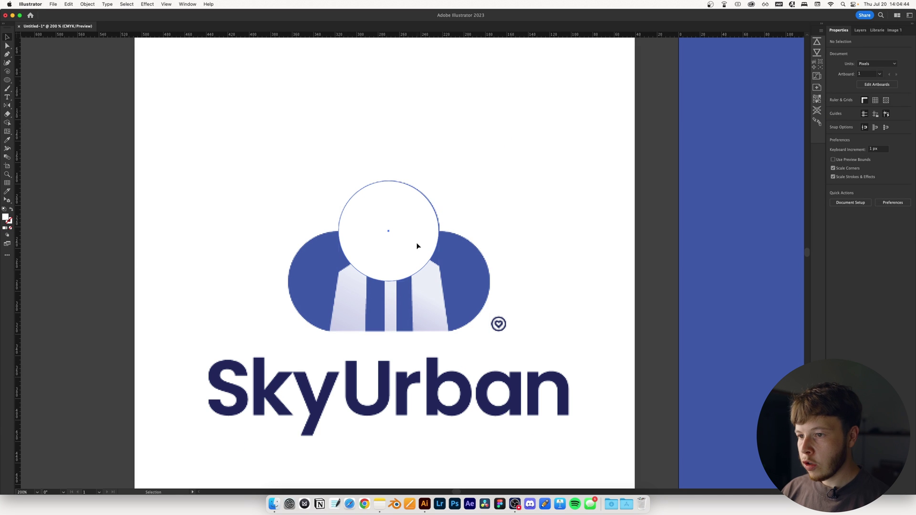
{"action": "left_click", "coordinate": [412, 243]}
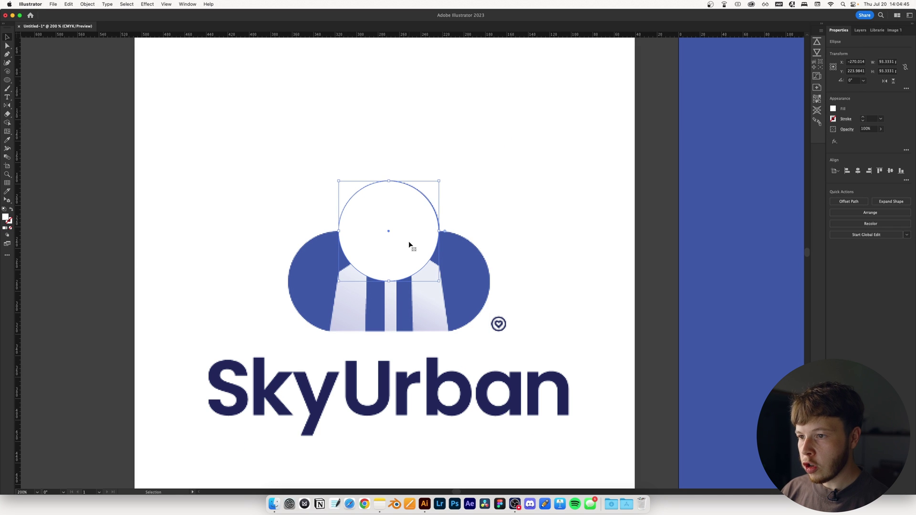
{"action": "scroll", "coordinate": [403, 245], "scroll_direction": "up", "scroll_amount": 2}
{"action": "scroll", "coordinate": [391, 239], "scroll_direction": "down", "scroll_amount": 1}
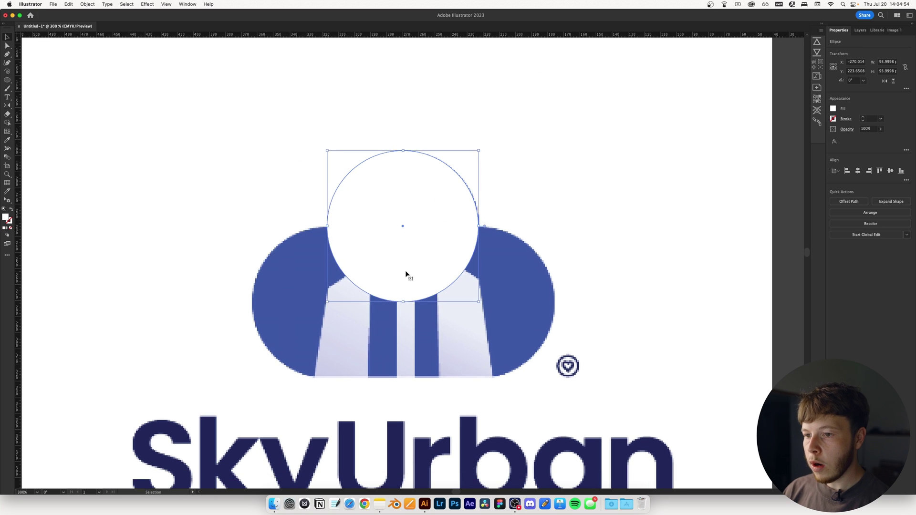
Step: Duplicate the circle onto the cloud's two lower lobes and move all three circles off to the side of the logo
{"action": "left_click_drag", "start_coordinate": [406, 274], "coordinate": [330, 332]}
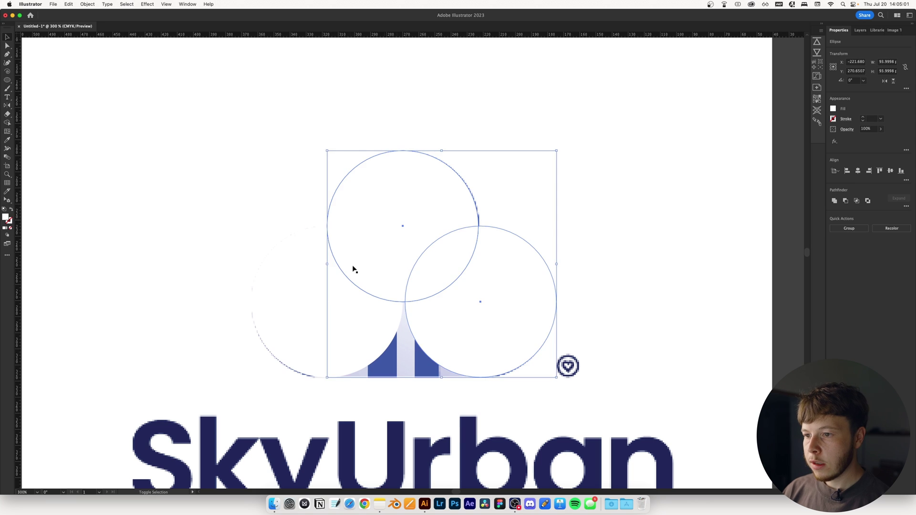
{"action": "left_click", "coordinate": [344, 287], "text": "shift"}
{"action": "scroll", "coordinate": [345, 287], "scroll_direction": "down", "scroll_amount": 4}
{"action": "left_click_drag", "start_coordinate": [339, 302], "coordinate": [122, 302]}
{"action": "left_click", "coordinate": [201, 327]}
Step: Recolor the three circles with the blue sampled from the artboard background
{"action": "key", "text": "i"}
{"action": "left_click", "coordinate": [496, 260]}
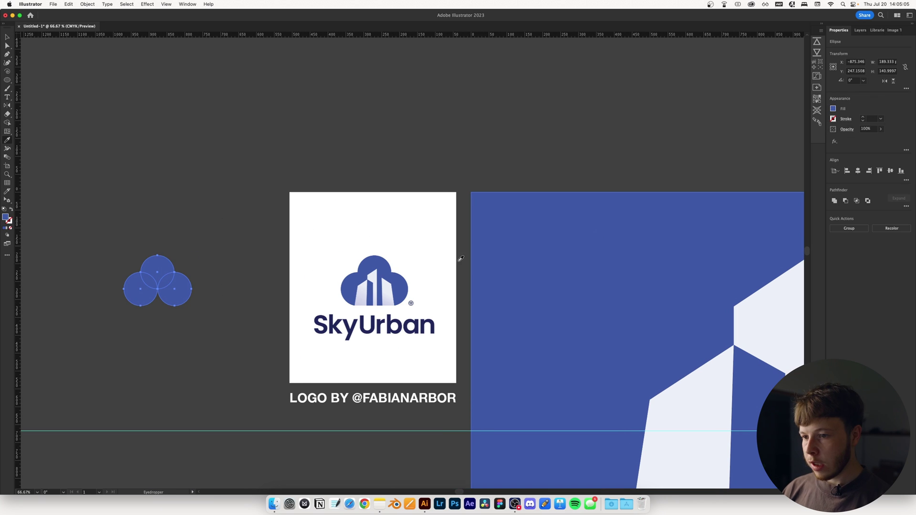
{"action": "key", "text": "v"}
{"action": "left_click", "coordinate": [108, 333]}
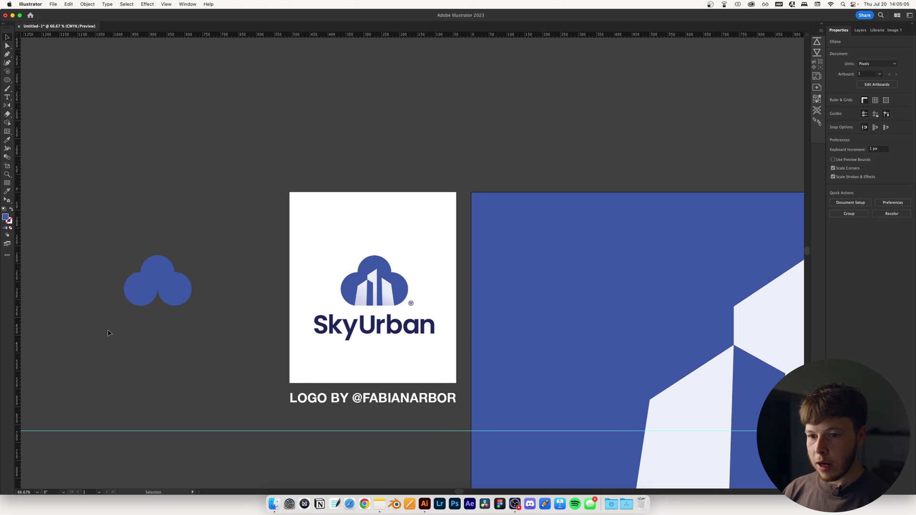
Step: Draw a blue rectangle closing the gap between the lower circles, with its sides fitted to their centres and its base flush
{"action": "scroll", "coordinate": [133, 295], "scroll_direction": "up", "scroll_amount": 2}
{"action": "key", "text": "u"}
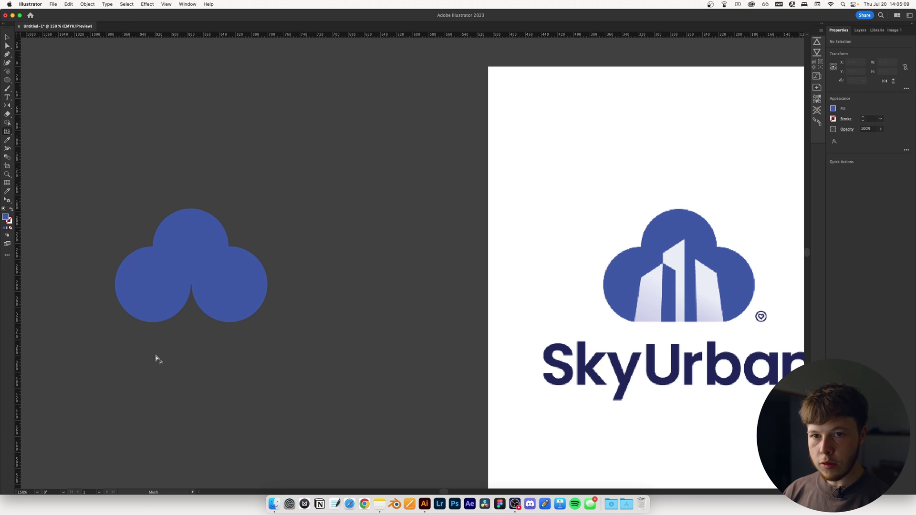
{"action": "left_click_drag", "start_coordinate": [149, 264], "coordinate": [229, 324]}
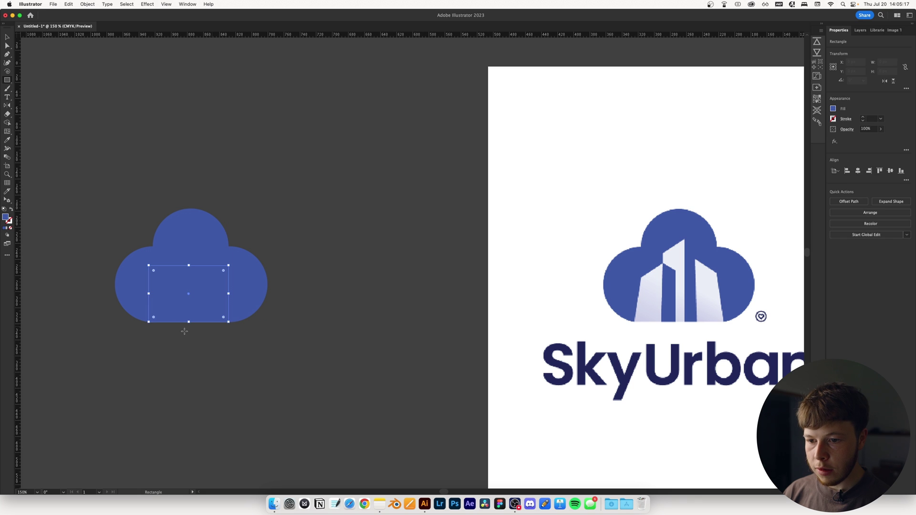
{"action": "key", "text": "v"}
{"action": "scroll", "coordinate": [163, 313], "scroll_direction": "up", "scroll_amount": 5}
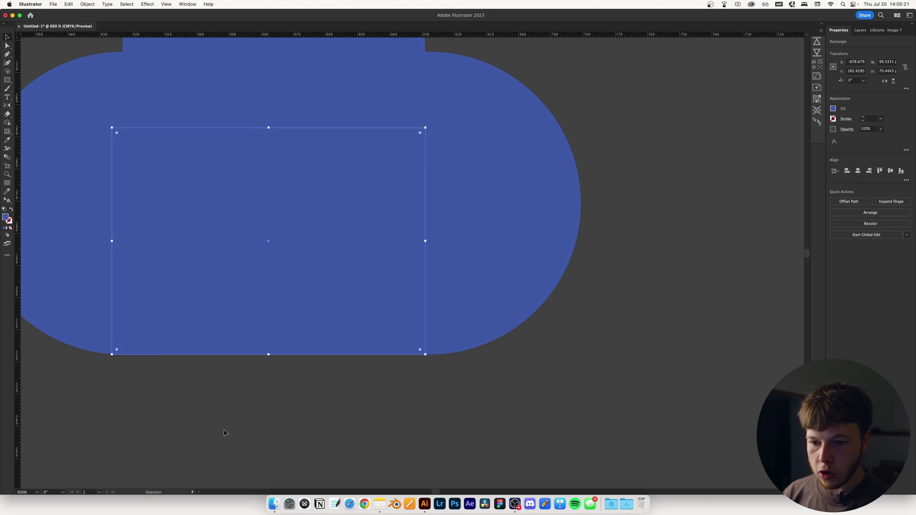
{"action": "left_click", "coordinate": [225, 431]}
{"action": "scroll", "coordinate": [453, 401], "scroll_direction": "down", "scroll_amount": 3}
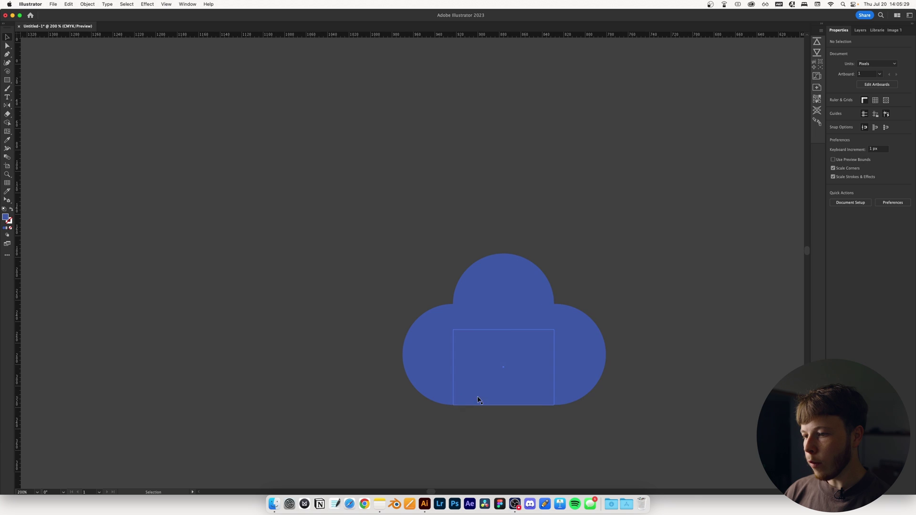
Step: Group the three circles with the rectangle and unite them into a single cloud shape
{"action": "scroll", "coordinate": [479, 400], "scroll_direction": "right", "scroll_amount": 5}
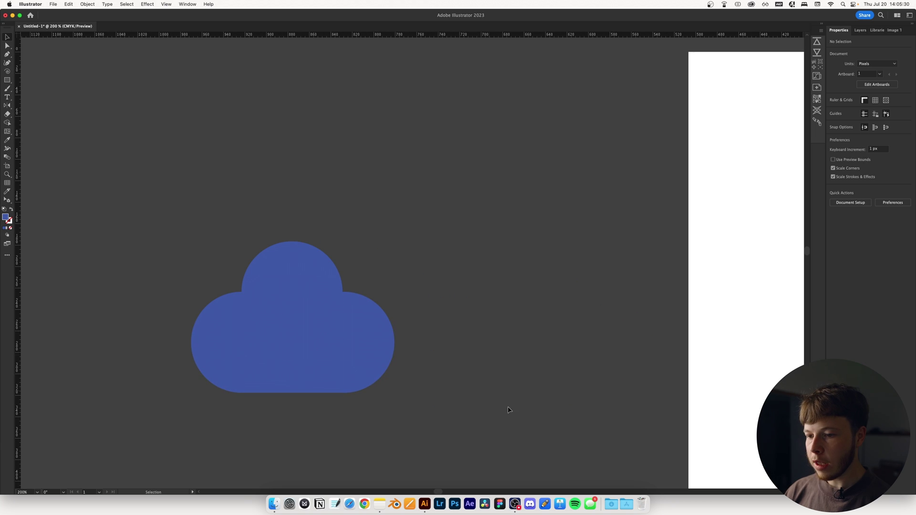
{"action": "left_click_drag", "start_coordinate": [478, 435], "coordinate": [66, 209]}
{"action": "key", "text": "super+g"}
{"action": "left_click", "coordinate": [621, 389]}
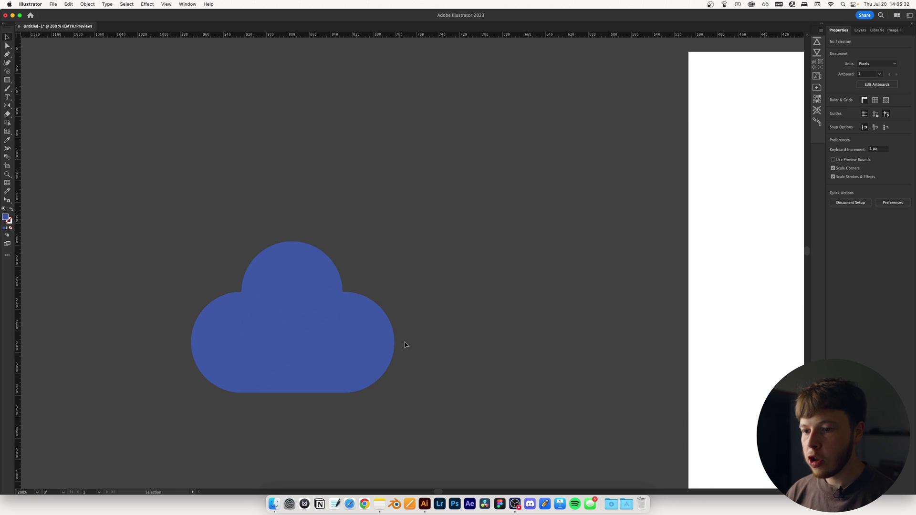
{"action": "scroll", "coordinate": [402, 342], "scroll_direction": "down", "scroll_amount": 2}
{"action": "left_click_drag", "start_coordinate": [401, 418], "coordinate": [28, 82]}
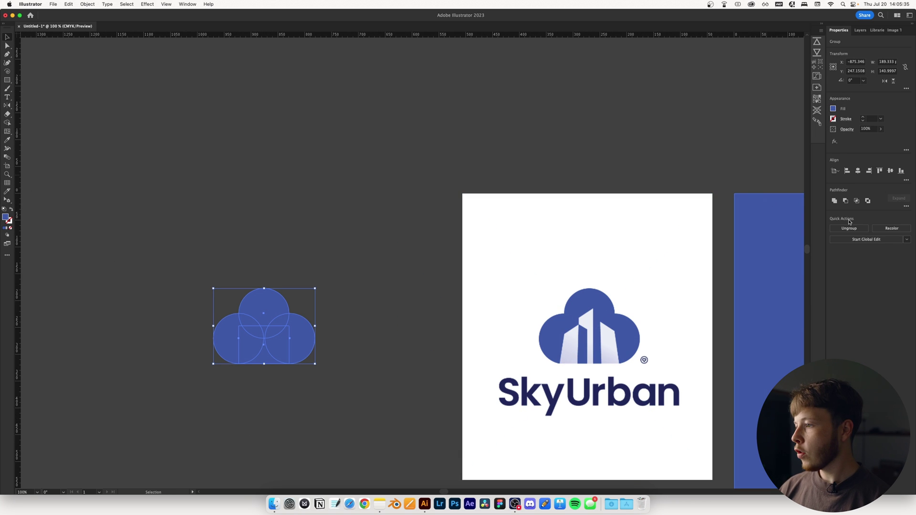
{"action": "left_click", "coordinate": [836, 203]}
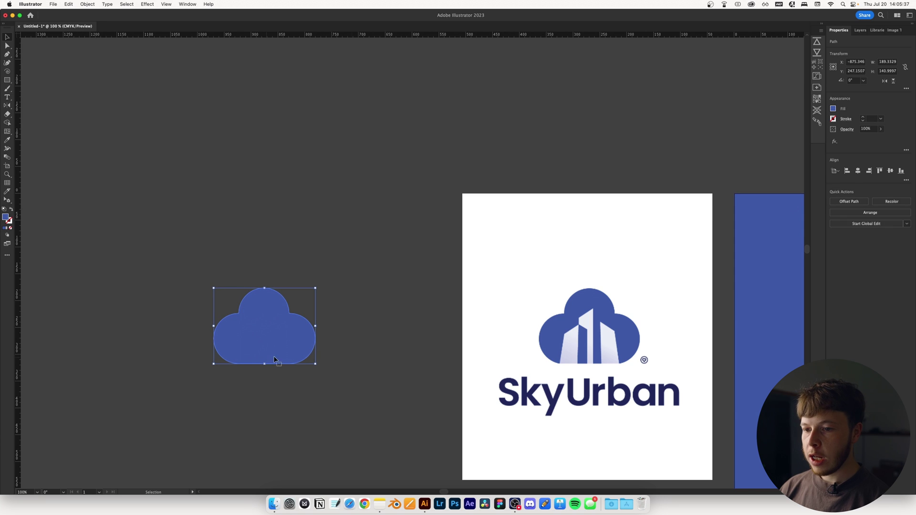
Step: Duplicate the large buildings group off the blue artboard and scale the copy to about 111 × 104 px, matching the reference logo's buildings
{"action": "scroll", "coordinate": [444, 310], "scroll_direction": "down", "scroll_amount": 5}
{"action": "left_click", "coordinate": [382, 308]}
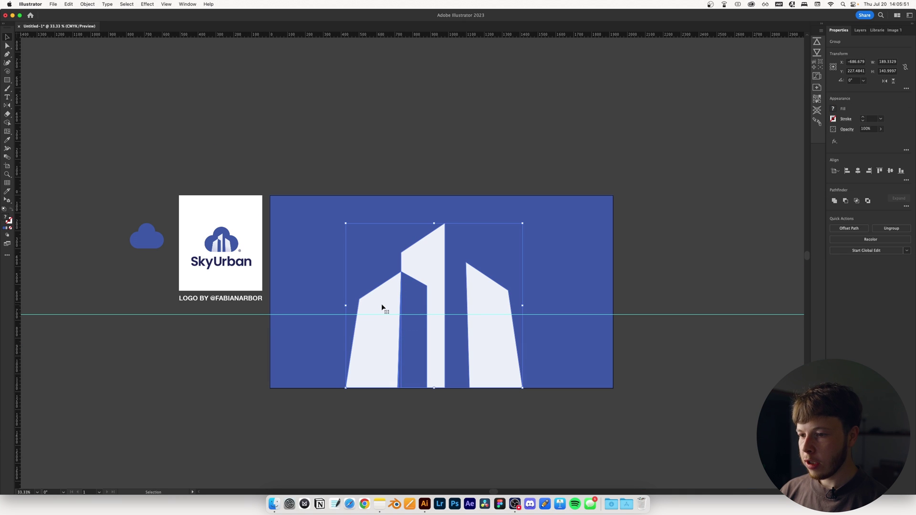
{"action": "left_click_drag", "start_coordinate": [391, 306], "coordinate": [84, 379]}
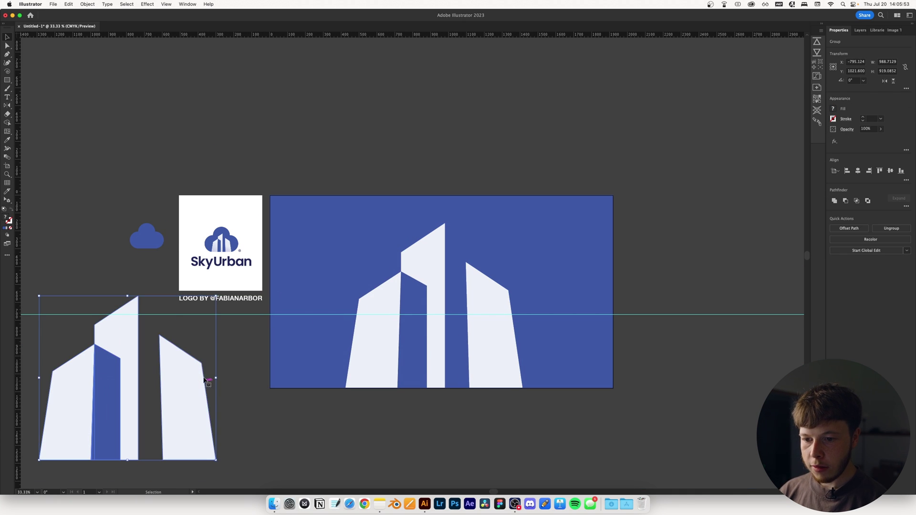
{"action": "left_click_drag", "start_coordinate": [216, 380], "coordinate": [218, 241]}
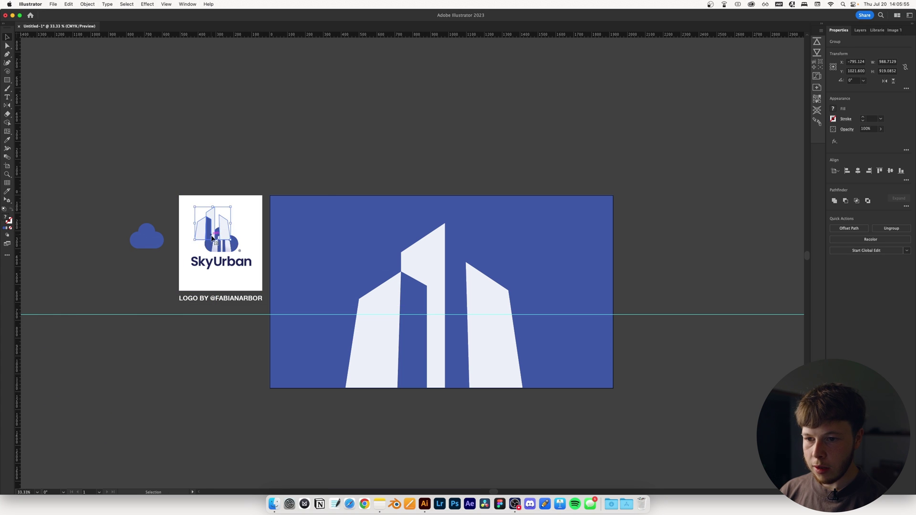
{"action": "scroll", "coordinate": [218, 241], "scroll_direction": "up", "scroll_amount": 5}
{"action": "scroll", "coordinate": [212, 240], "scroll_direction": "up", "scroll_amount": 3}
{"action": "left_click_drag", "start_coordinate": [202, 191], "coordinate": [293, 301]}
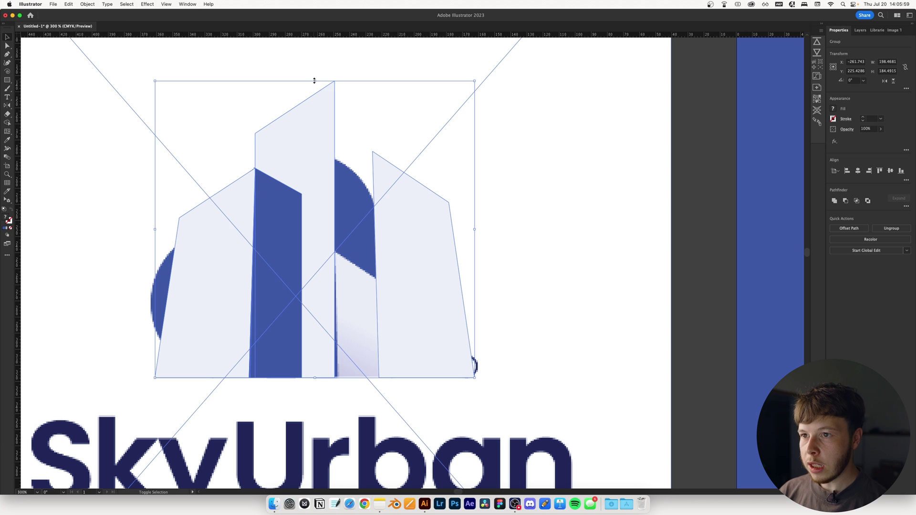
{"action": "left_click_drag", "start_coordinate": [316, 82], "coordinate": [317, 212]}
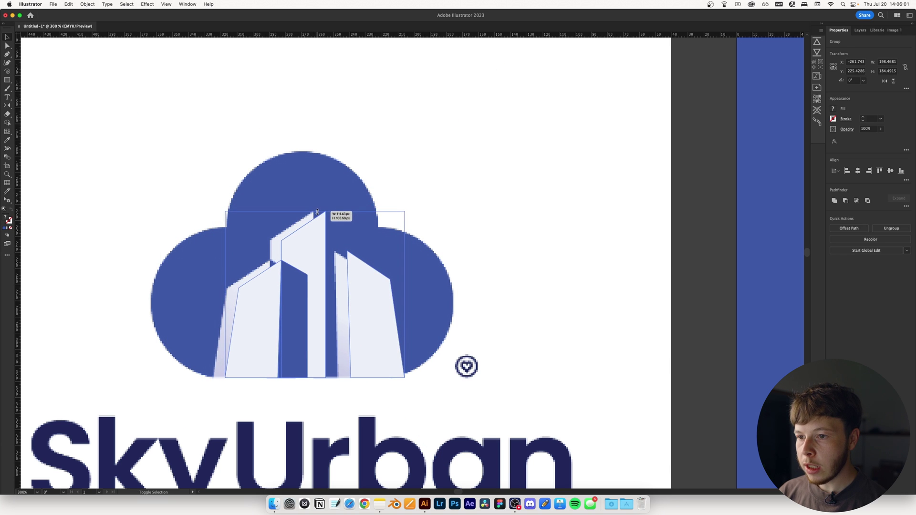
Step: Place the small buildings copy on the rebuilt blue cloud beside the reference logo, centred near its base
{"action": "scroll", "coordinate": [317, 261], "scroll_direction": "down", "scroll_amount": 3}
{"action": "mouse_move", "coordinate": [264, 270]}
{"action": "left_mouse_down"}
{"action": "mouse_move", "coordinate": [437, 277]}
{"action": "mouse_move", "coordinate": [249, 276]}
{"action": "left_mouse_up"}
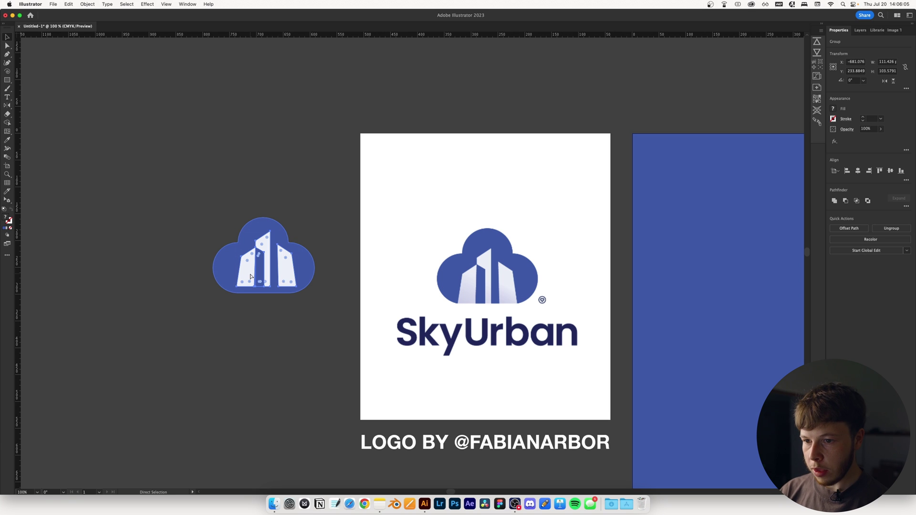
{"action": "right_click", "coordinate": [242, 308]}
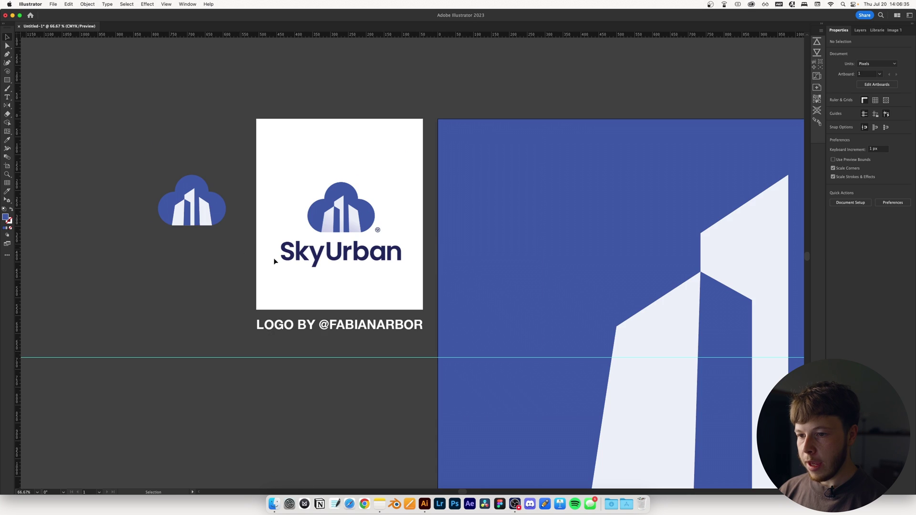
{"action": "scroll", "coordinate": [305, 255], "scroll_direction": "right", "scroll_amount": 3}
{"action": "scroll", "coordinate": [342, 254], "scroll_direction": "down", "scroll_amount": 3}
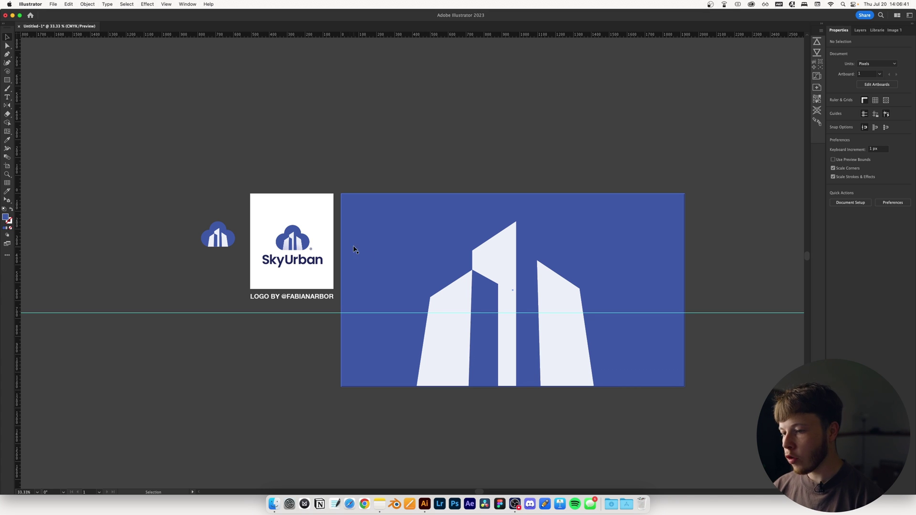
{"action": "scroll", "coordinate": [553, 343], "scroll_direction": "up", "scroll_amount": 3}
{"action": "left_click", "coordinate": [319, 309]}
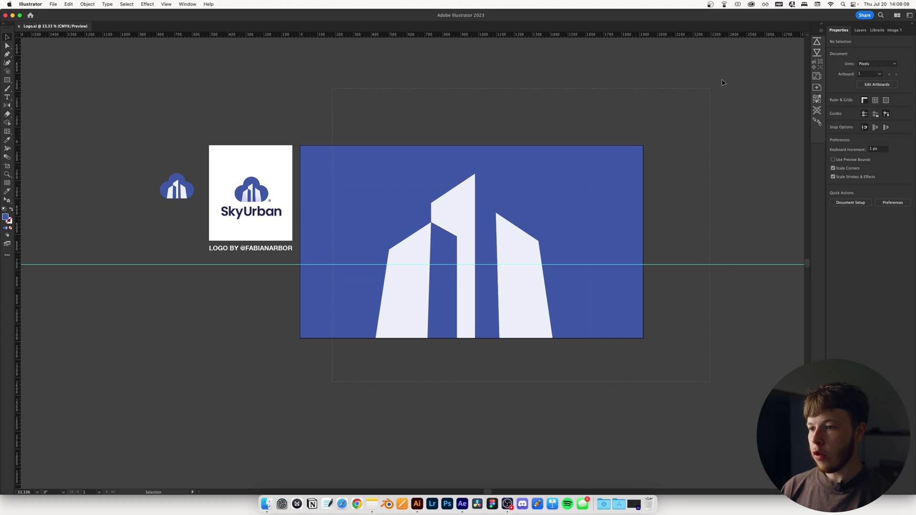
Step: Ungroup the large buildings on the blue artboard into separate shapes
{"action": "left_click_drag", "start_coordinate": [723, 82], "coordinate": [726, 82]}
{"action": "left_click", "coordinate": [499, 243]}
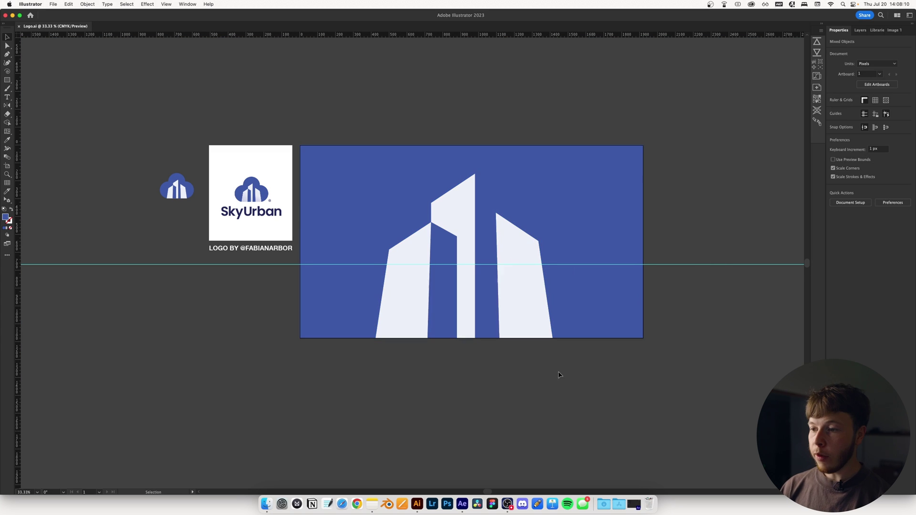
{"action": "left_click", "coordinate": [519, 240]}
{"action": "right_click", "coordinate": [515, 247]}
{"action": "left_click", "coordinate": [538, 349]}
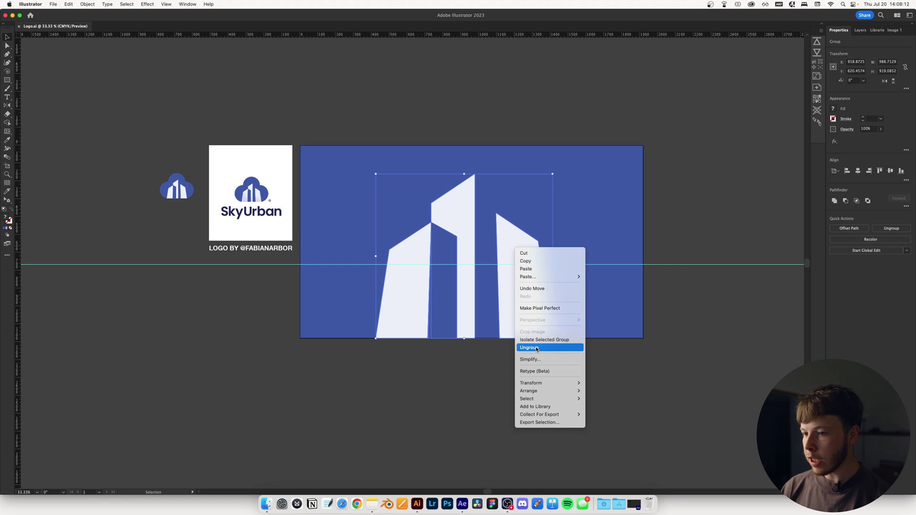
Step: Transfer the artboard's background and building shapes into the SkyUrban Logo Animation composition in After Effects
{"action": "left_click", "coordinate": [548, 172]}
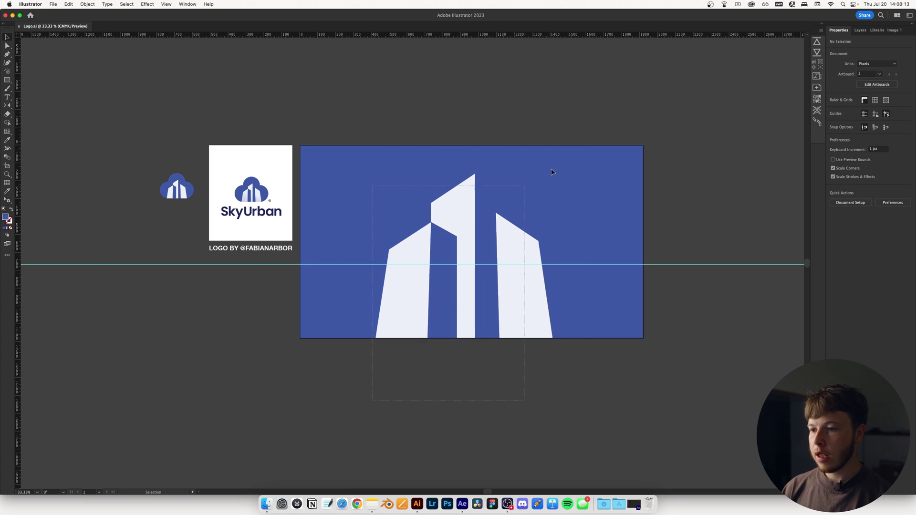
{"action": "left_click", "coordinate": [816, 44]}
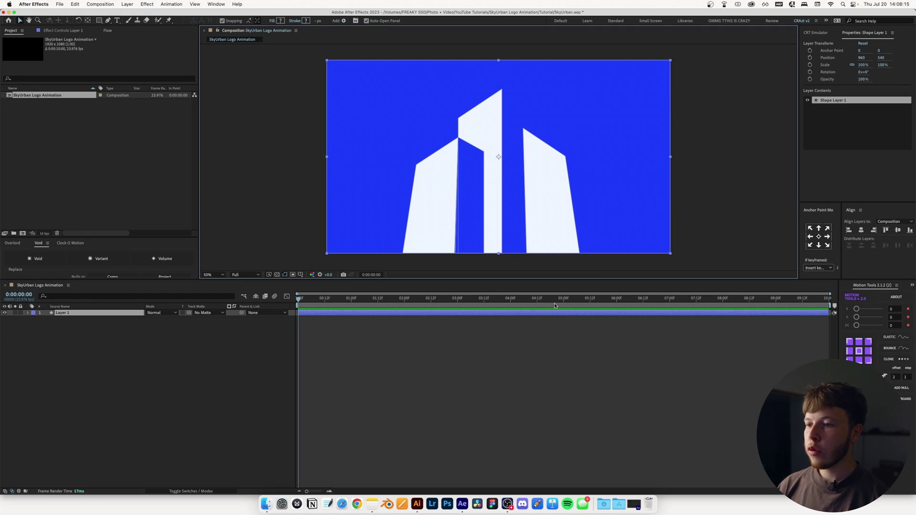
{"action": "left_click", "coordinate": [164, 355]}
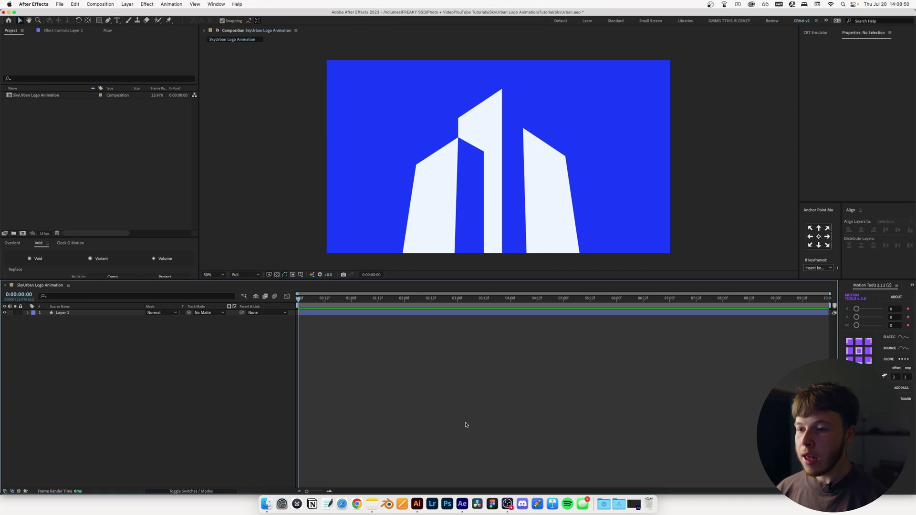
Step: Split the imported Layer 1 into a separate shape layer for each of its groups
{"action": "left_click", "coordinate": [481, 312]}
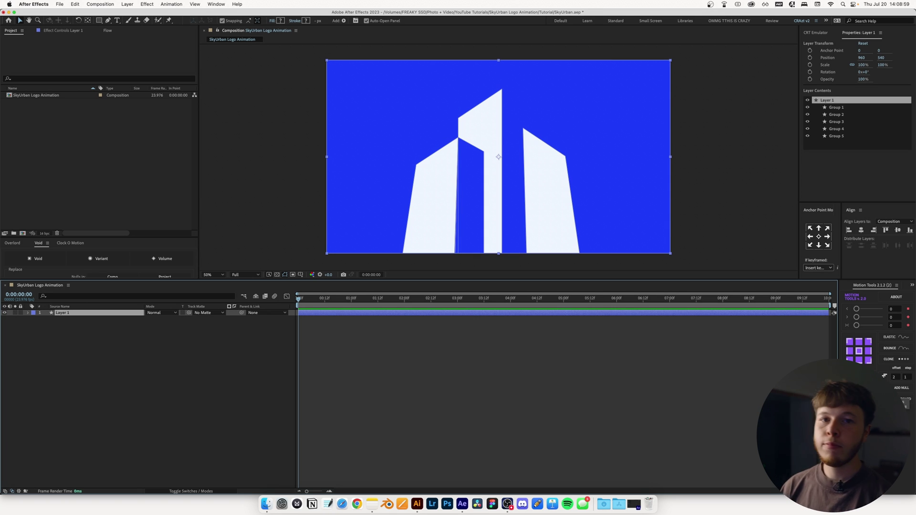
{"action": "left_click", "coordinate": [904, 402]}
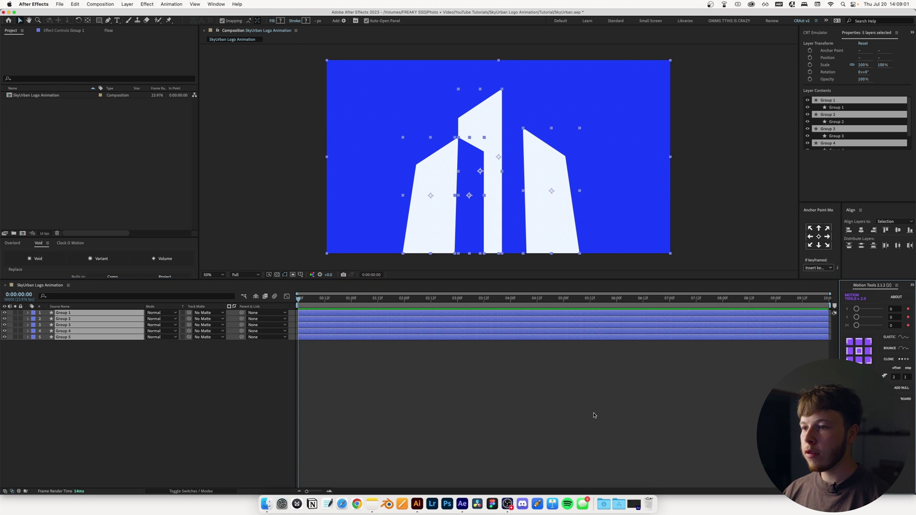
{"action": "left_click", "coordinate": [72, 423]}
Step: Rename the five layers from the bottom up Background, Left Building, Middle Building, Right Building and Left Building Negative Space
{"action": "left_click", "coordinate": [76, 338]}
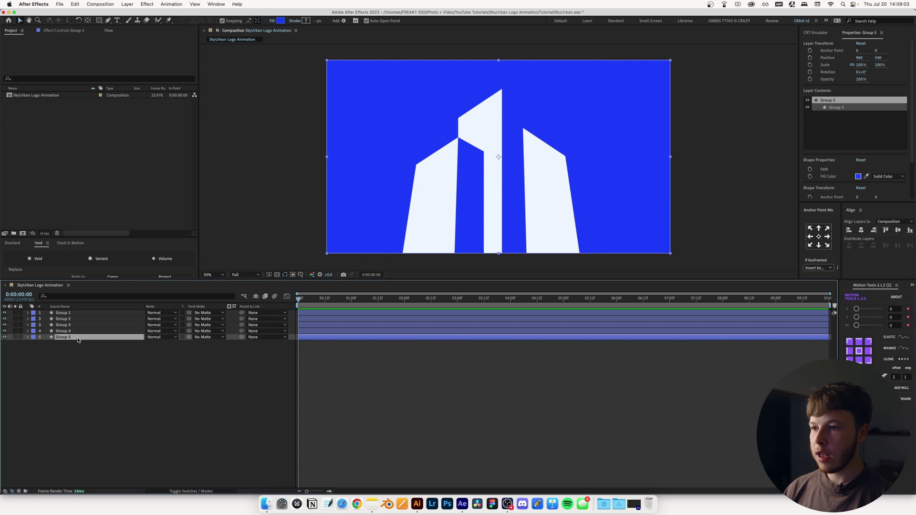
{"action": "key", "text": "Return"}
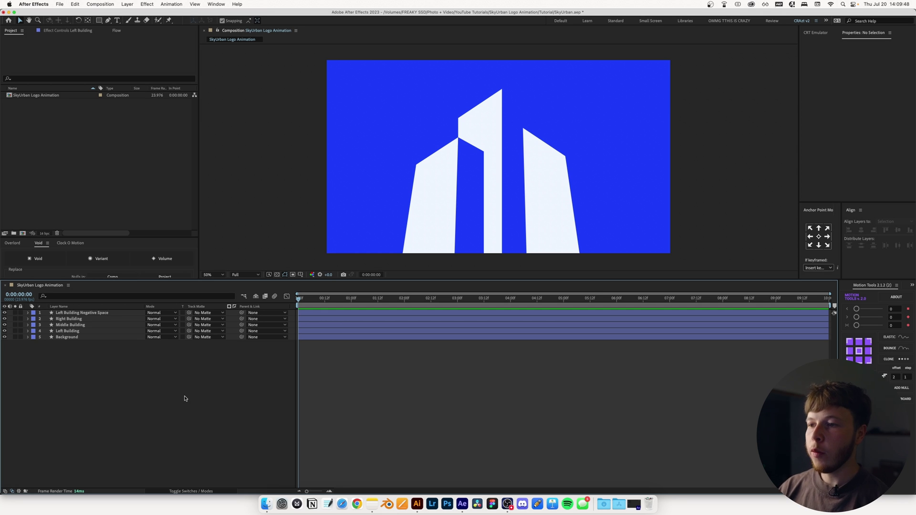
{"action": "left_click", "coordinate": [68, 319]}
{"action": "left_click", "coordinate": [67, 330], "text": "super"}
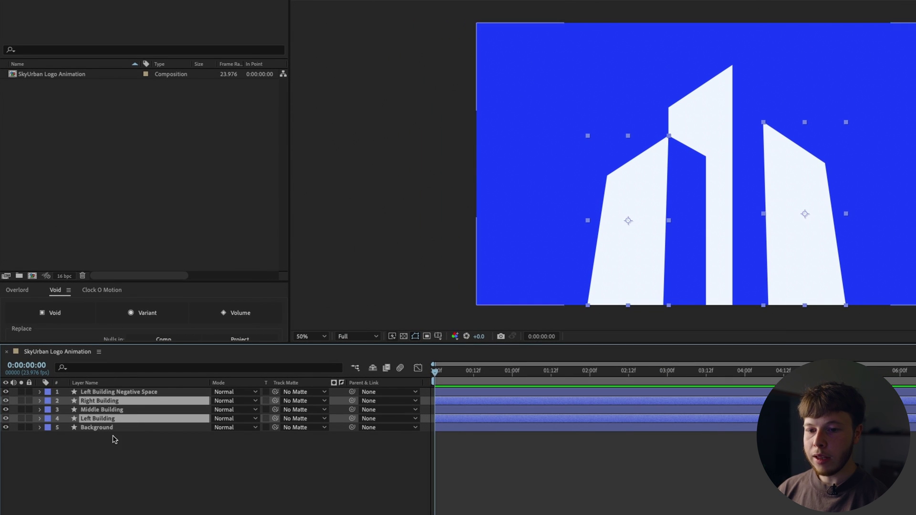
{"action": "left_click", "coordinate": [115, 439]}
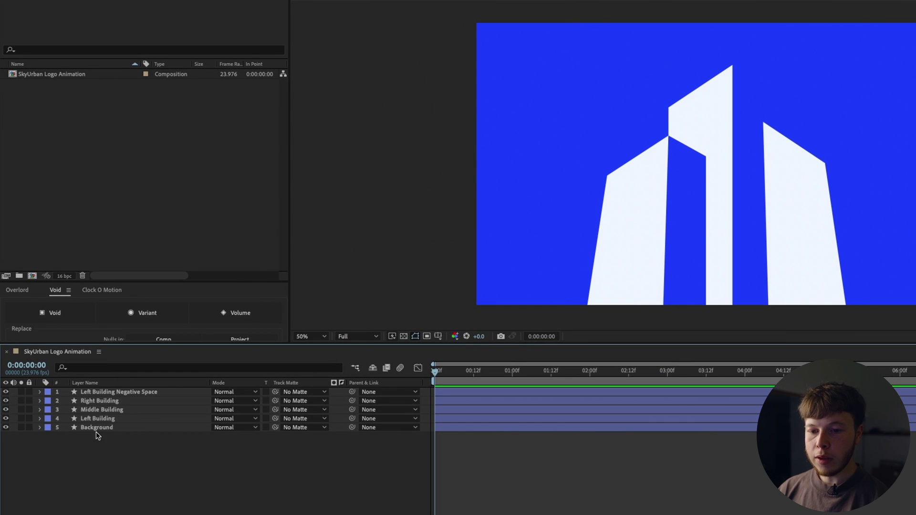
Step: Parent Left Building and Left Building Negative Space to a new Void named Left Building Controller, and reveal the controller's position
{"action": "left_click", "coordinate": [103, 418]}
{"action": "left_click", "coordinate": [109, 393], "text": "super"}
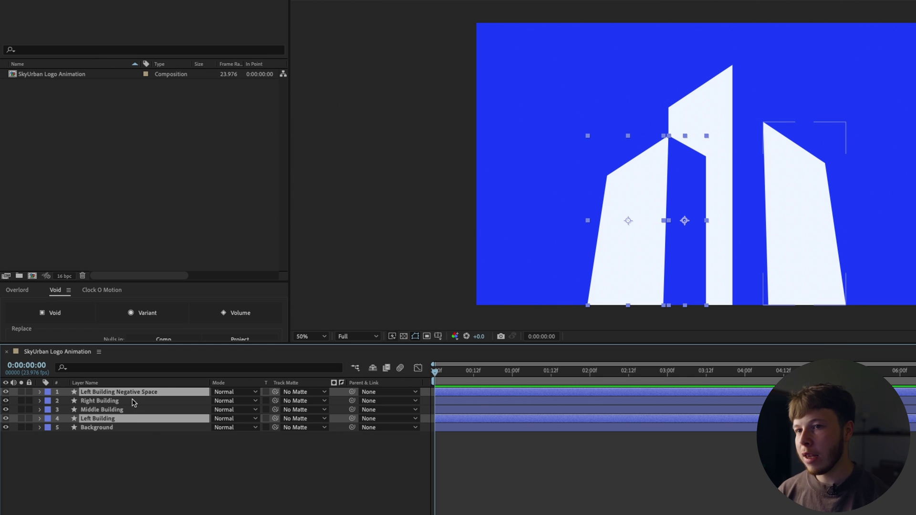
{"action": "left_click", "coordinate": [59, 317]}
{"action": "type", "text": "Left Building Controller"}
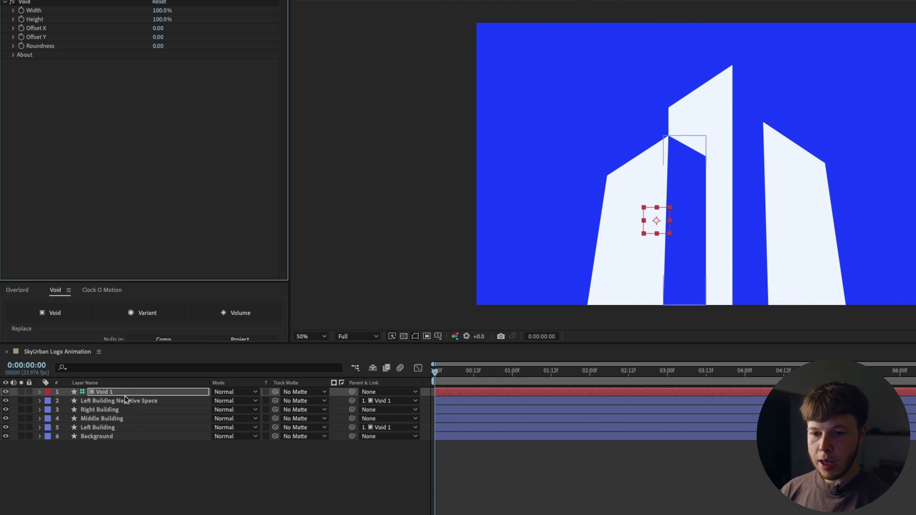
{"action": "key", "text": "Return"}
{"action": "key", "text": "p"}
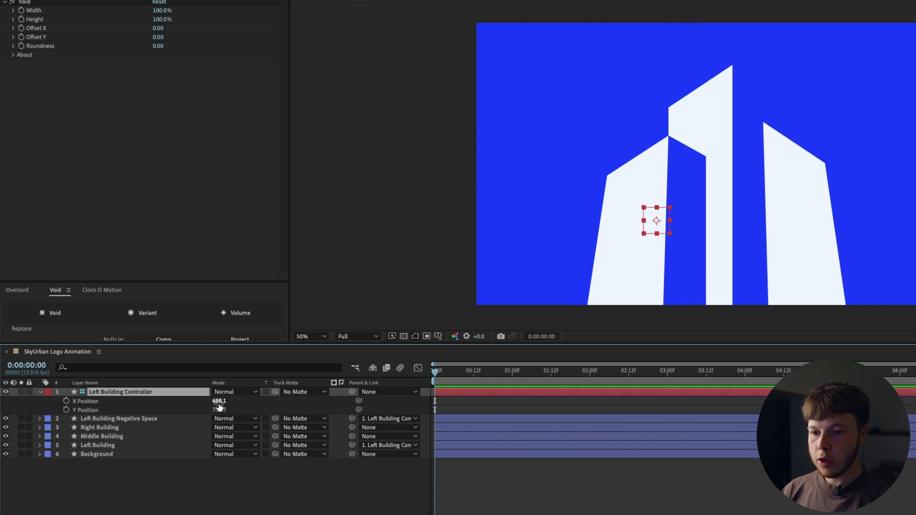
Step: Try shifting the Left Building Controller horizontally and vertically to test its parented layers, undoing each move
{"action": "left_click_drag", "start_coordinate": [219, 404], "coordinate": [184, 445]}
{"action": "key", "text": "super+z"}
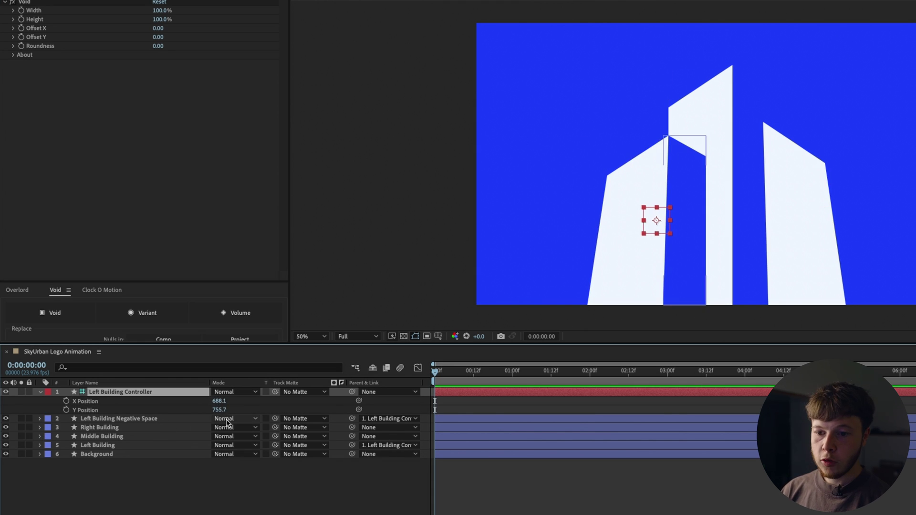
{"action": "mouse_move", "coordinate": [220, 411]}
{"action": "left_mouse_down"}
{"action": "mouse_move", "coordinate": [462, 432]}
{"action": "mouse_move", "coordinate": [218, 394]}
{"action": "left_mouse_up"}
{"action": "key", "text": "super+z"}
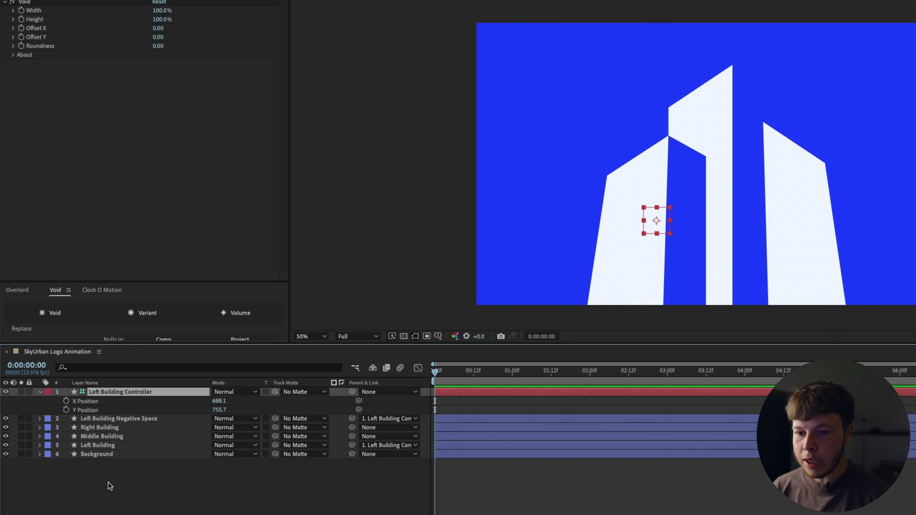
Step: Turn off separate dimensions for the Left Building Controller's position, and reveal Position on the Right Building and Middle Building layers
{"action": "right_click", "coordinate": [113, 409]}
{"action": "left_click", "coordinate": [129, 437]}
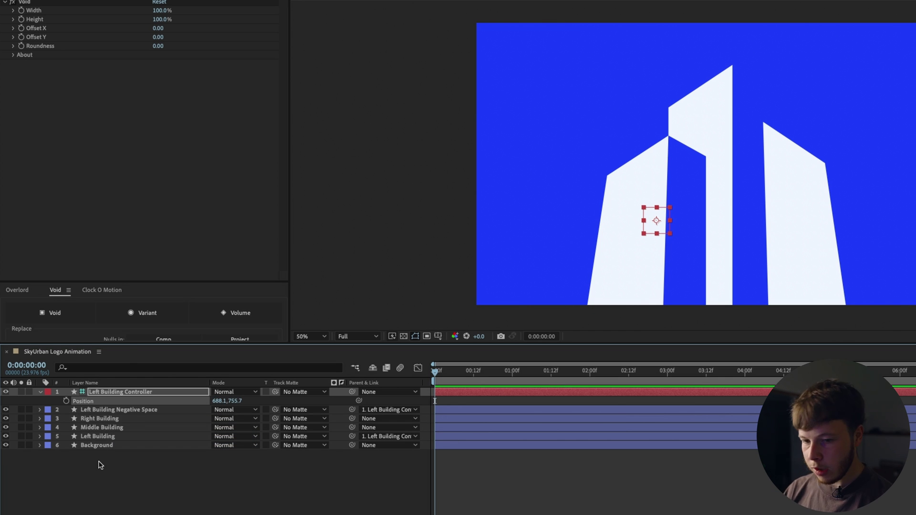
{"action": "left_click", "coordinate": [102, 428]}
{"action": "left_click", "coordinate": [107, 420], "text": "shift"}
{"action": "key", "text": "p"}
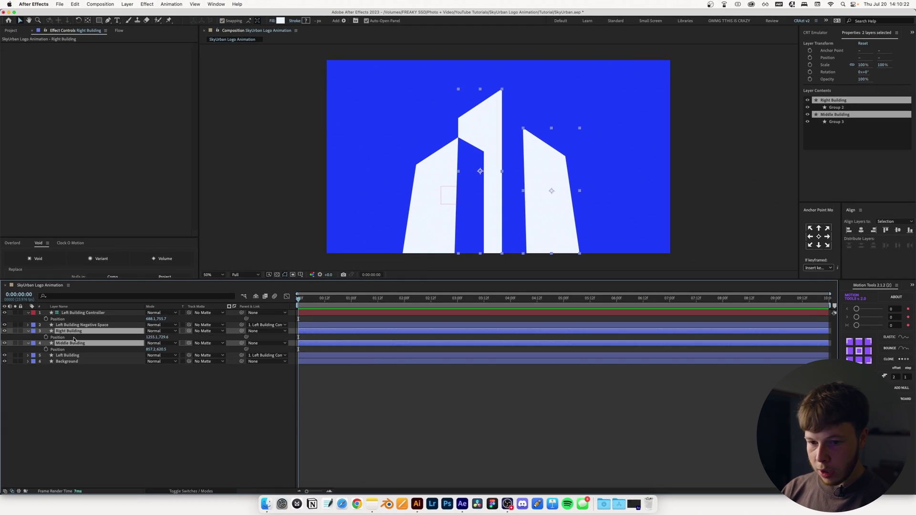
Step: Add position keyframes at 0:00:01:00 to the Left Building Controller, Right Building and Middle Building
{"action": "left_click_drag", "start_coordinate": [325, 300], "coordinate": [351, 301]}
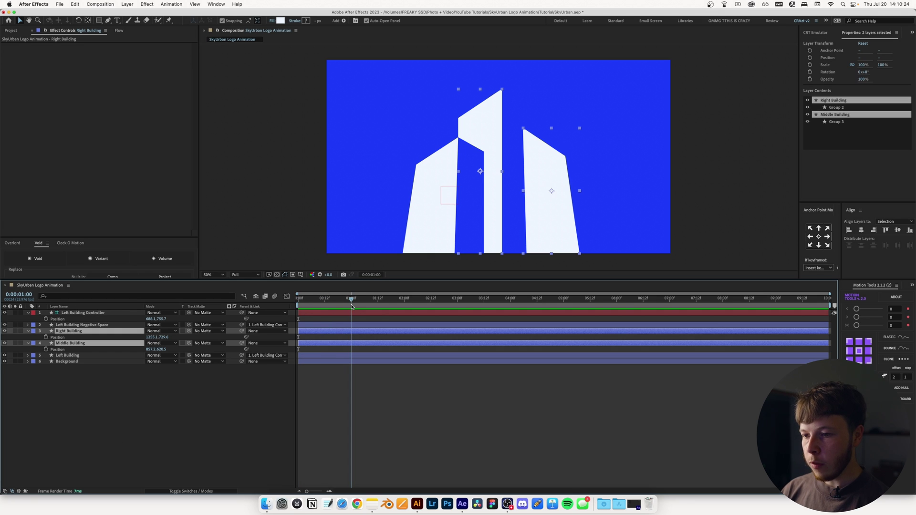
{"action": "left_click", "coordinate": [46, 337]}
{"action": "left_click", "coordinate": [46, 349]}
{"action": "left_click", "coordinate": [45, 319]}
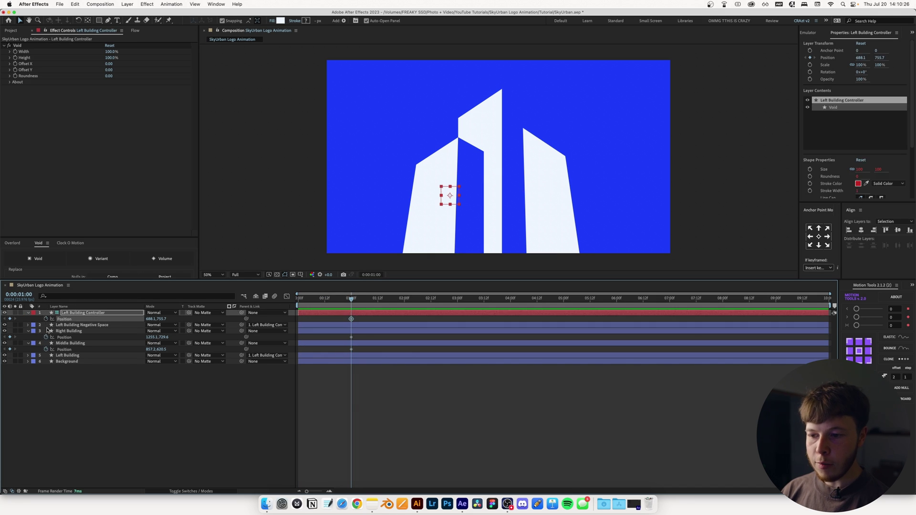
{"action": "left_click", "coordinate": [246, 408]}
Step: At 0:00:00:12, lower all three keyframed layers together out of frame below the composition, with the Left Building Controller at Y 2027.7
{"action": "left_click_drag", "start_coordinate": [351, 300], "coordinate": [325, 300]}
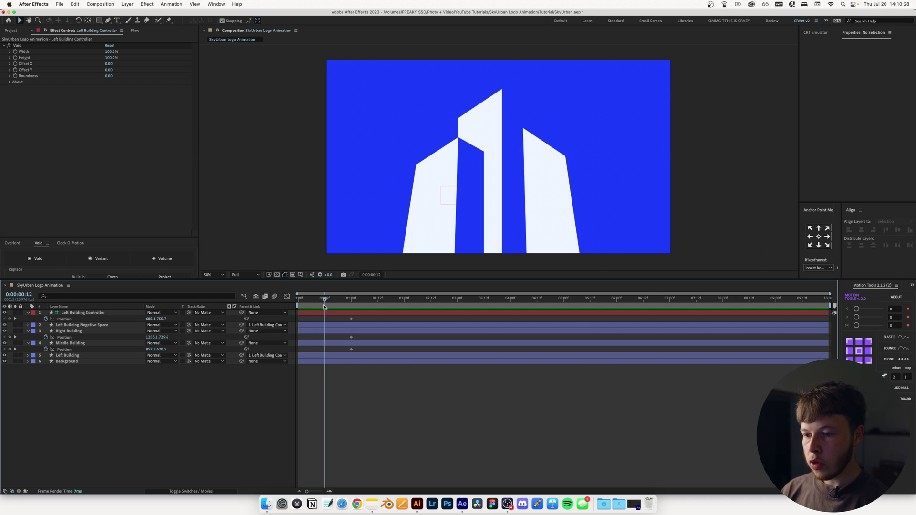
{"action": "left_click", "coordinate": [94, 313]}
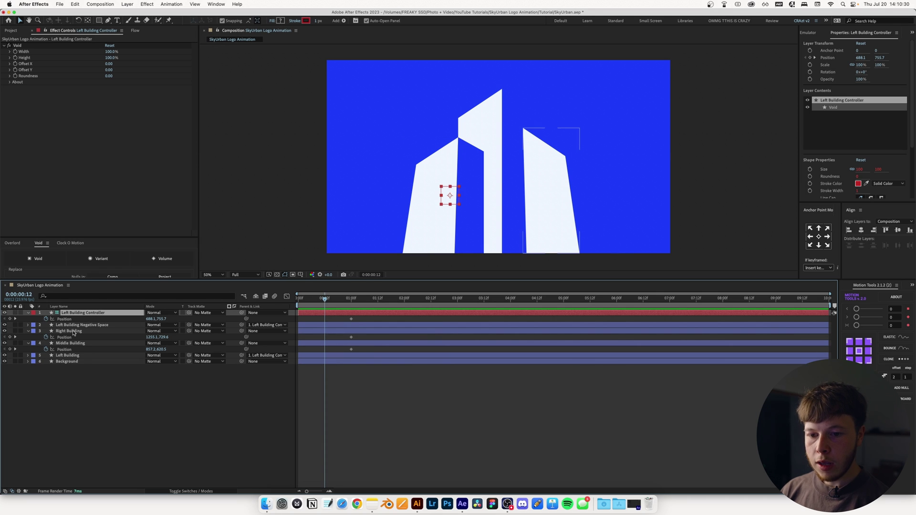
{"action": "left_click", "coordinate": [71, 330], "text": "super"}
{"action": "left_click", "coordinate": [132, 344], "text": "super"}
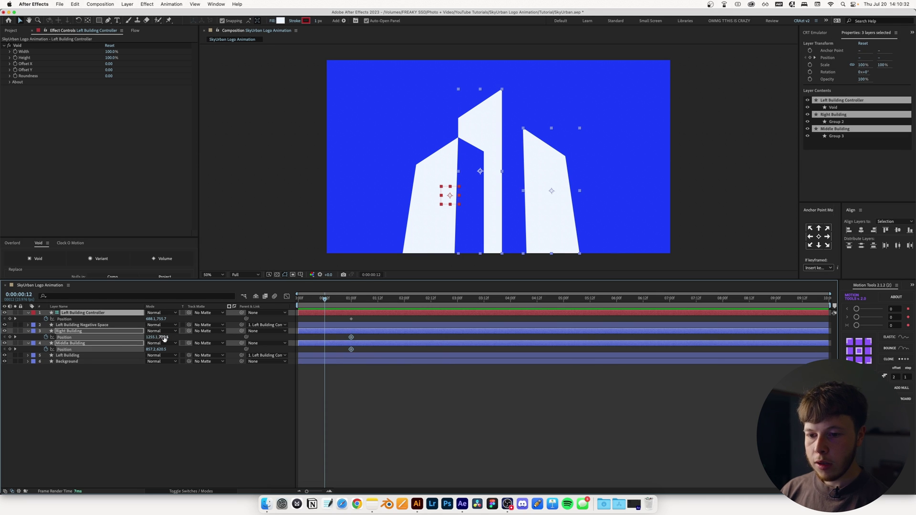
{"action": "left_click_drag", "start_coordinate": [165, 338], "coordinate": [111, 119]}
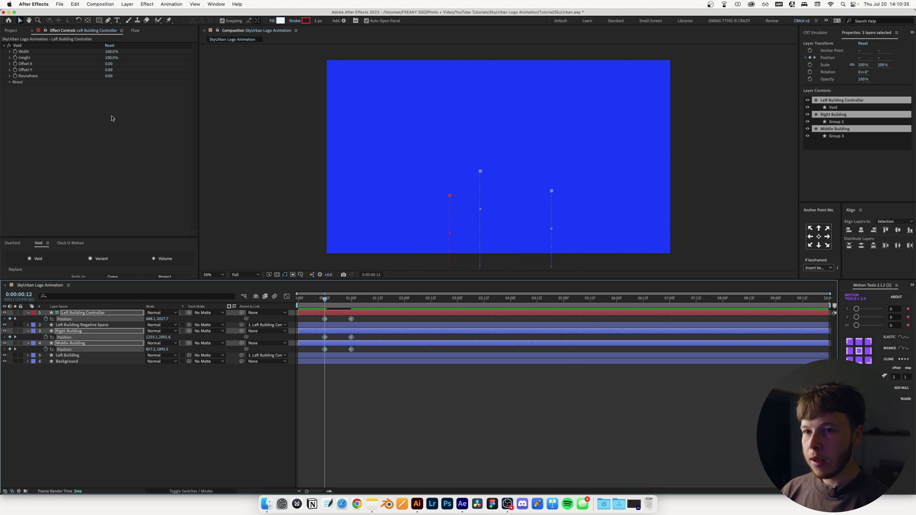
Step: Ease the position keyframes with the Flow curve 0.88, 0.14, 0.12, 0.86, and shift the starting keyframes to 0:00:00:00
{"action": "left_click", "coordinate": [135, 31]}
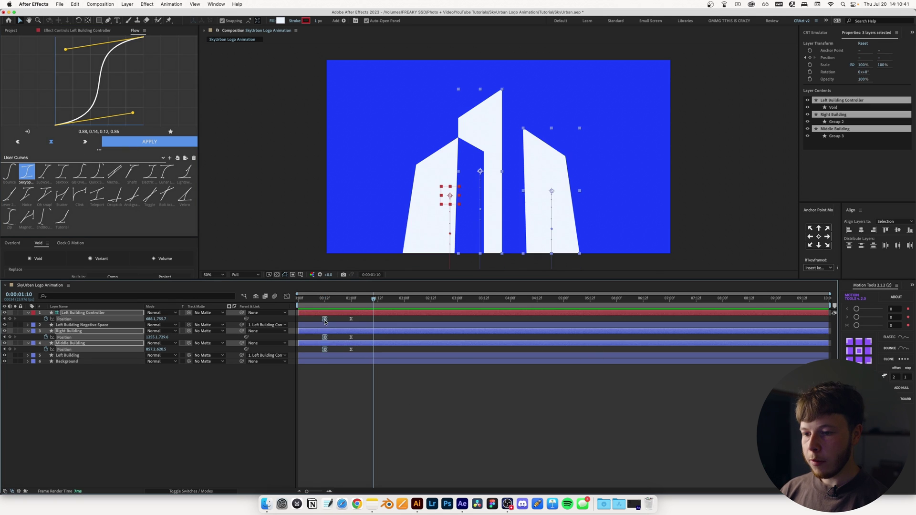
{"action": "left_click_drag", "start_coordinate": [325, 319], "coordinate": [298, 299]}
{"action": "key", "text": "space"}
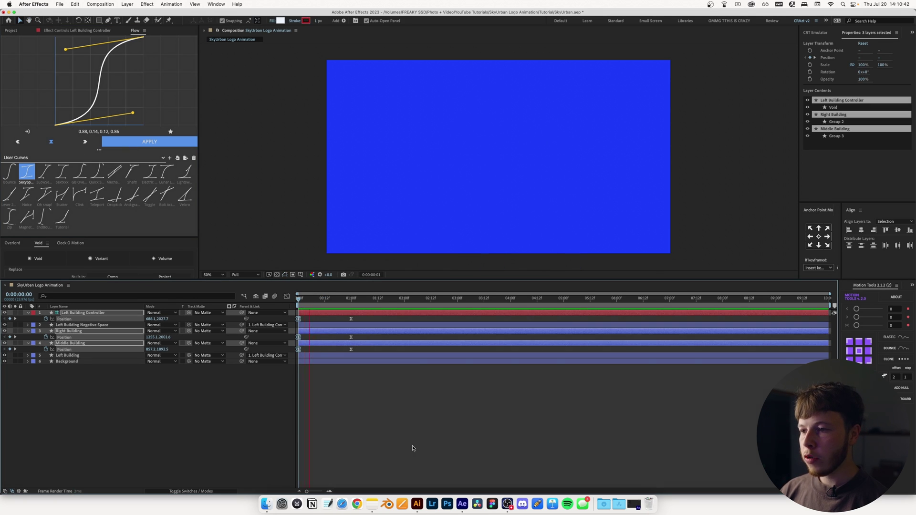
Step: Shorten and stagger the position keyframes to start at about 3 frames for Left Building Controller, 6 for Middle Building and 9 for Right Building, and preview
{"action": "key", "text": "space"}
{"action": "left_click_drag", "start_coordinate": [361, 335], "coordinate": [316, 338]}
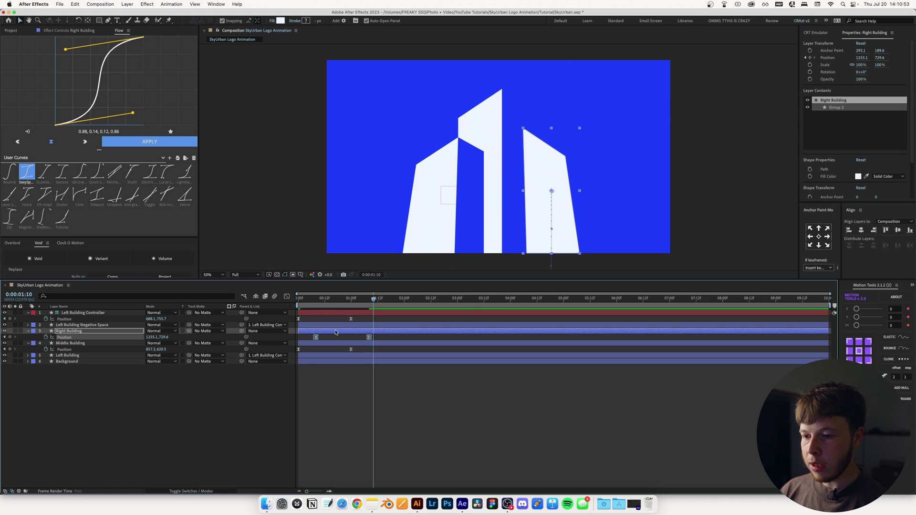
{"action": "left_click_drag", "start_coordinate": [362, 317], "coordinate": [305, 320]}
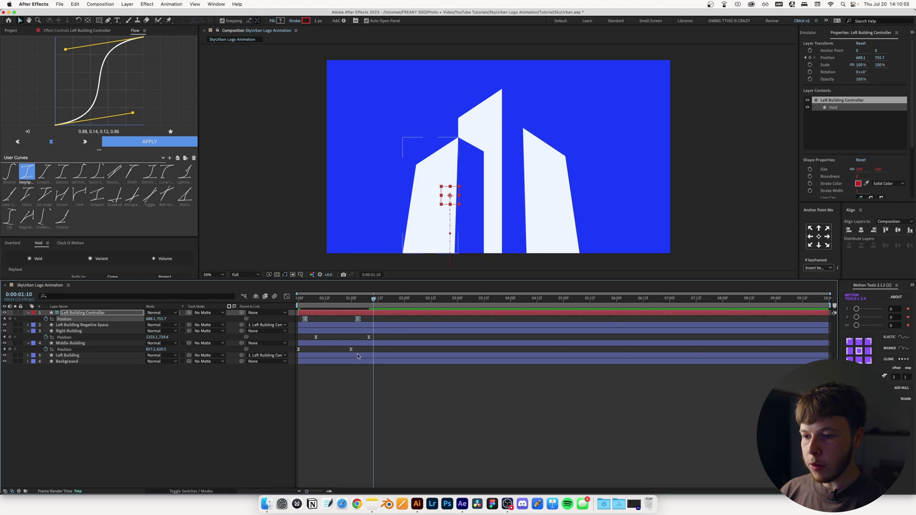
{"action": "left_click_drag", "start_coordinate": [362, 348], "coordinate": [296, 353]}
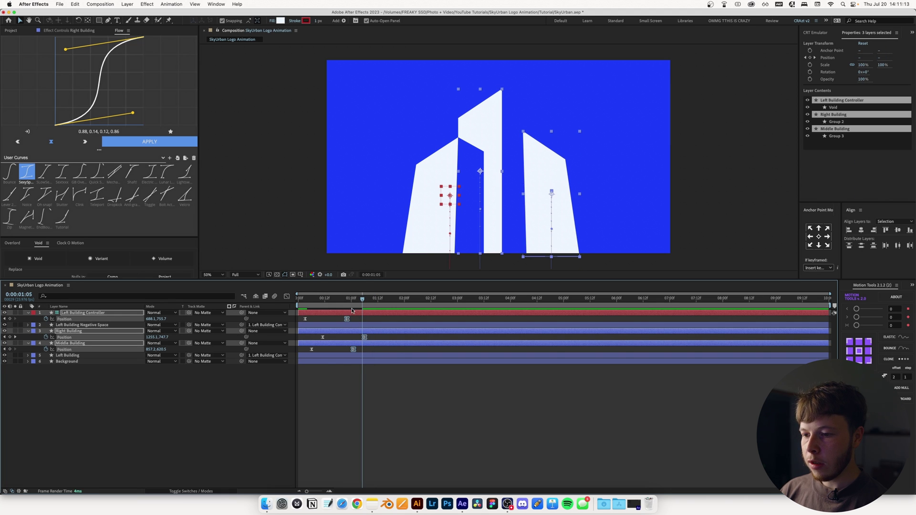
{"action": "left_click_drag", "start_coordinate": [354, 300], "coordinate": [297, 301]}
{"action": "mouse_move", "coordinate": [298, 302]}
{"action": "left_mouse_down"}
{"action": "mouse_move", "coordinate": [382, 302]}
{"action": "mouse_move", "coordinate": [305, 303]}
{"action": "left_mouse_up"}
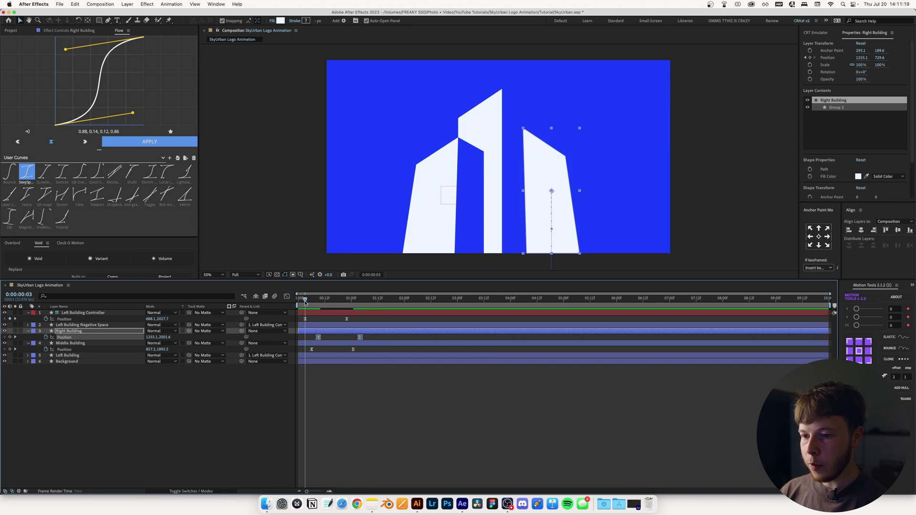
{"action": "key", "text": "space"}
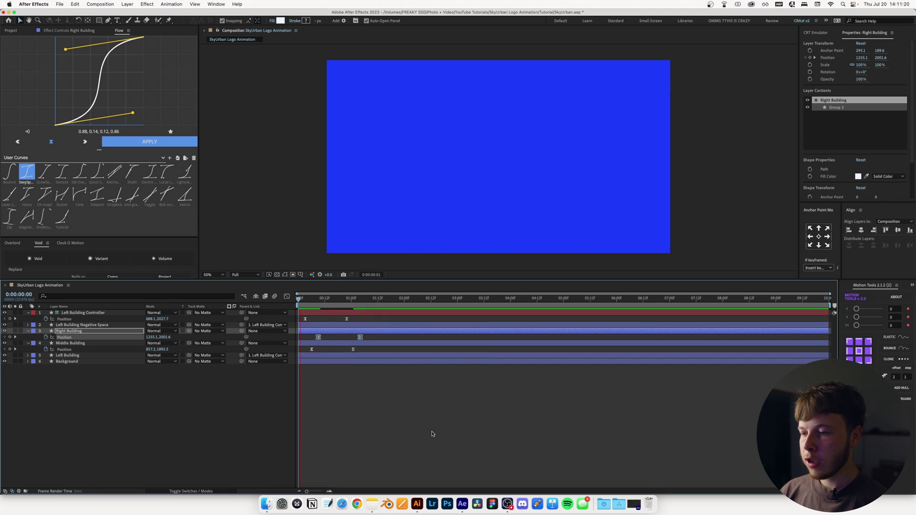
{"action": "left_click", "coordinate": [430, 434]}
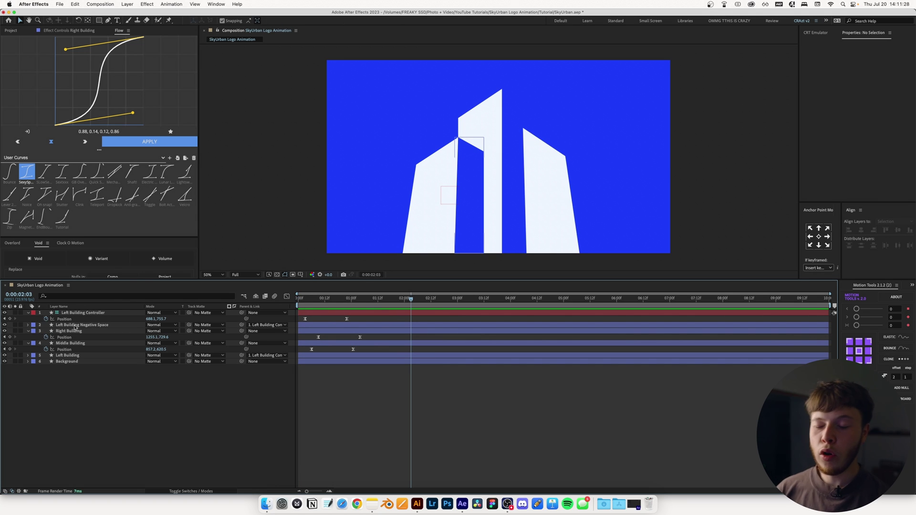
Step: Filter the layer properties by "path", keyframe Path on the negative space and all three buildings, and move those keyframes to about 0:00:03:02
{"action": "left_click", "coordinate": [54, 299]}
{"action": "type", "text": "path"}
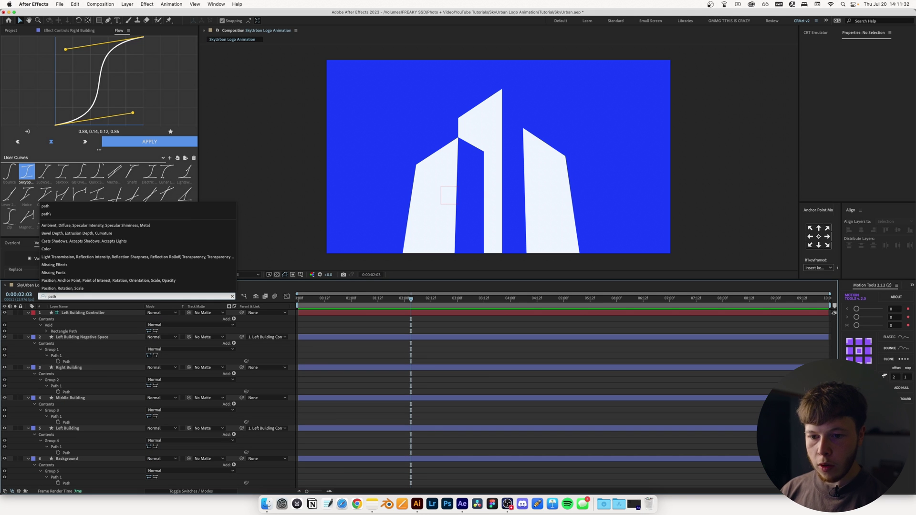
{"action": "left_click", "coordinate": [377, 323]}
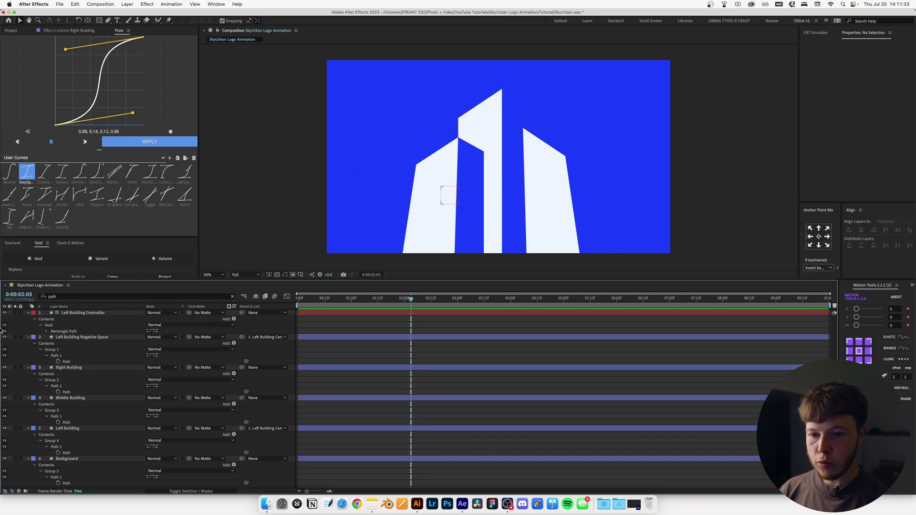
{"action": "left_click", "coordinate": [28, 313]}
{"action": "left_click", "coordinate": [65, 343]}
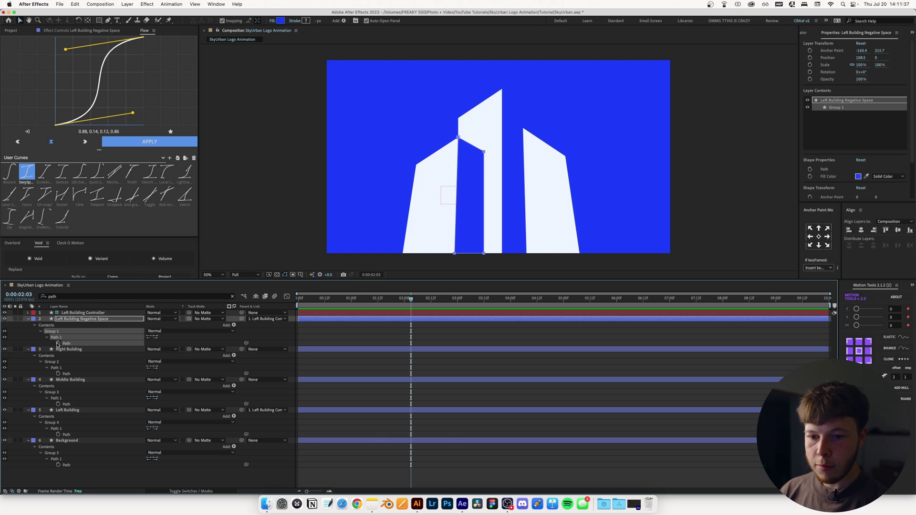
{"action": "left_click", "coordinate": [57, 374]}
{"action": "left_click", "coordinate": [58, 404]}
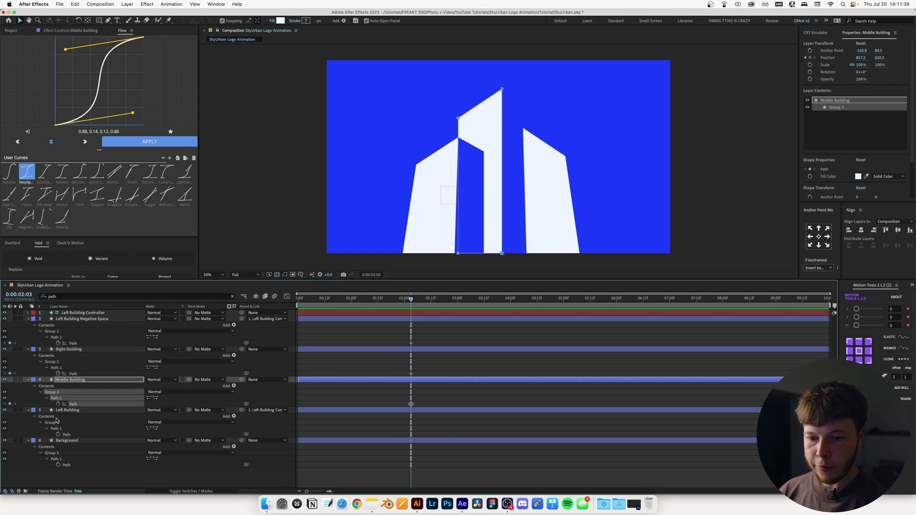
{"action": "left_click", "coordinate": [58, 435]}
{"action": "left_click_drag", "start_coordinate": [428, 336], "coordinate": [458, 435]}
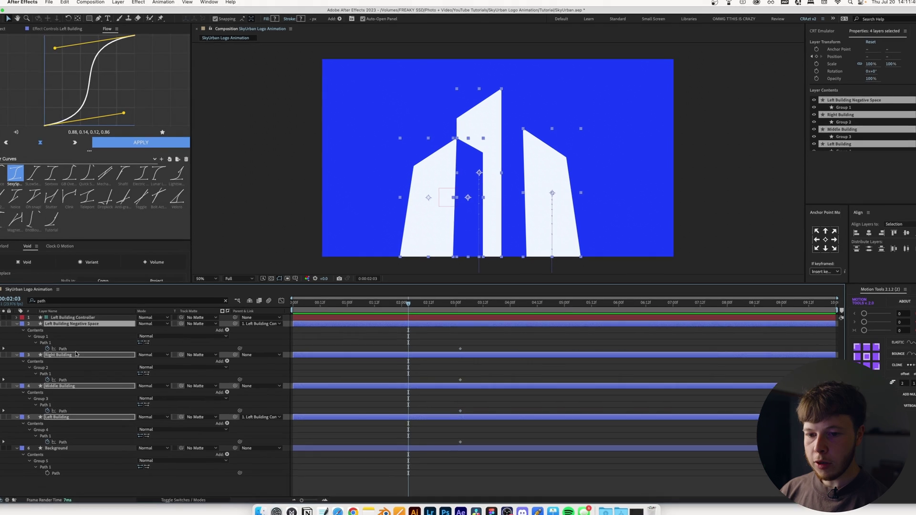
Step: At 0:00:02:03, lower the upper path points of Left Building Negative Space and Left Building by the same amount, keeping their shared corner aligned
{"action": "left_click", "coordinate": [64, 349]}
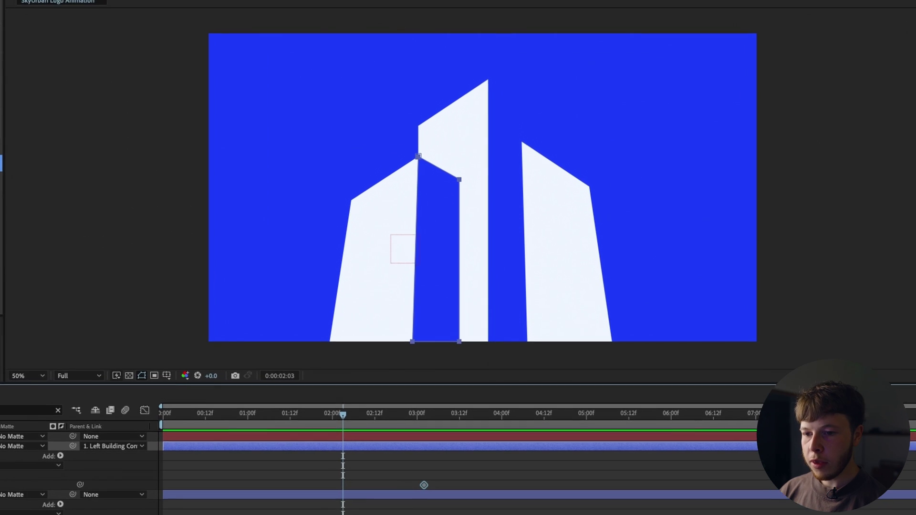
{"action": "scroll", "coordinate": [456, 146], "scroll_direction": "up", "scroll_amount": 1}
{"action": "left_click_drag", "start_coordinate": [495, 184], "coordinate": [493, 137]}
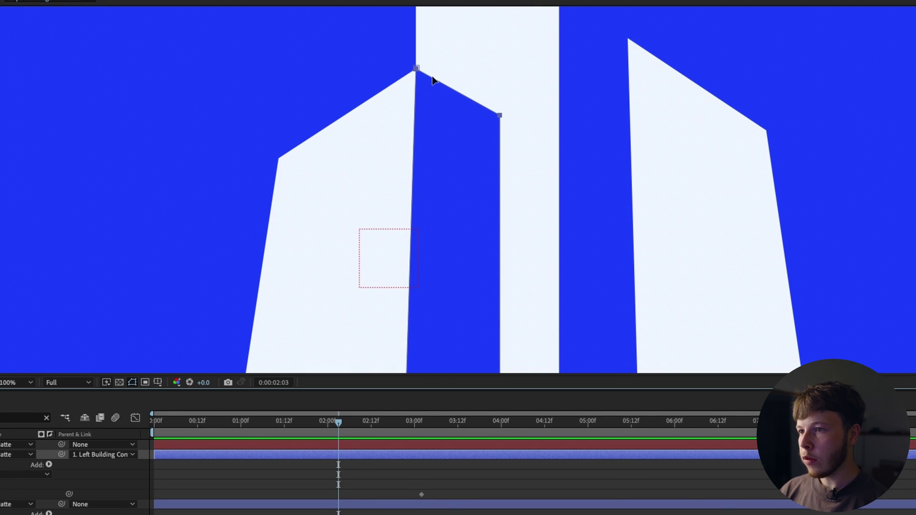
{"action": "left_click_drag", "start_coordinate": [418, 73], "coordinate": [409, 260]}
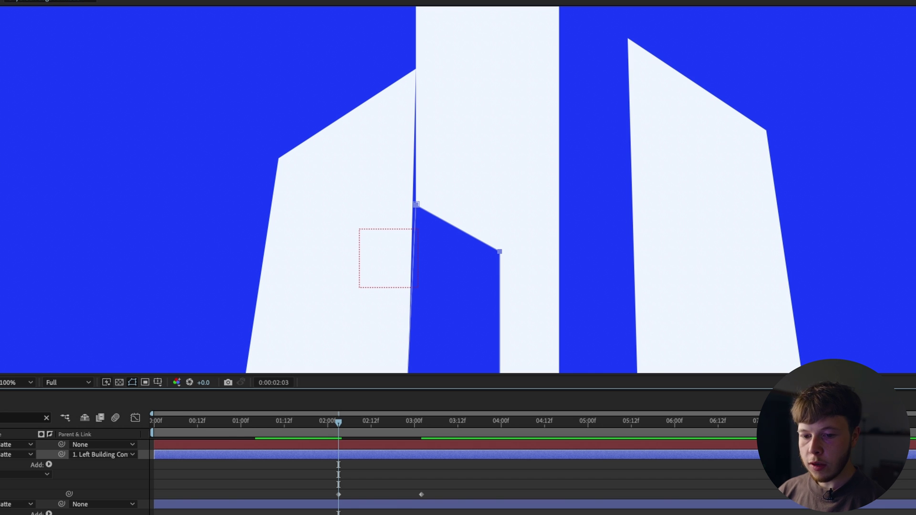
{"action": "left_click", "coordinate": [417, 69]}
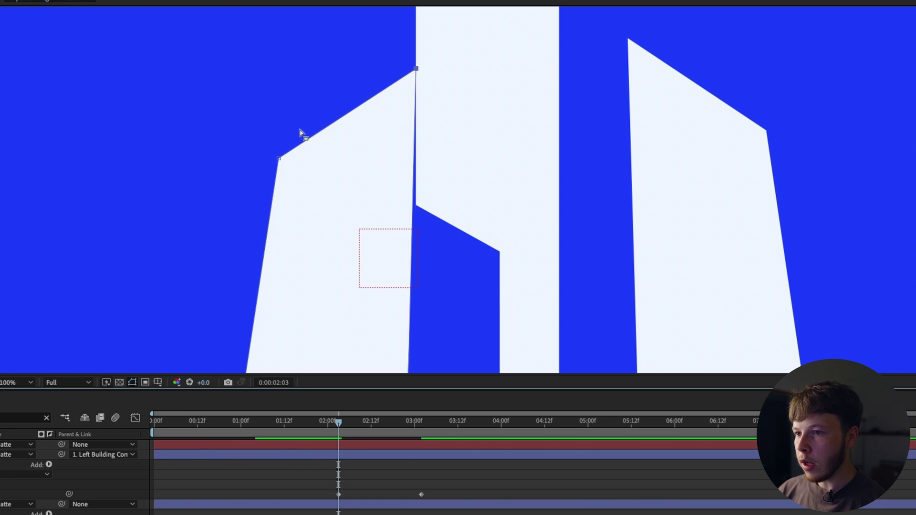
{"action": "left_click_drag", "start_coordinate": [421, 57], "coordinate": [420, 195]}
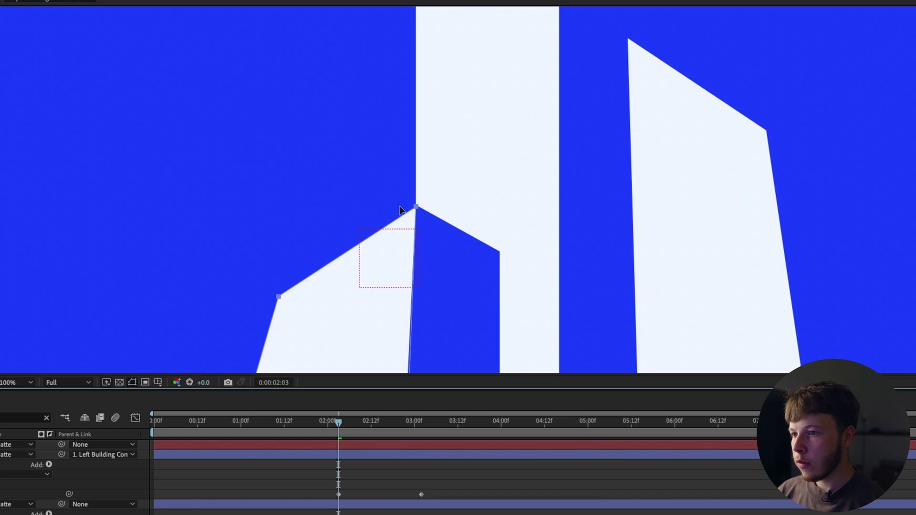
{"action": "scroll", "coordinate": [456, 257], "scroll_direction": "down", "scroll_amount": 2}
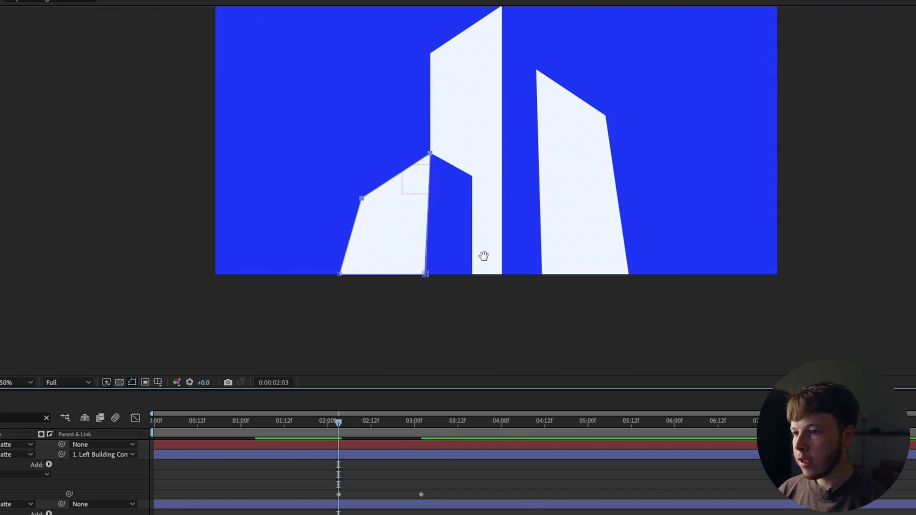
Step: Lower the upper path points of the Middle Building and Right Building to make both start short at 0:00:02:03
{"action": "left_click", "coordinate": [1, 513]}
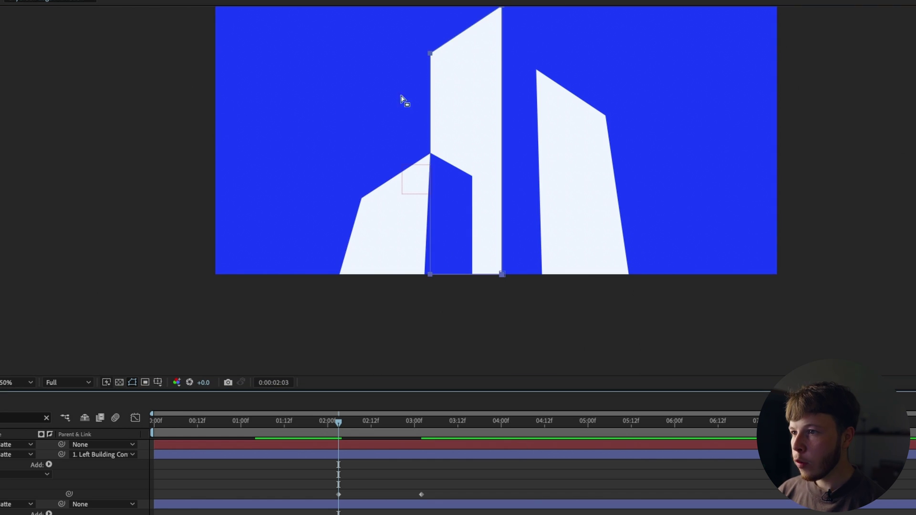
{"action": "left_click_drag", "start_coordinate": [453, 69], "coordinate": [413, 300]}
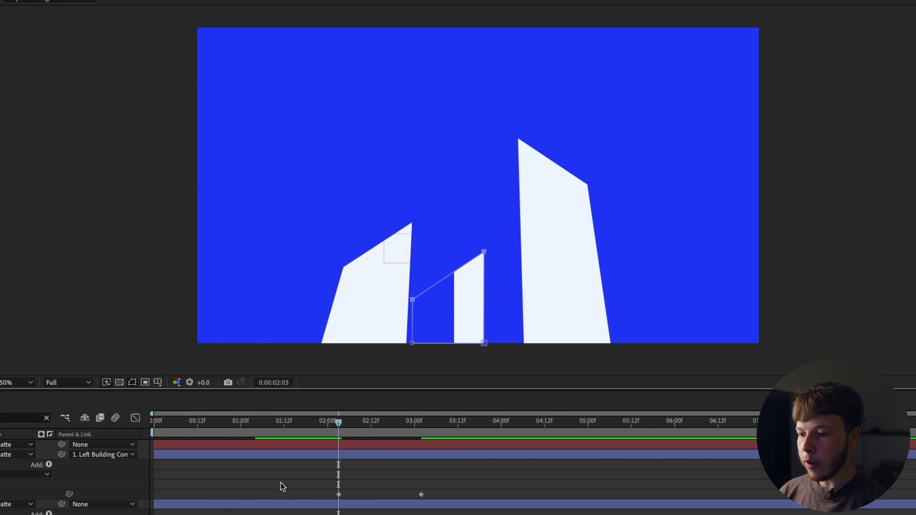
{"action": "left_click", "coordinate": [1, 513]}
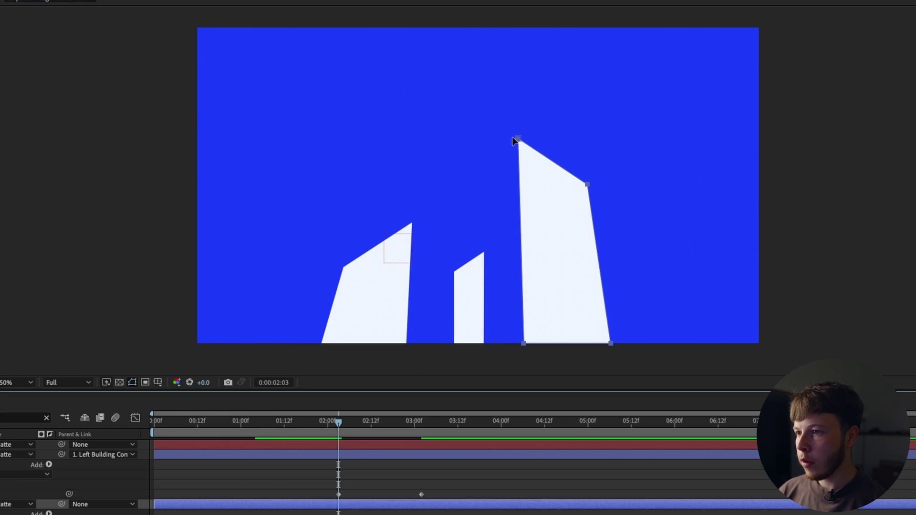
{"action": "left_click_drag", "start_coordinate": [514, 140], "coordinate": [515, 236]}
Step: Apply Easy Ease to all the path keyframes, reveal the animated properties, and shift the path keyframes to start at about 0:00:00:06
{"action": "left_click_drag", "start_coordinate": [506, 480], "coordinate": [333, 513]}
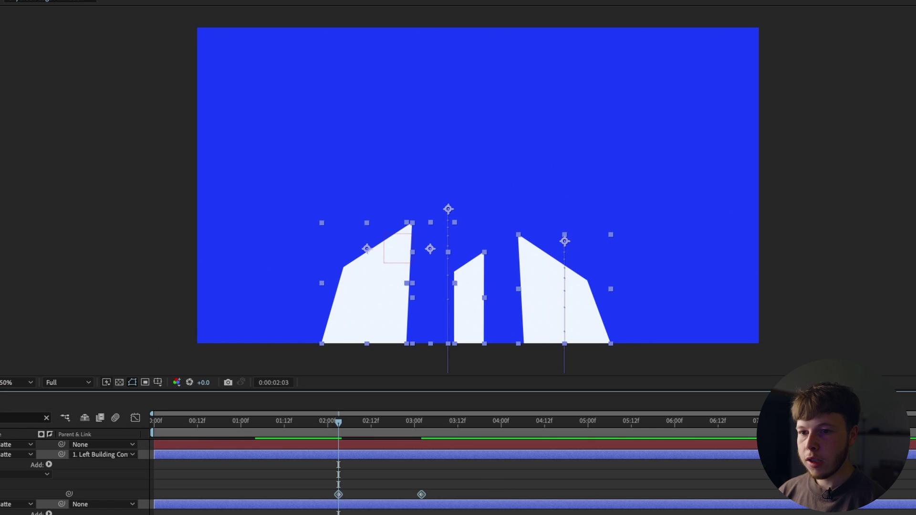
{"action": "key", "text": "F9"}
{"action": "key", "text": "F2"}
{"action": "key", "text": "u"}
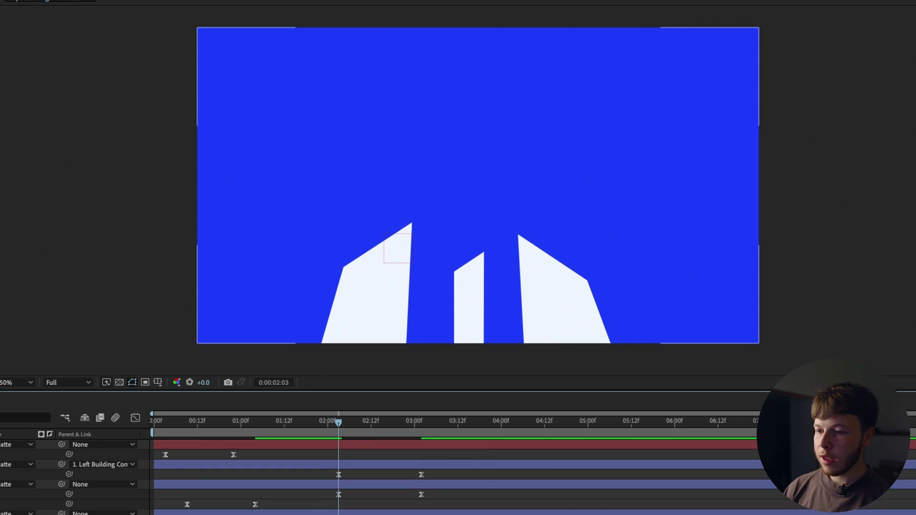
{"action": "left_click_drag", "start_coordinate": [429, 514], "coordinate": [350, 504]}
{"action": "left_click_drag", "start_coordinate": [338, 495], "coordinate": [179, 495]}
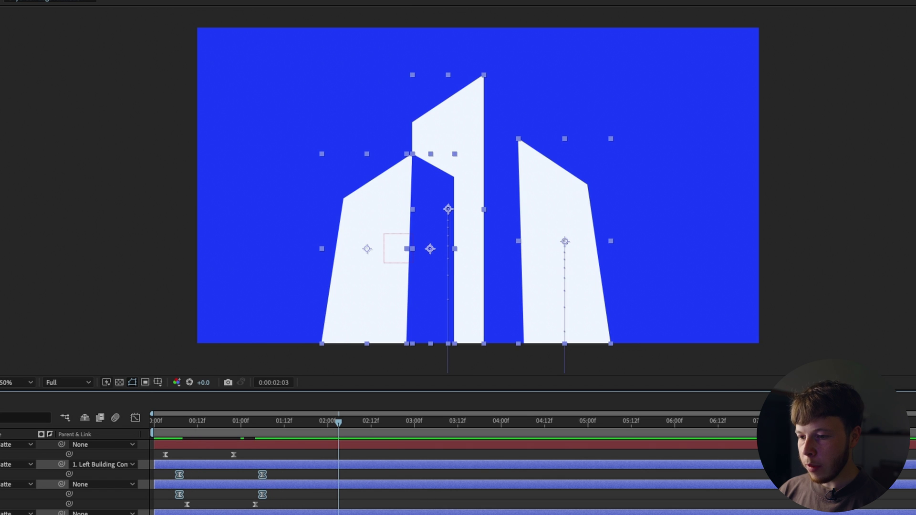
{"action": "left_click_drag", "start_coordinate": [215, 432], "coordinate": [125, 445]}
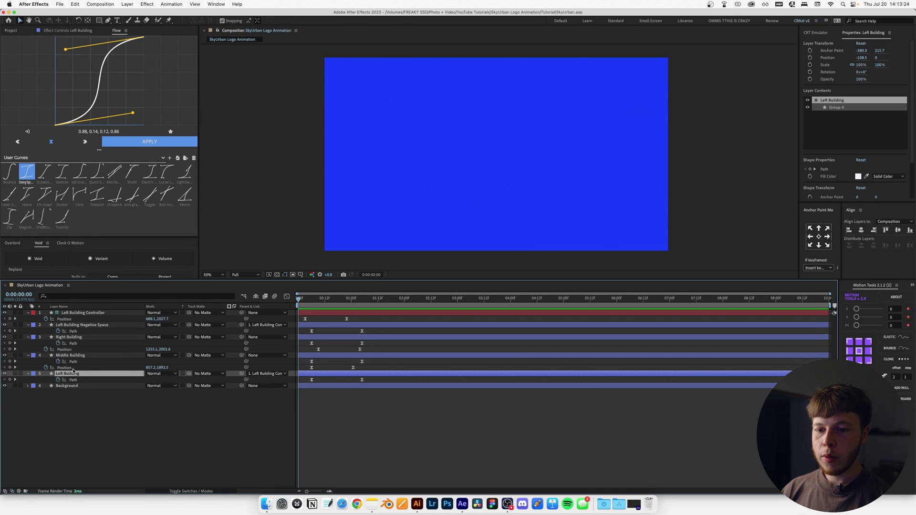
Step: Pre-compose the Left Building Controller and all building layers as "Buildings", moving all attributes into the new composition
{"action": "left_click", "coordinate": [73, 314], "text": "shift"}
{"action": "key", "text": "super+shift+c"}
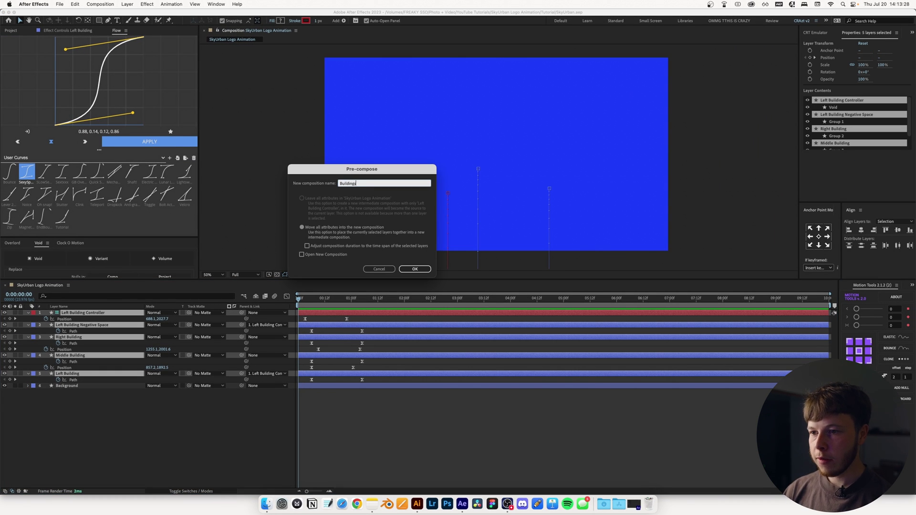
{"action": "key", "text": "Return"}
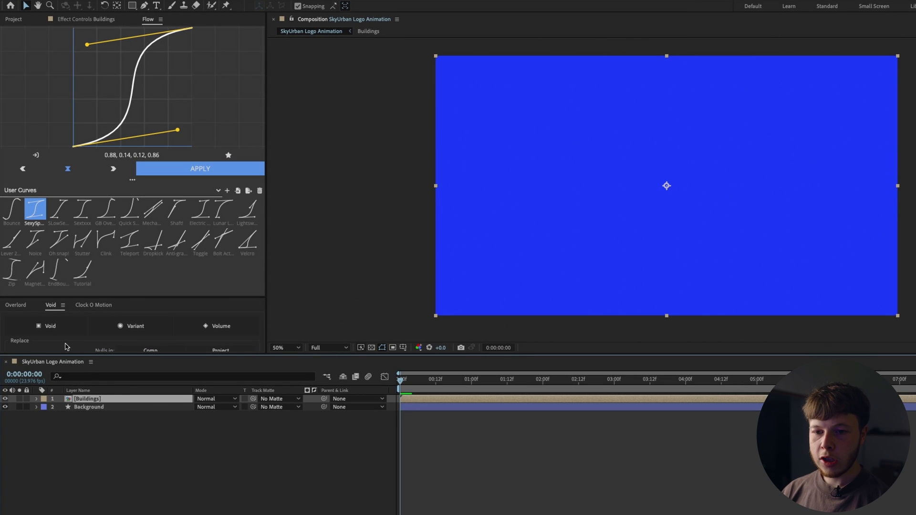
Step: Add a Void as parent of the Buildings precomp and rename it "Buildings Controller"
{"action": "left_click", "coordinate": [46, 326]}
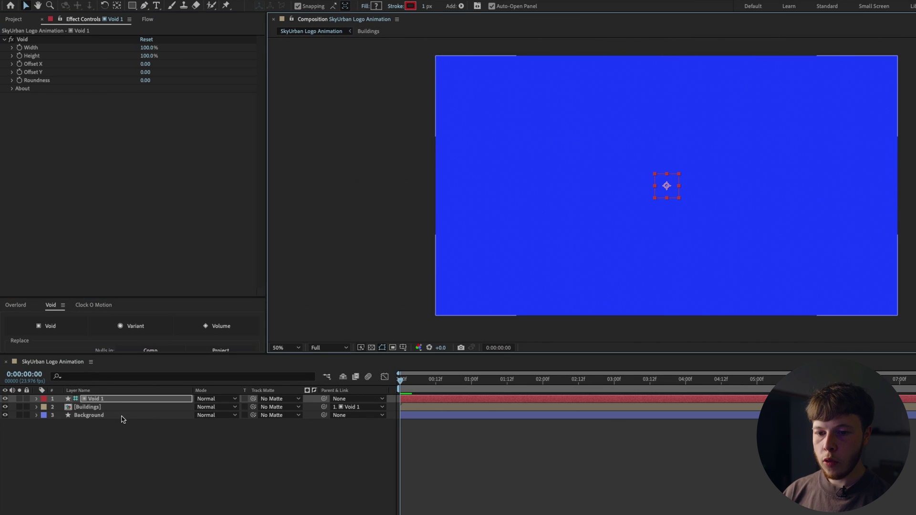
{"action": "key", "text": "Return"}
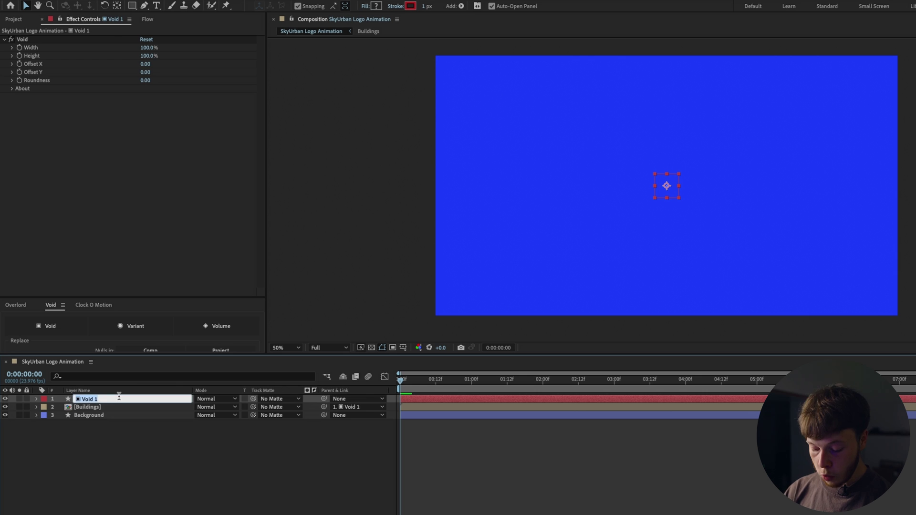
{"action": "type", "text": "Buildings Controller"}
{"action": "key", "text": "Return"}
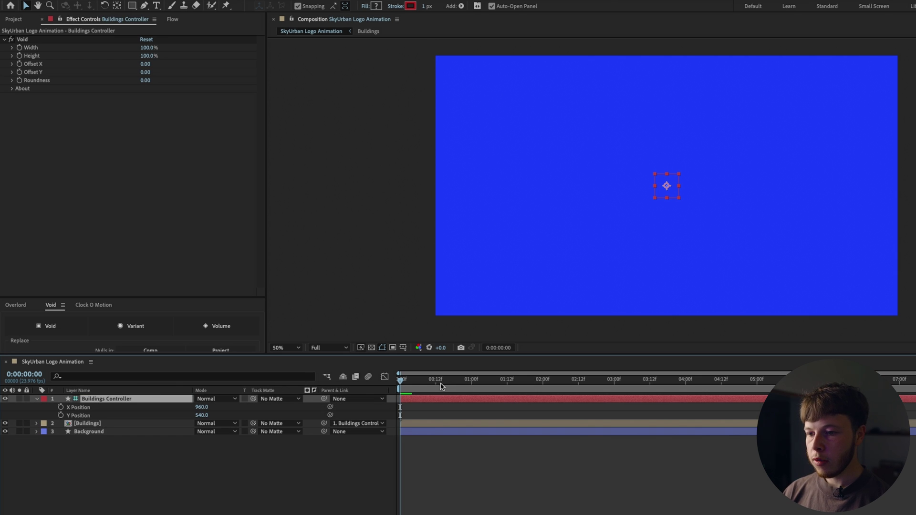
Step: Keyframe the Buildings Controller's Y Position at 540 at 0:00:01:09 and at 705 at 0:00:00:00
{"action": "key", "text": "space"}
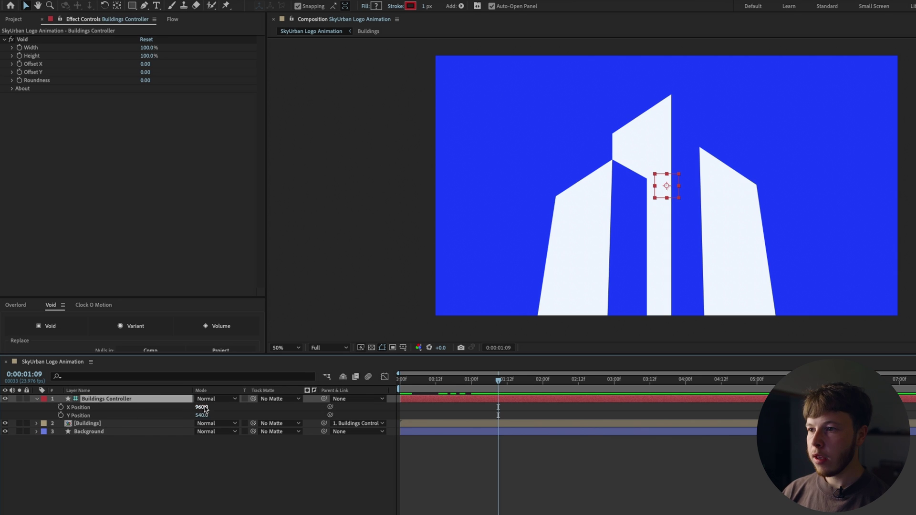
{"action": "left_click", "coordinate": [60, 417]}
{"action": "left_click_drag", "start_coordinate": [497, 382], "coordinate": [456, 380]}
{"action": "left_click_drag", "start_coordinate": [202, 415], "coordinate": [400, 416]}
Step: Ease the Buildings Controller's Y Position keyframes with the Flow curve 0.88, 0.14, 0.12, 0.86, and preview the animation from the start
{"action": "left_click", "coordinate": [79, 408]}
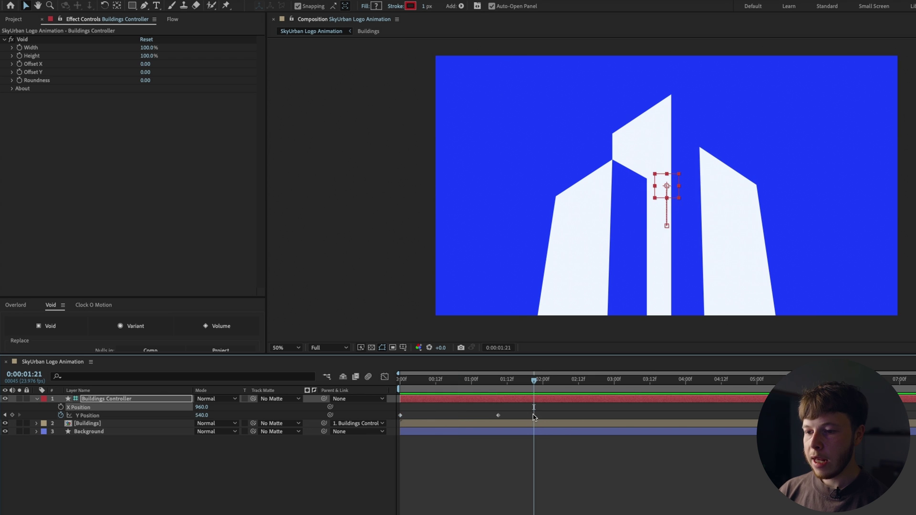
{"action": "left_click", "coordinate": [88, 416]}
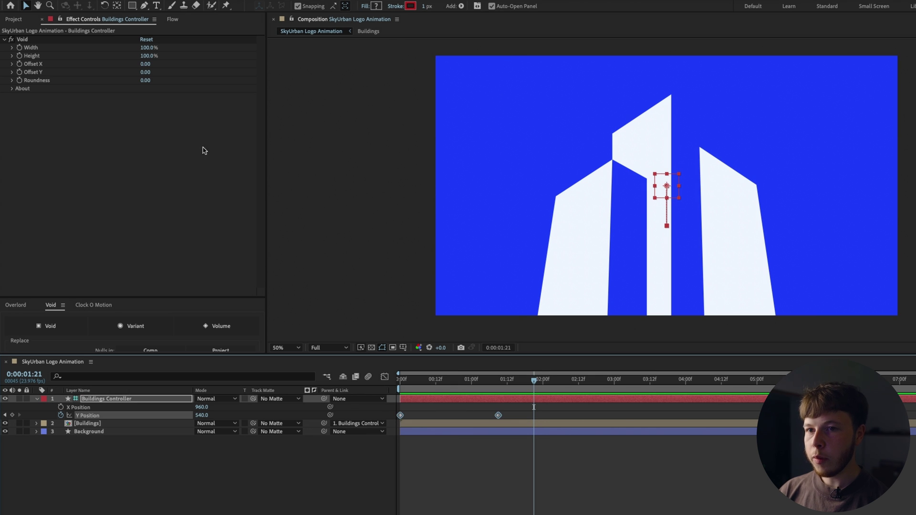
{"action": "left_click", "coordinate": [173, 21]}
{"action": "left_click", "coordinate": [201, 169]}
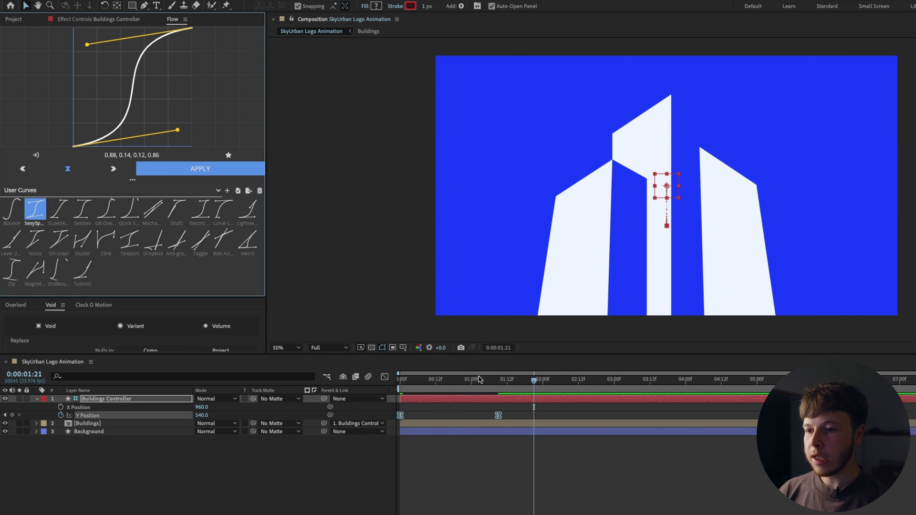
{"action": "key", "text": "Home"}
{"action": "key", "text": "space"}
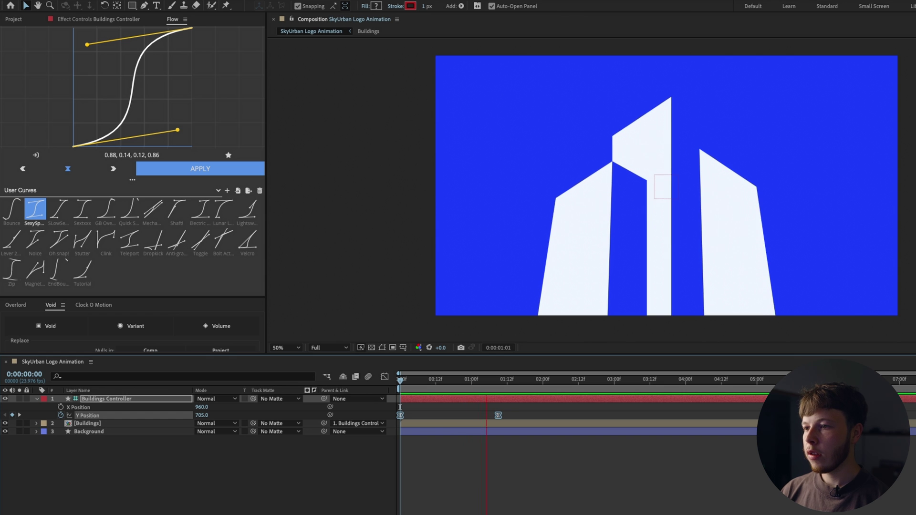
{"action": "left_click", "coordinate": [460, 399]}
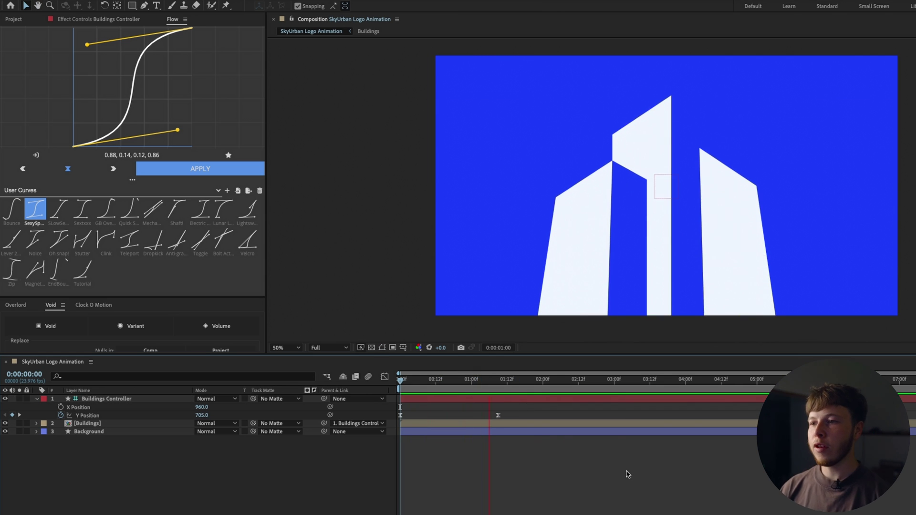
Step: Transfer the small cloud logo artwork from Illustrator into the After Effects composition and centre its anchor point and position
{"action": "key", "text": "space"}
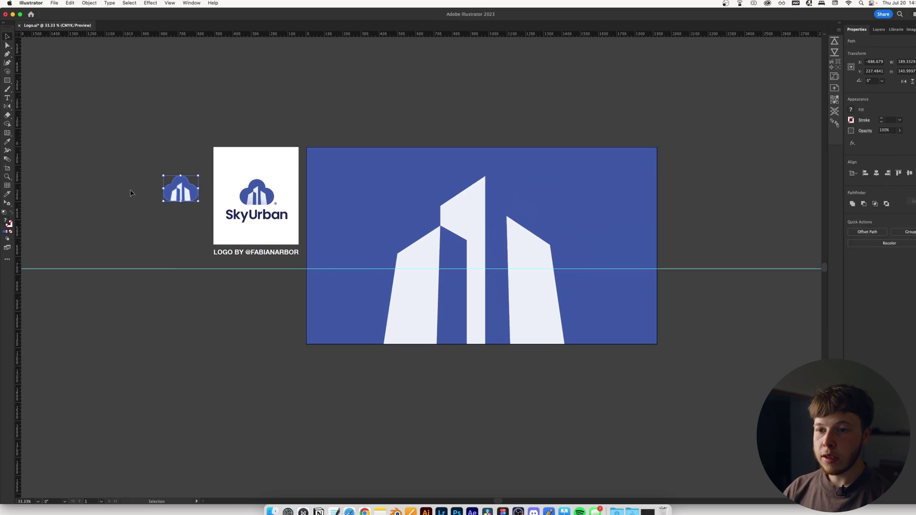
{"action": "left_click", "coordinate": [817, 42]}
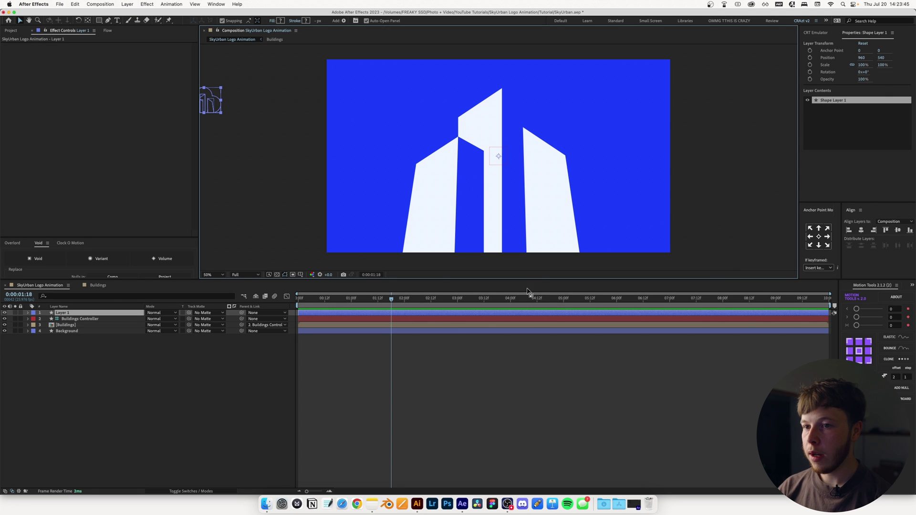
{"action": "left_click", "coordinate": [819, 237]}
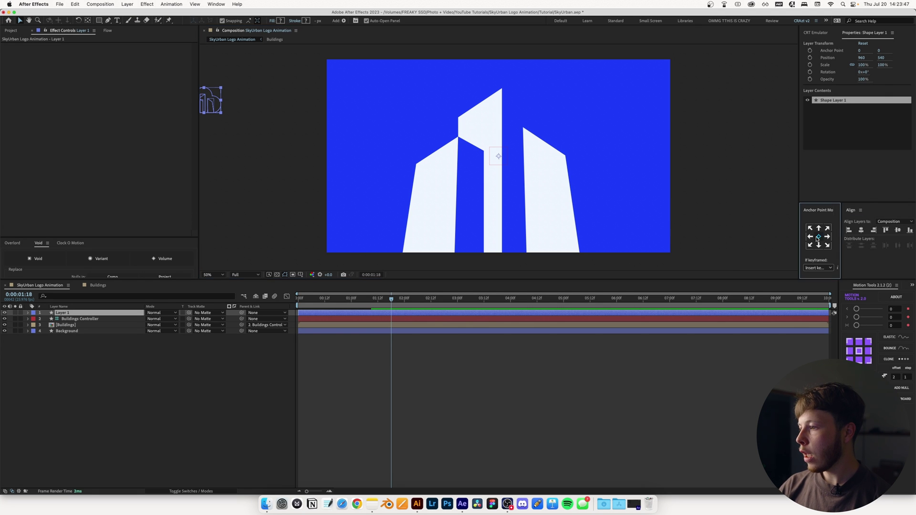
{"action": "left_click", "coordinate": [861, 230]}
{"action": "left_click", "coordinate": [898, 230]}
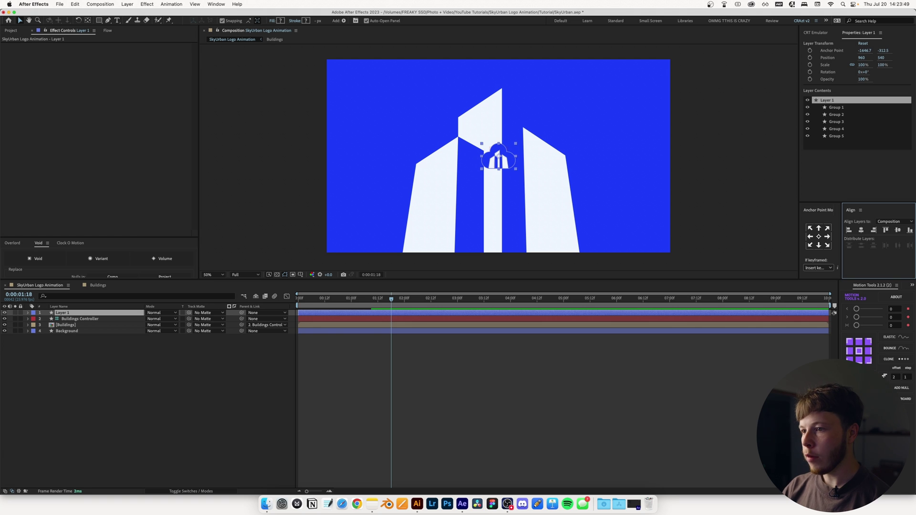
Step: Rename the cloud shape's layer, Group 5, to "Cloud"
{"action": "left_click", "coordinate": [62, 342]}
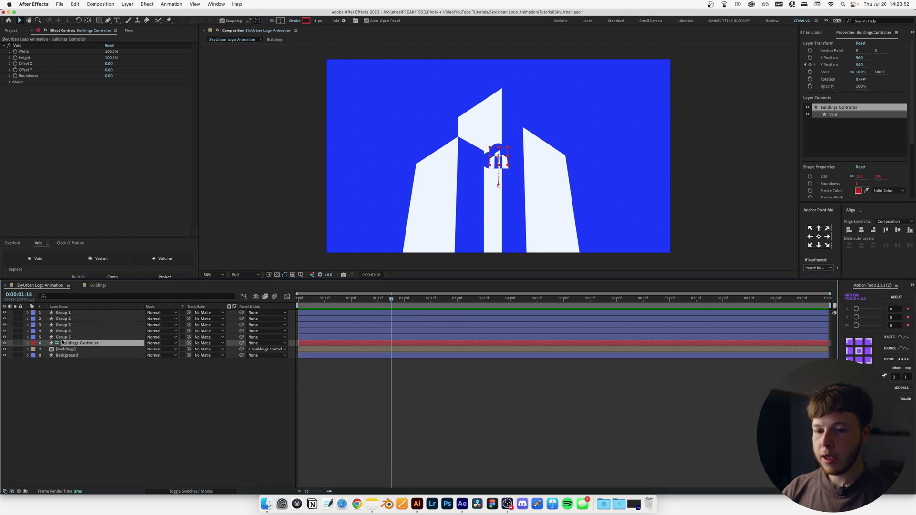
{"action": "left_click", "coordinate": [62, 338]}
{"action": "key", "text": "Return"}
{"action": "type", "text": "Cloud"}
{"action": "key", "text": "Return"}
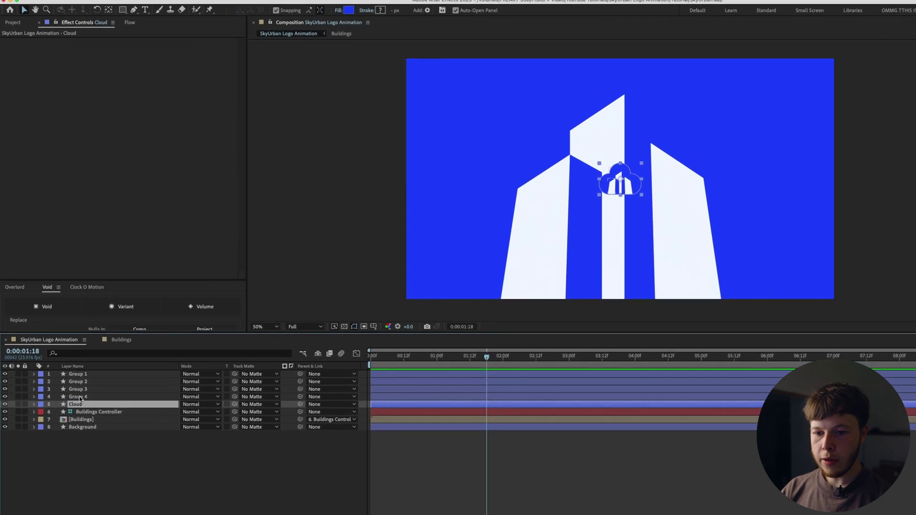
Step: Move the layers Group 1 through Group 4 out of the main composition and into the Buildings composition
{"action": "left_click", "coordinate": [65, 331]}
{"action": "left_click", "coordinate": [66, 313], "text": "shift"}
{"action": "key", "text": "Delete"}
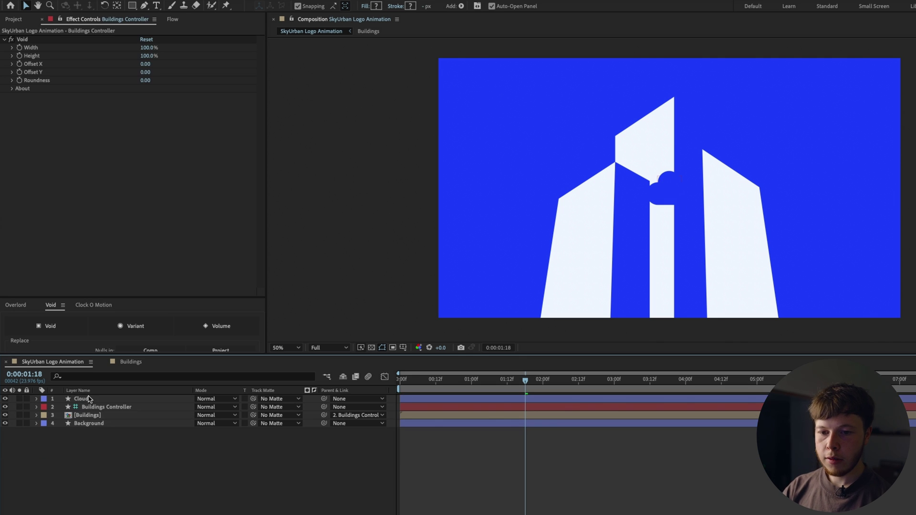
{"action": "left_click", "coordinate": [143, 362]}
{"action": "key", "text": "ctrl+v"}
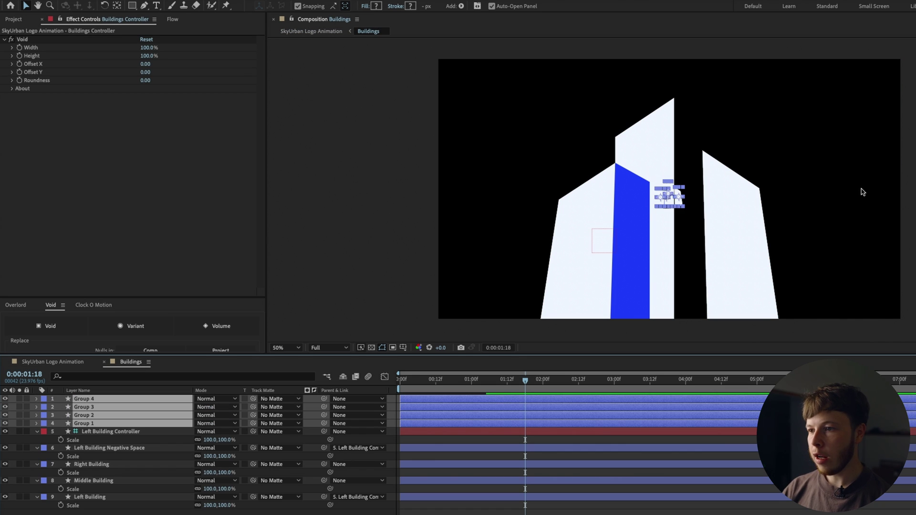
Step: Lower the opacity of Group 1 through Group 4 to 48% and place them beneath the building layers
{"action": "key", "text": "t"}
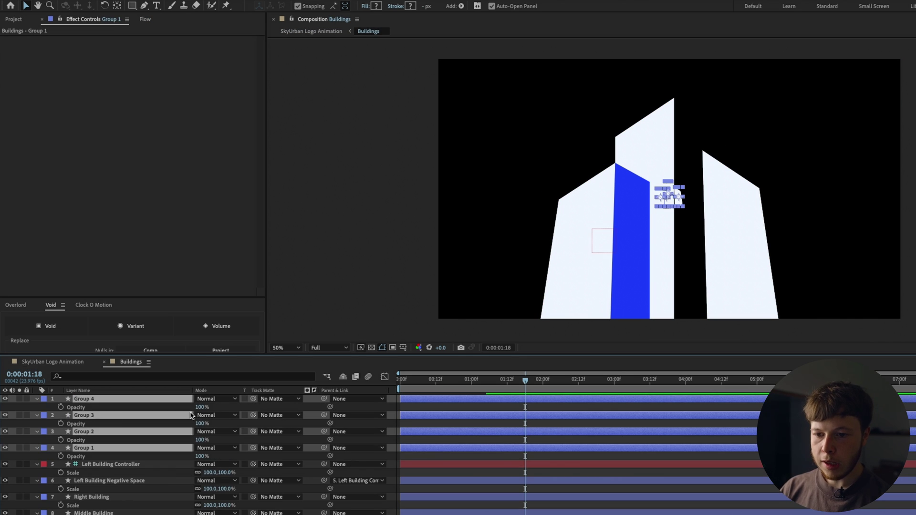
{"action": "left_click_drag", "start_coordinate": [199, 407], "coordinate": [174, 406]}
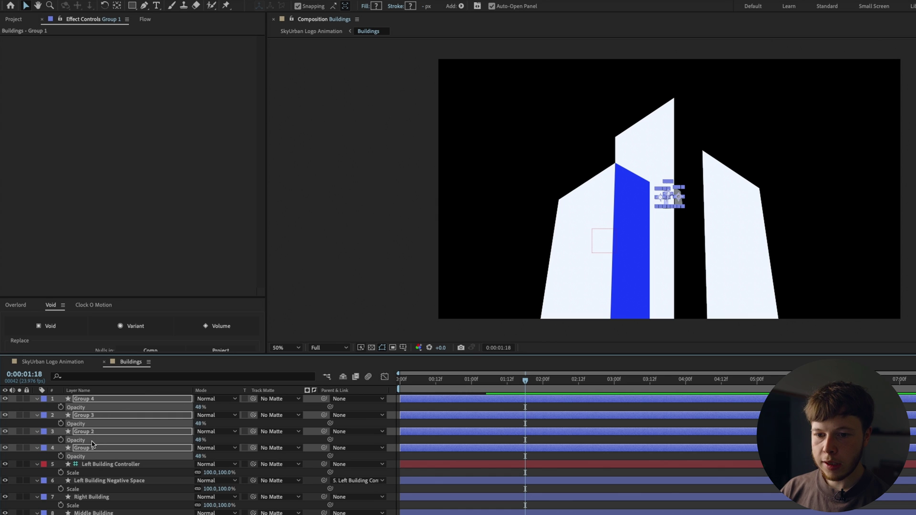
{"action": "left_click_drag", "start_coordinate": [93, 448], "coordinate": [93, 514]}
{"action": "left_click", "coordinate": [93, 514]}
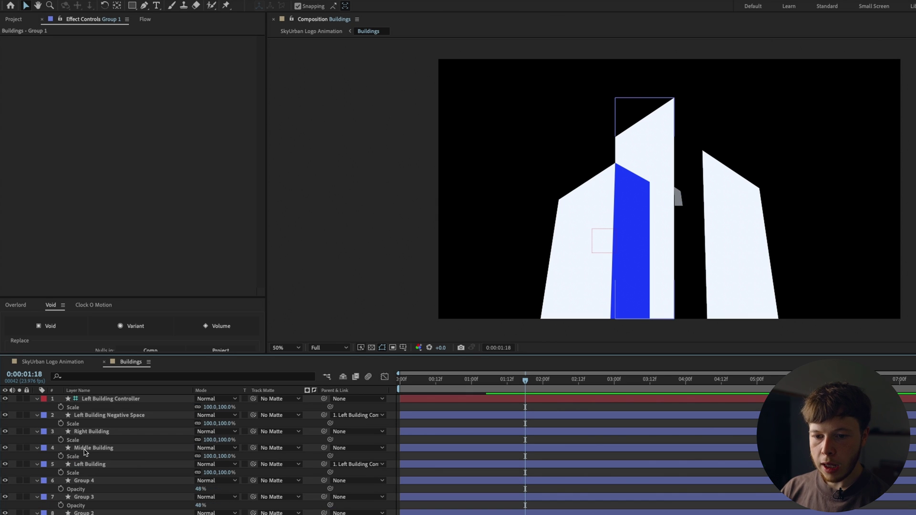
Step: Solo the Left Building Controller, Left Building Negative Space, Left Building and the four reference group layers
{"action": "left_click", "coordinate": [86, 399]}
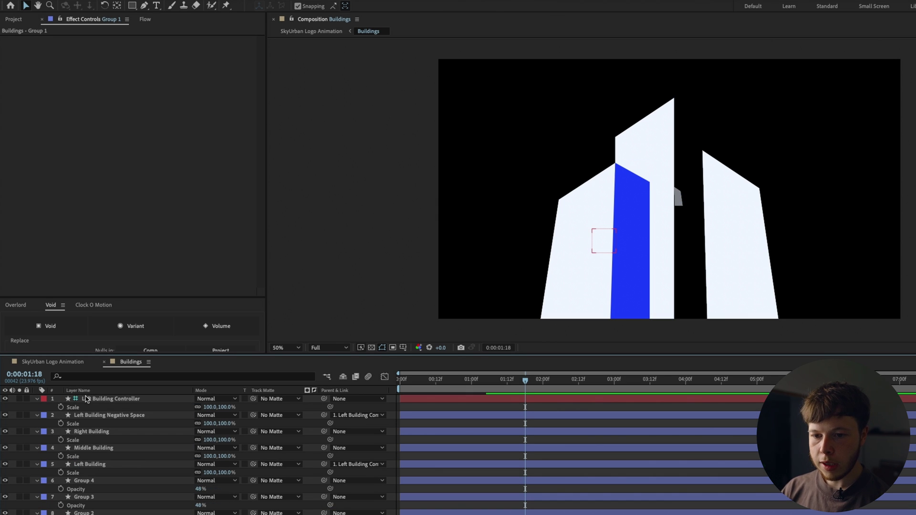
{"action": "left_click", "coordinate": [19, 399]}
{"action": "left_click", "coordinate": [108, 400]}
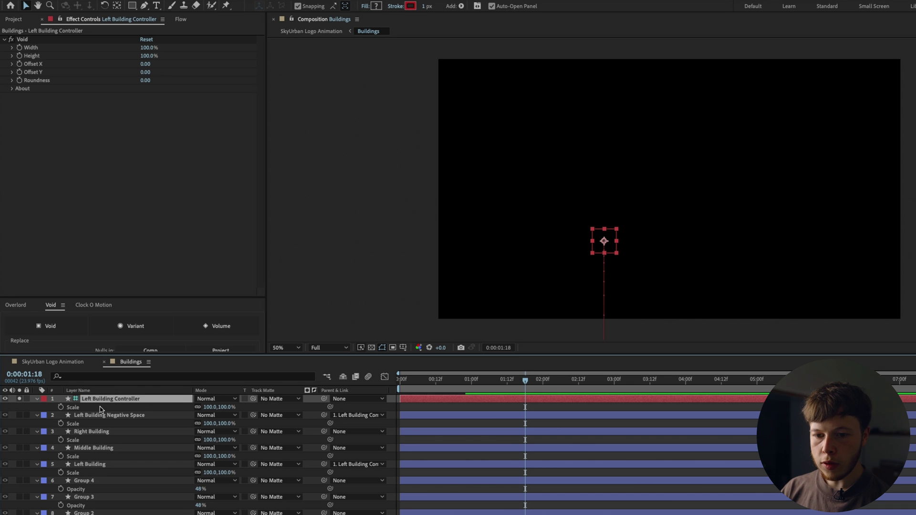
{"action": "left_click", "coordinate": [20, 465]}
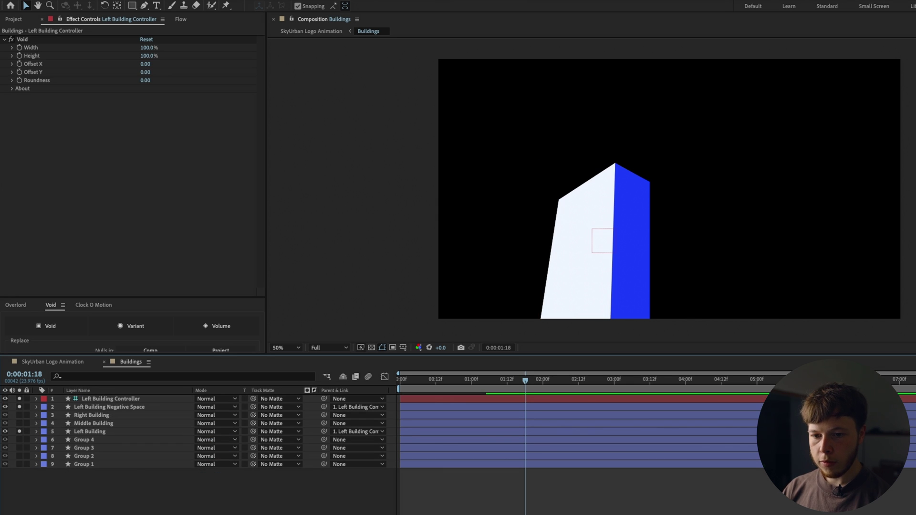
{"action": "left_click", "coordinate": [109, 398]}
{"action": "key", "text": "s"}
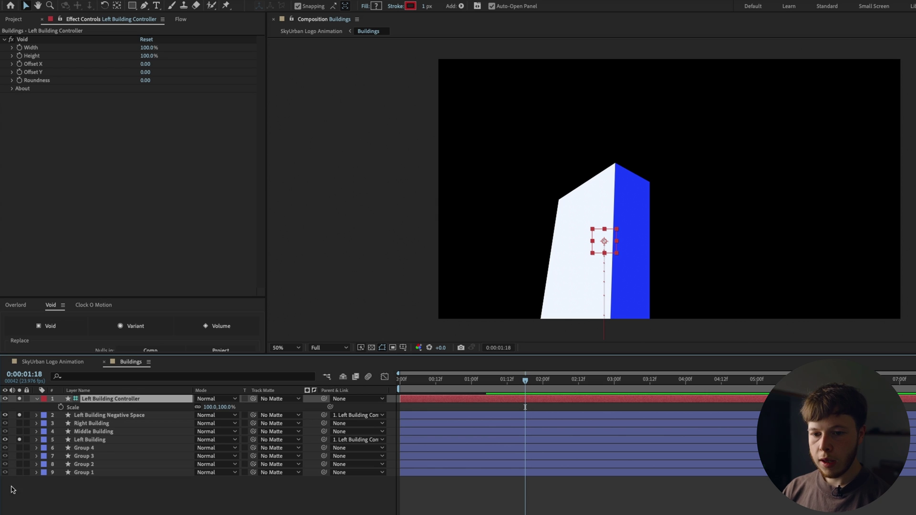
{"action": "left_click_drag", "start_coordinate": [20, 449], "coordinate": [19, 473]}
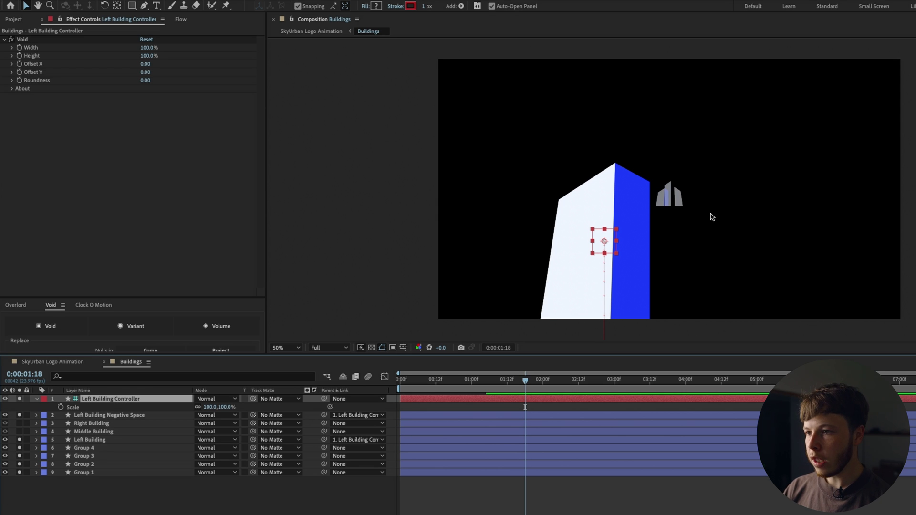
Step: Keyframe the Left Building Controller's current Scale and Position at 0:00:02:00
{"action": "scroll", "coordinate": [673, 194], "scroll_direction": "up", "scroll_amount": 4}
{"action": "left_click", "coordinate": [60, 407]}
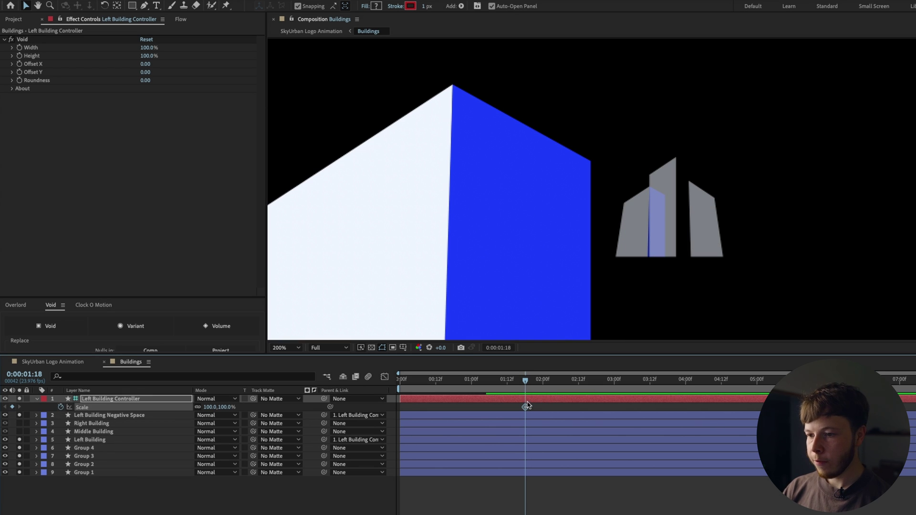
{"action": "left_click_drag", "start_coordinate": [525, 381], "coordinate": [545, 389]}
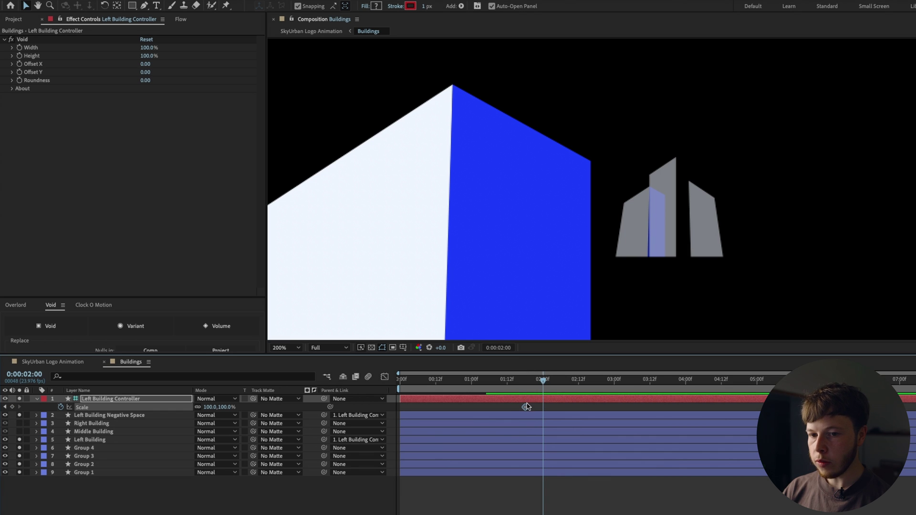
{"action": "left_click_drag", "start_coordinate": [578, 388], "coordinate": [614, 382]}
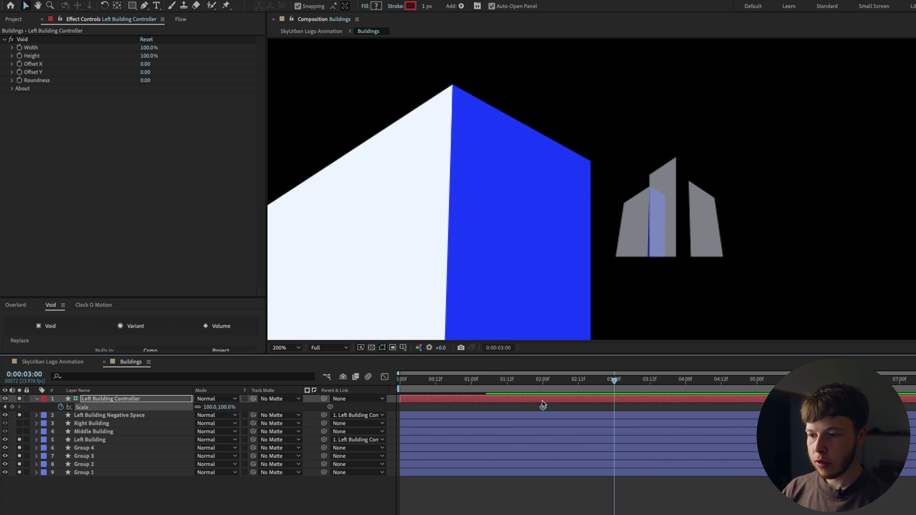
{"action": "left_click", "coordinate": [543, 382]}
{"action": "key", "text": "shift+p"}
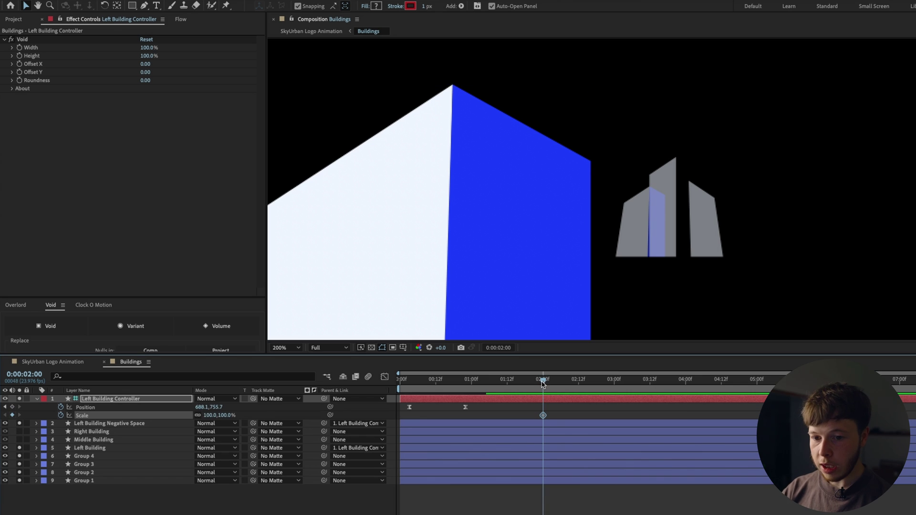
{"action": "left_click", "coordinate": [13, 408]}
Step: At 0:00:03:00, scale the Left Building Controller to 11.5% and position it at 934.1, 573.7 over the small reference building
{"action": "left_click_drag", "start_coordinate": [618, 383], "coordinate": [615, 396]}
{"action": "left_click", "coordinate": [563, 498]}
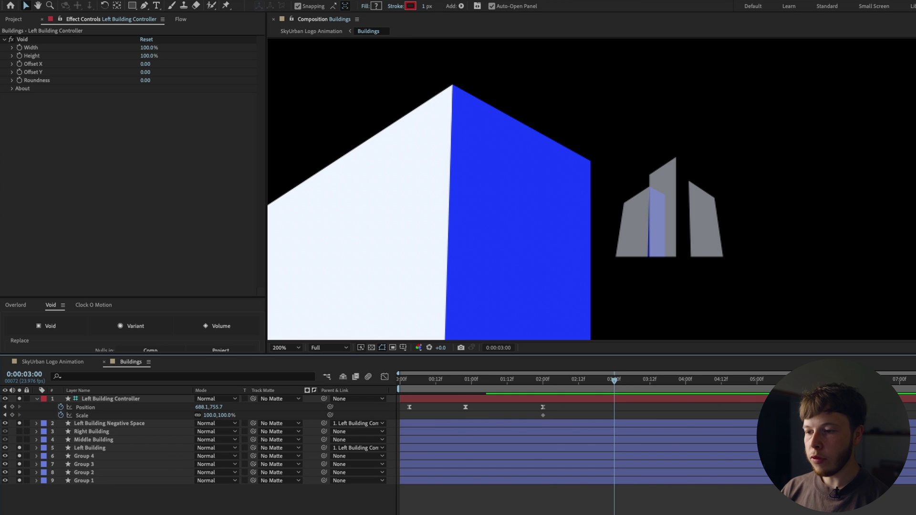
{"action": "left_click", "coordinate": [222, 415]}
{"action": "type", "text": "20"}
{"action": "key", "text": "Return"}
{"action": "key", "text": "comma"}
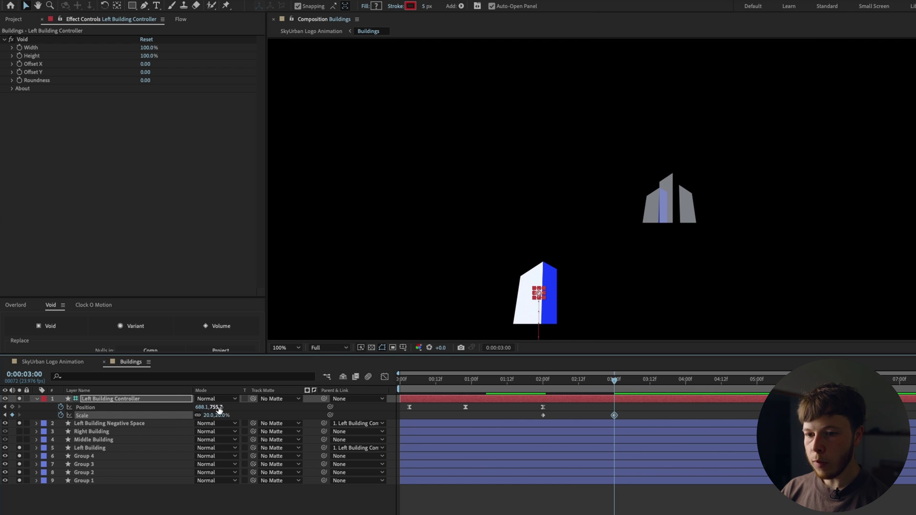
{"action": "left_click_drag", "start_coordinate": [219, 409], "coordinate": [341, 420]}
{"action": "scroll", "coordinate": [688, 188], "scroll_direction": "up", "scroll_amount": 2}
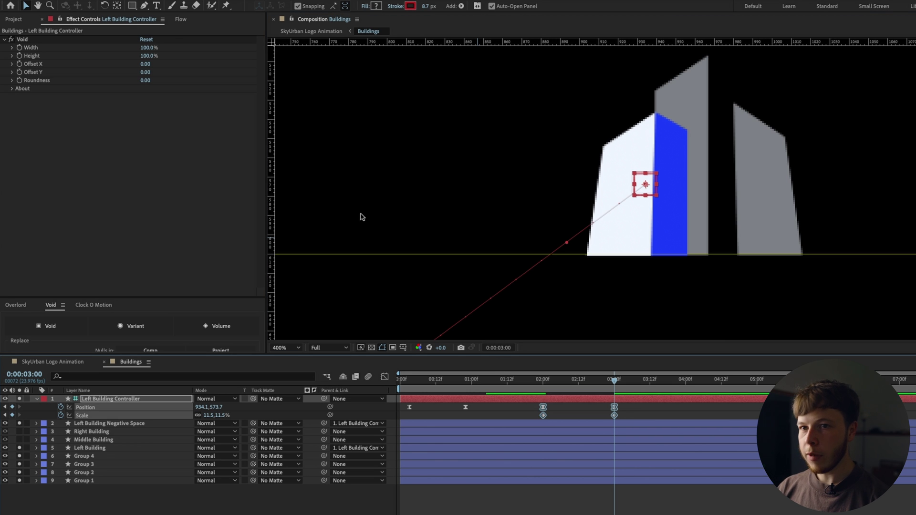
Step: Ease the controller's new Position and Scale keyframes with the Flow curve 0.88, 0.14, 0.12, 0.86, and preview the shrinking move
{"action": "left_click", "coordinate": [181, 20]}
{"action": "left_click", "coordinate": [177, 169]}
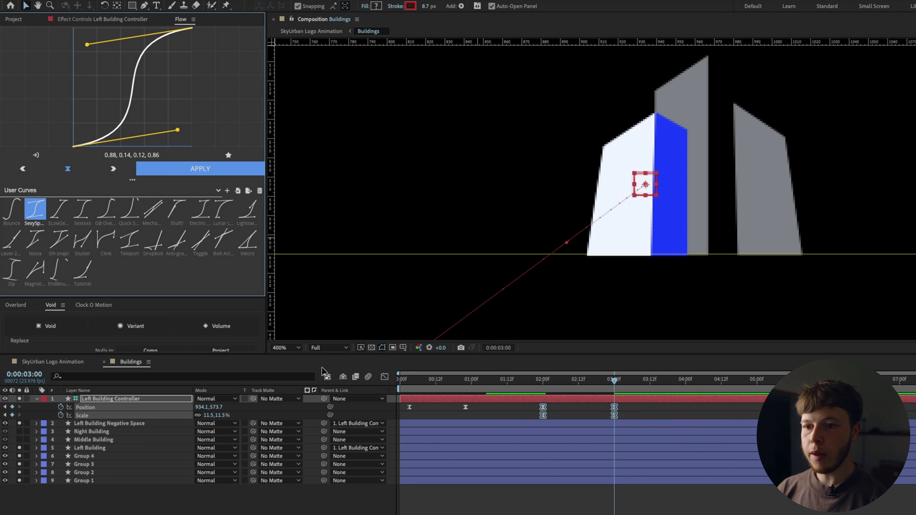
{"action": "left_click", "coordinate": [282, 349]}
{"action": "left_click", "coordinate": [282, 356]}
{"action": "left_click", "coordinate": [486, 305]}
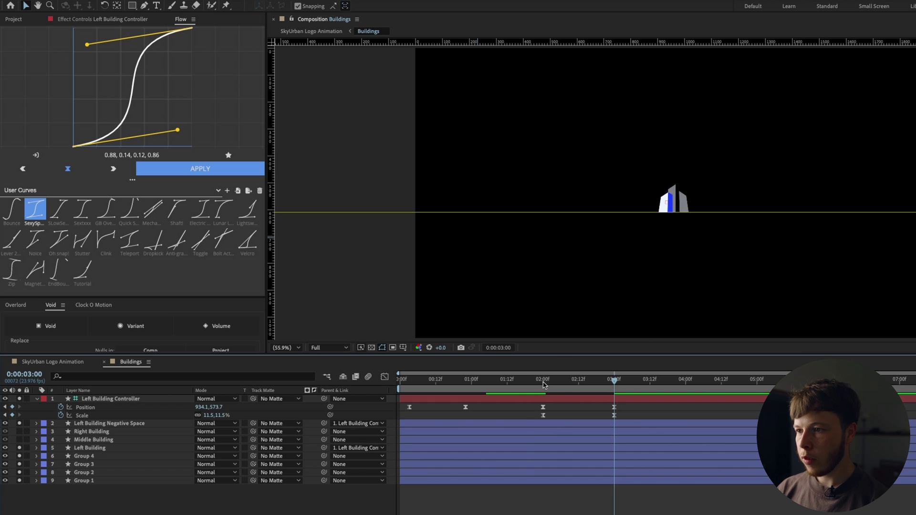
{"action": "left_click", "coordinate": [528, 380]}
{"action": "key", "text": "space"}
{"action": "key", "text": "space"}
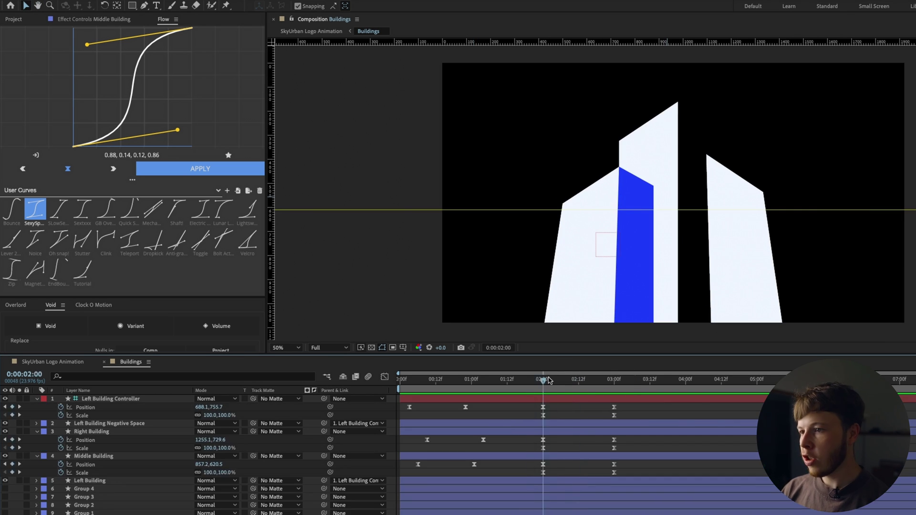
Step: Delay the Right Building's shrinking keyframes to start at 0:00:02:02, offset the Middle Building's by a few frames too, and preview
{"action": "mouse_move", "coordinate": [549, 381]}
{"action": "left_mouse_down"}
{"action": "mouse_move", "coordinate": [409, 381]}
{"action": "mouse_move", "coordinate": [550, 380]}
{"action": "left_mouse_up"}
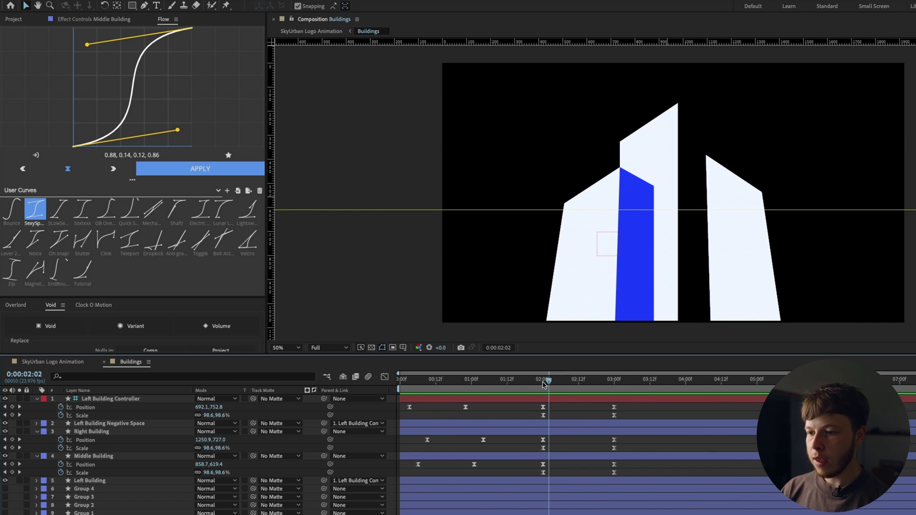
{"action": "left_click_drag", "start_coordinate": [620, 452], "coordinate": [646, 479]}
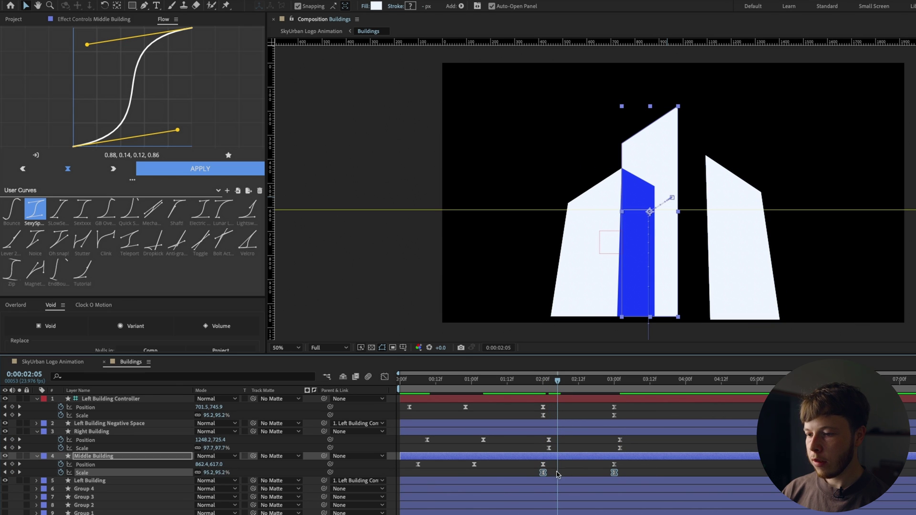
{"action": "left_click_drag", "start_coordinate": [532, 461], "coordinate": [556, 462]}
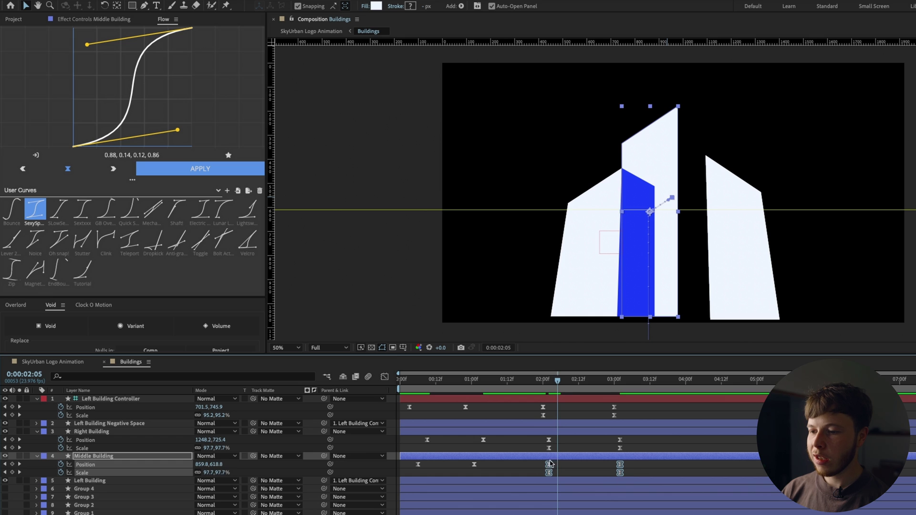
{"action": "left_click_drag", "start_coordinate": [546, 382], "coordinate": [523, 382]}
{"action": "left_click", "coordinate": [517, 420]}
{"action": "key", "text": "space"}
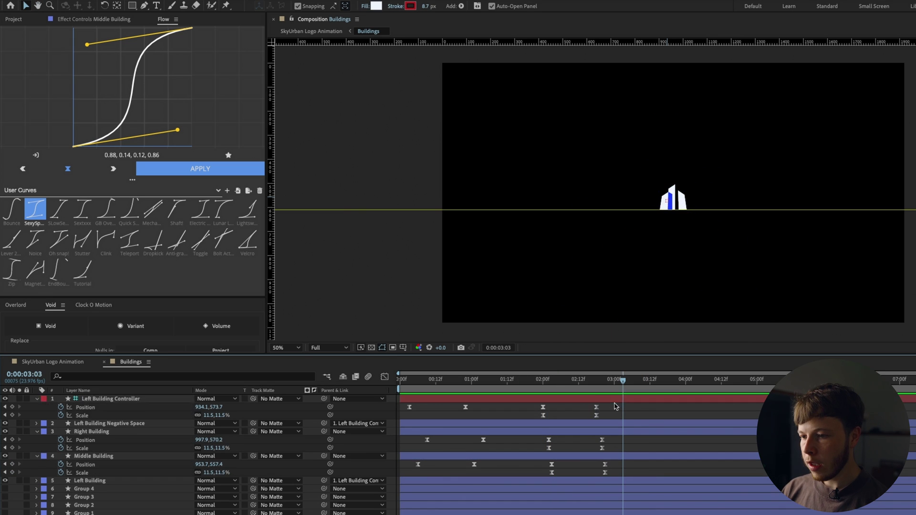
Step: Shift the Left Building Controller's shrinking Position and Scale keyframes to start at 0:00:02:02 and preview the timing
{"action": "left_click_drag", "start_coordinate": [616, 404], "coordinate": [549, 417]}
{"action": "left_click", "coordinate": [543, 381]}
{"action": "key", "text": "space"}
{"action": "key", "text": "space"}
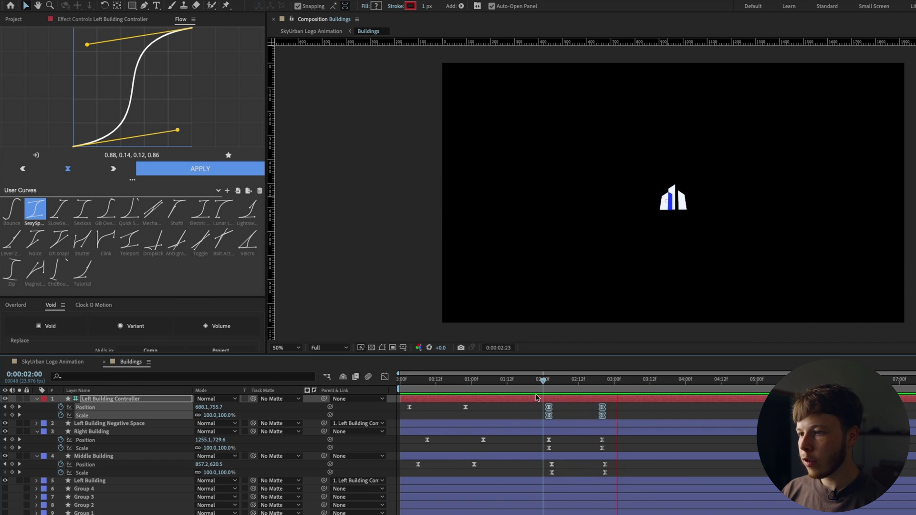
Step: In the SkyUrban Logo Animation composition, hide the Background and move the Cloud layer beneath the Buildings precomp
{"action": "left_click", "coordinate": [62, 364]}
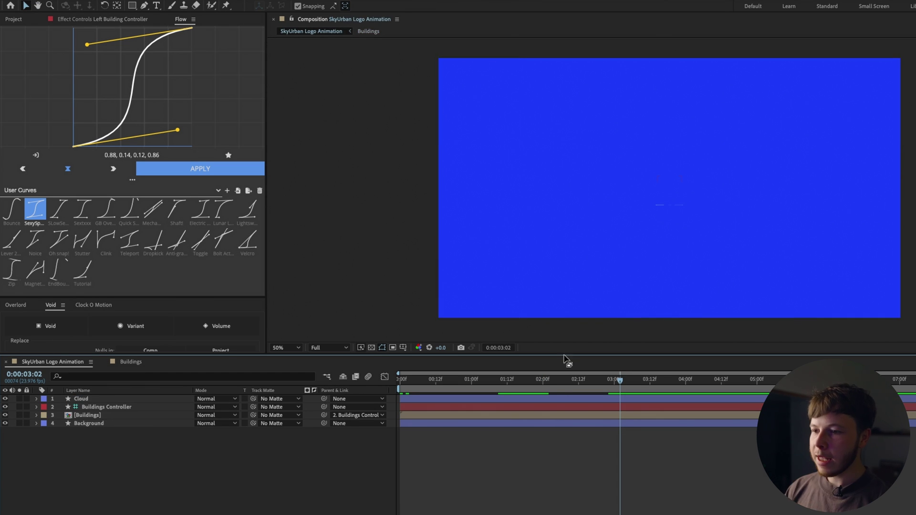
{"action": "left_click", "coordinate": [5, 423]}
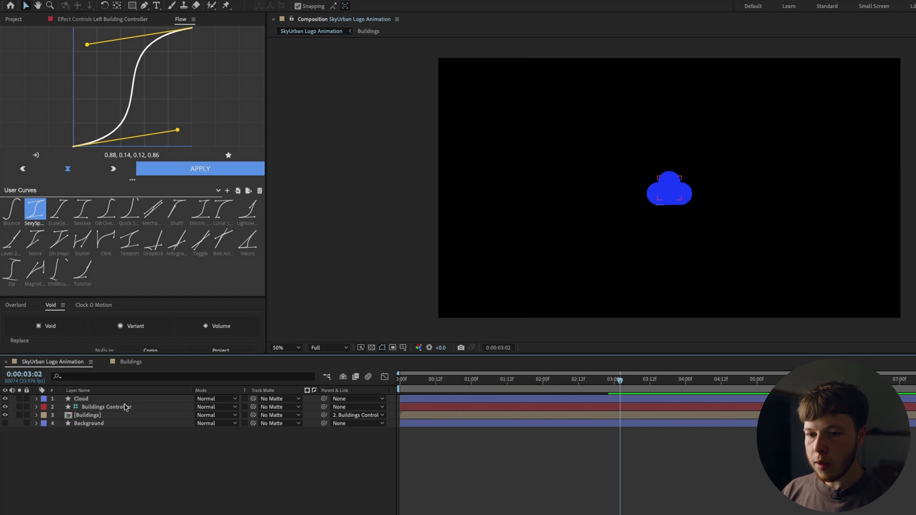
{"action": "left_click_drag", "start_coordinate": [79, 399], "coordinate": [306, 413]}
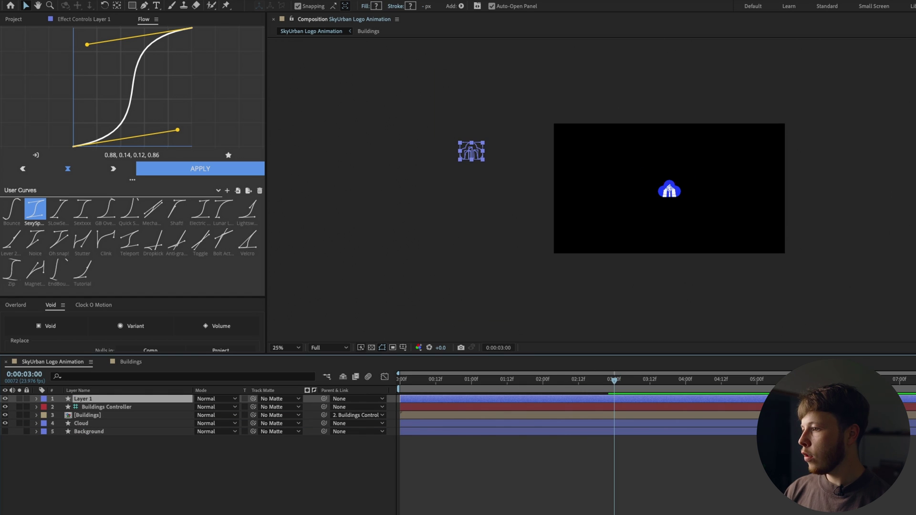
Step: Centre the newly imported reference logo, Layer 1, in the composition over the cloud
{"action": "key", "text": "ctrl+alt+Home"}
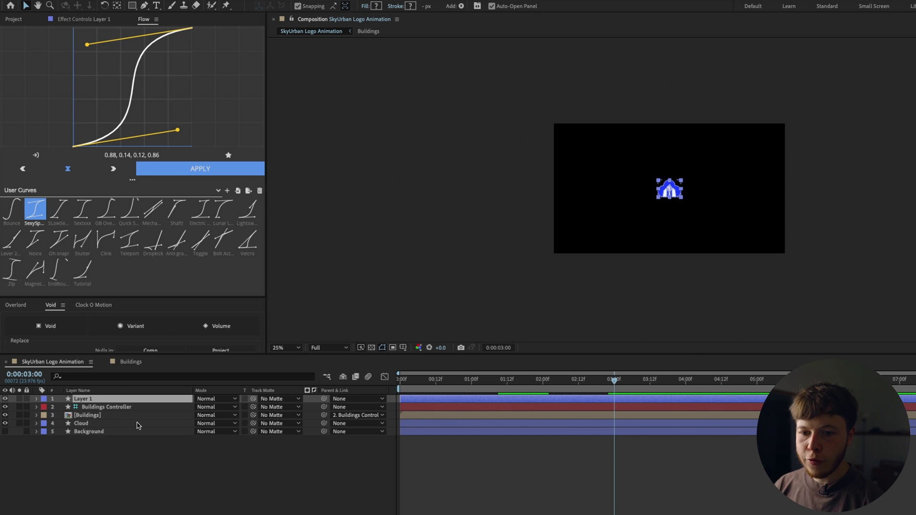
Step: Scale the reference Layer 1 to 884% and place it beneath the Buildings precomp, aligned with the full-size buildings
{"action": "key", "text": "s"}
{"action": "left_click_drag", "start_coordinate": [206, 411], "coordinate": [160, 435]}
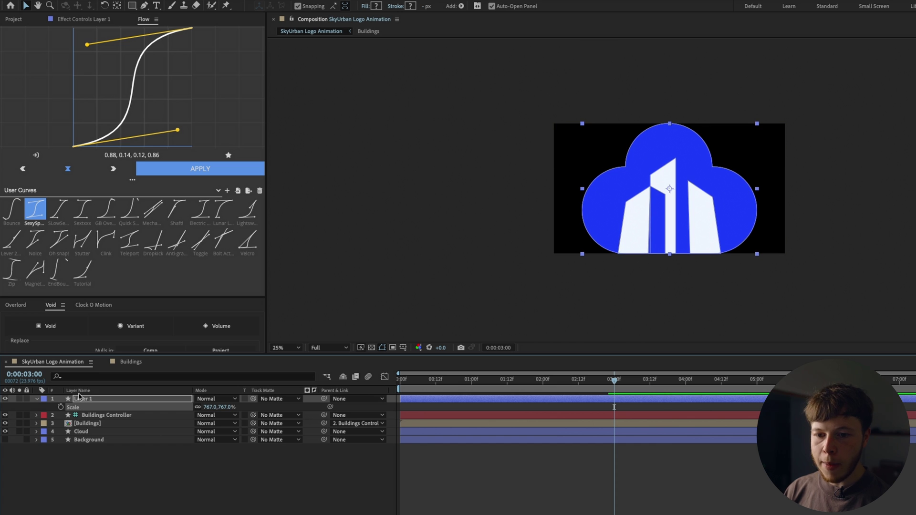
{"action": "left_click_drag", "start_coordinate": [79, 396], "coordinate": [76, 428]}
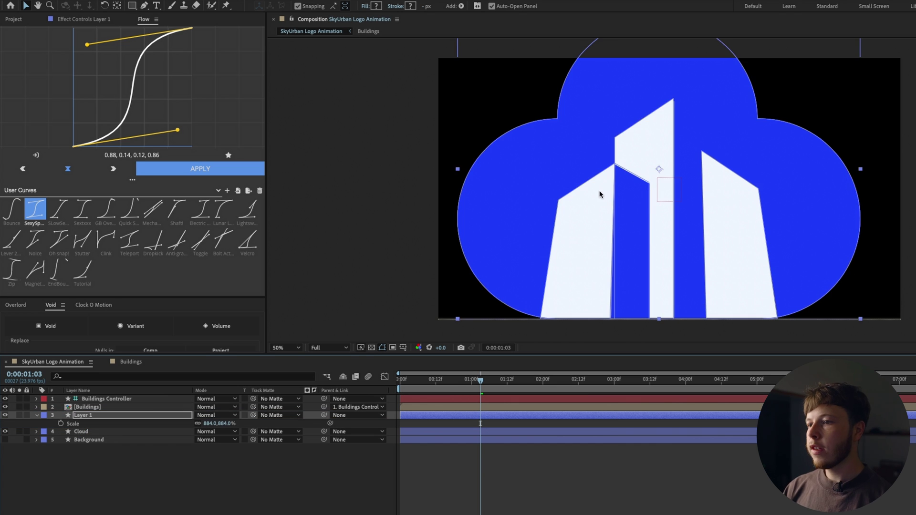
{"action": "scroll", "coordinate": [658, 171], "scroll_direction": "down", "scroll_amount": 4}
{"action": "scroll", "coordinate": [655, 185], "scroll_direction": "up", "scroll_amount": 2}
{"action": "left_click", "coordinate": [572, 507]}
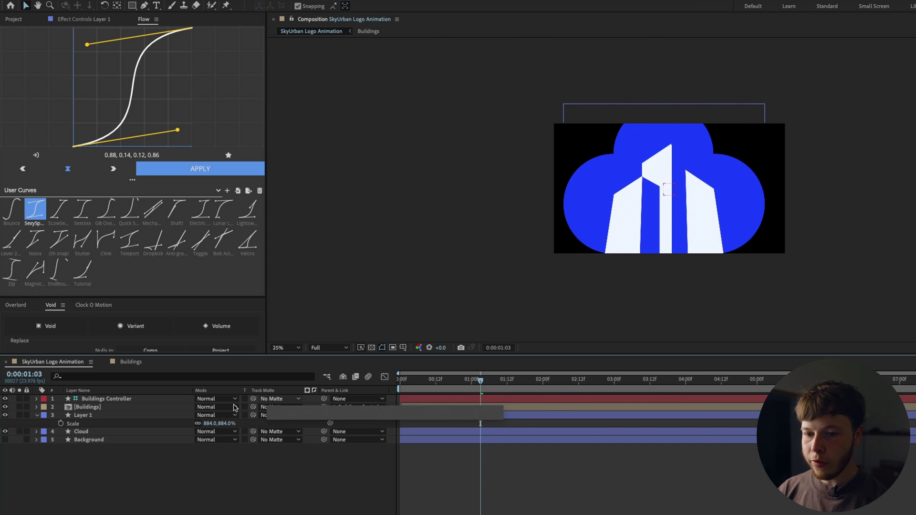
Step: Match the Cloud layer to the enlarged reference by setting its Scale to 884% and its Position to 960, 464
{"action": "left_click", "coordinate": [76, 432]}
{"action": "key", "text": "s"}
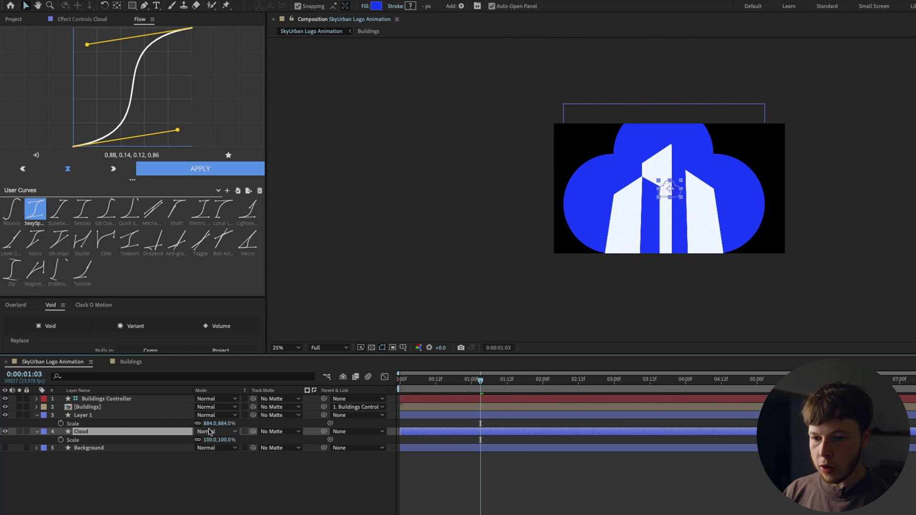
{"action": "left_click", "coordinate": [210, 424]}
{"action": "key", "text": "Return"}
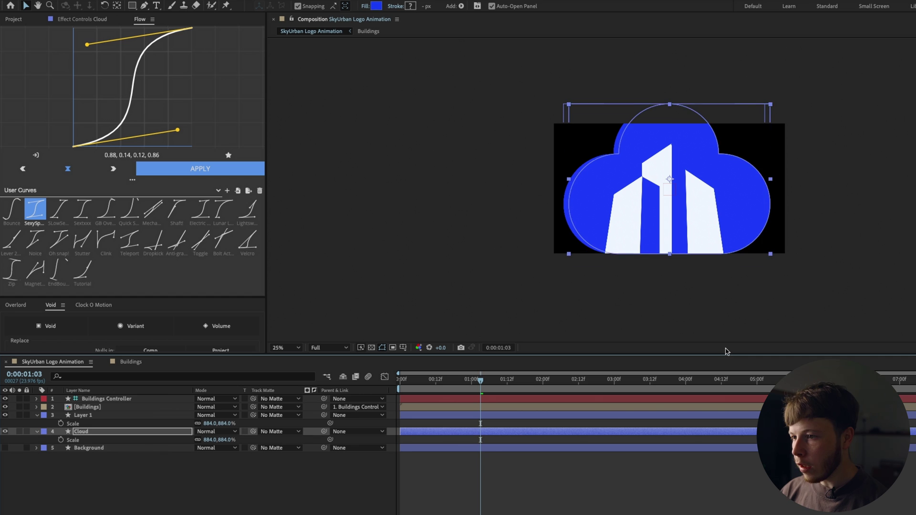
{"action": "key", "text": "period"}
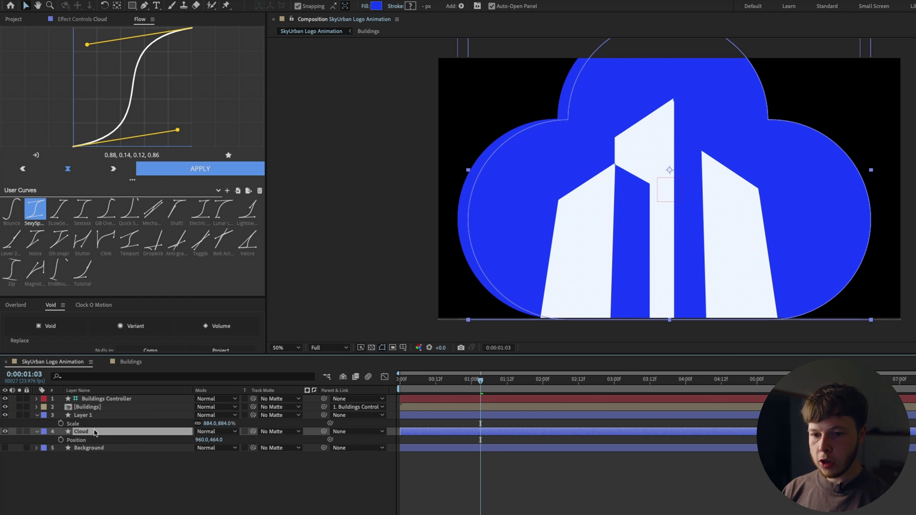
Step: Add starting Position and Scale keyframes to the Cloud layer at 0:00:02:00
{"action": "key", "text": "shift+s"}
{"action": "left_click", "coordinate": [552, 392]}
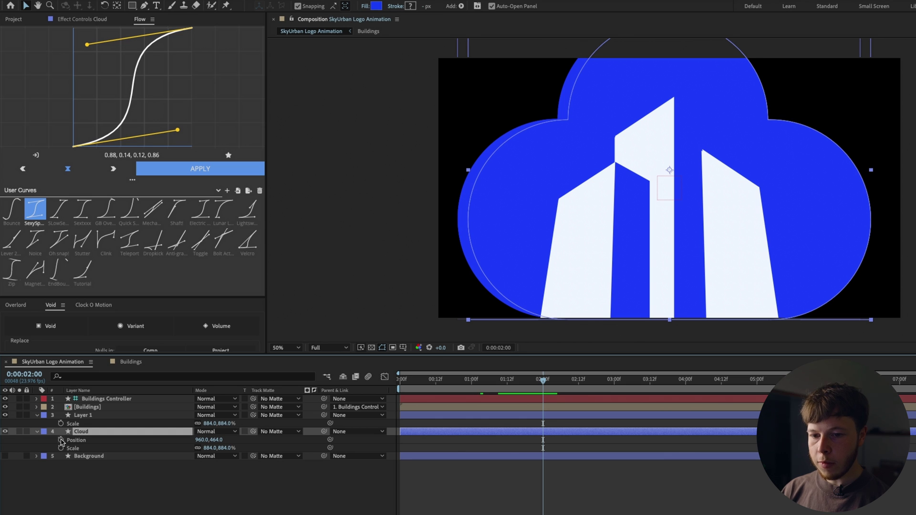
{"action": "left_click_drag", "start_coordinate": [61, 440], "coordinate": [61, 448]}
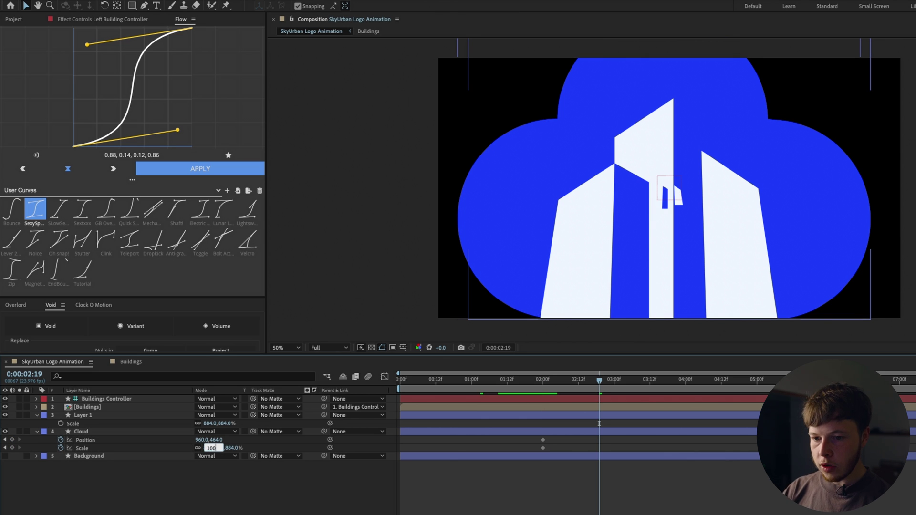
Step: At 0:00:02:19, set the Cloud's Scale to 100% and Position to 960, 540, and ease the keyframes with the 0.88, 0.14, 0.12, 0.86 curve
{"action": "type", "text": "100"}
{"action": "key", "text": "Return"}
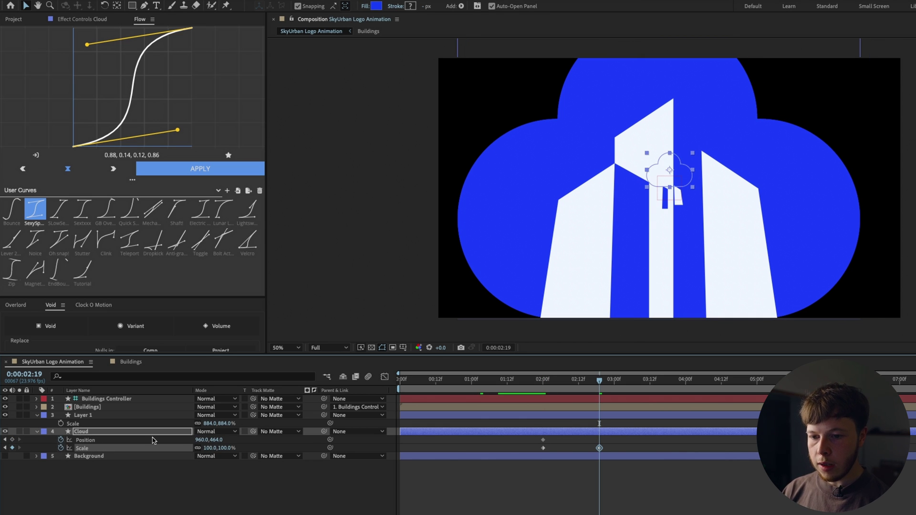
{"action": "left_click", "coordinate": [216, 440]}
{"action": "type", "text": "640"}
{"action": "key", "text": "Return"}
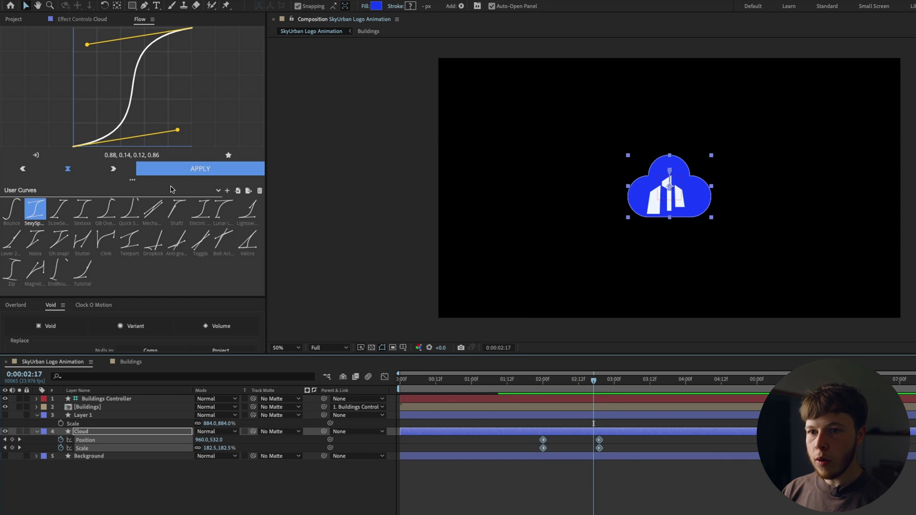
{"action": "left_click", "coordinate": [181, 173]}
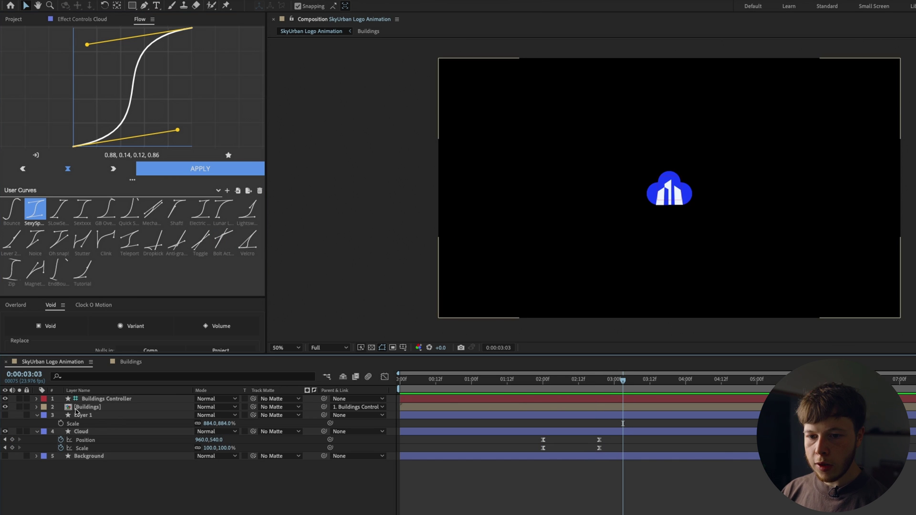
Step: Delete the reference Layer 1, make the Buildings precomp preserve underlying transparency, and scrub through the shrink
{"action": "left_click", "coordinate": [77, 412]}
{"action": "key", "text": "Delete"}
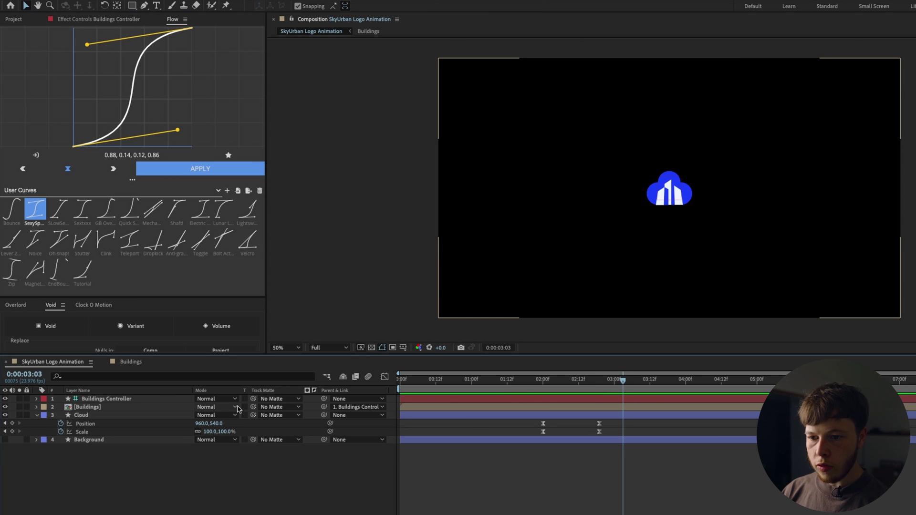
{"action": "mouse_move", "coordinate": [603, 380]}
{"action": "left_mouse_down"}
{"action": "mouse_move", "coordinate": [529, 380]}
{"action": "mouse_move", "coordinate": [615, 381]}
{"action": "left_mouse_up"}
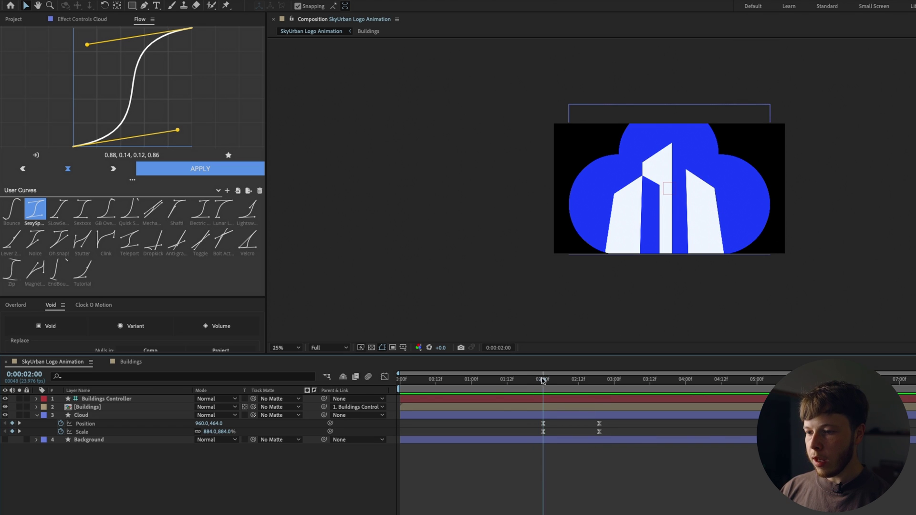
Step: Add a 2113% Scale keyframe to the Cloud at 0:00:01:17 and increase the shrinking speed at its 0:00:02:00 keyframe in the speed graph
{"action": "left_click", "coordinate": [501, 415]}
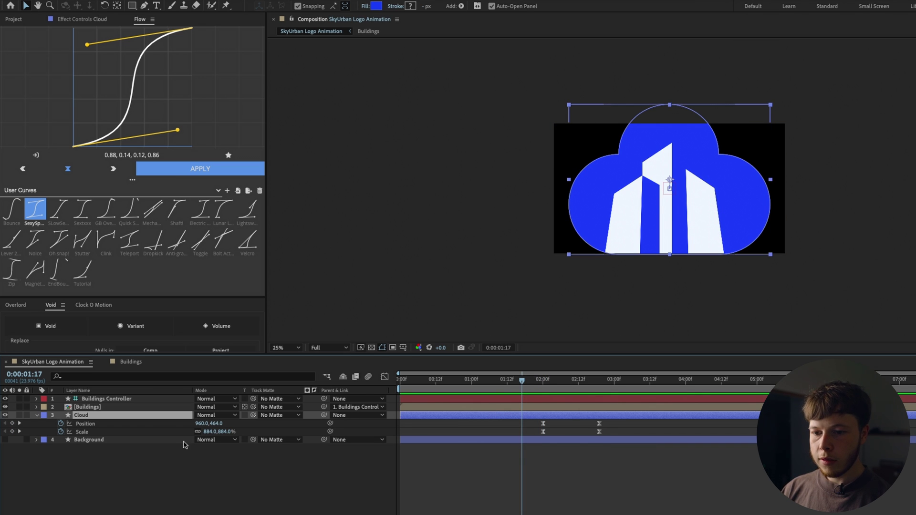
{"action": "left_click_drag", "start_coordinate": [214, 434], "coordinate": [291, 434]}
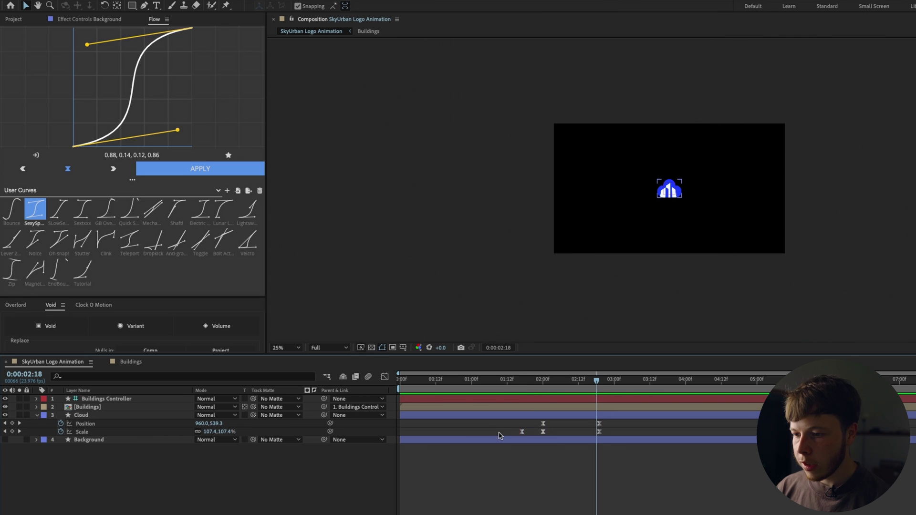
{"action": "left_click_drag", "start_coordinate": [499, 435], "coordinate": [613, 430]}
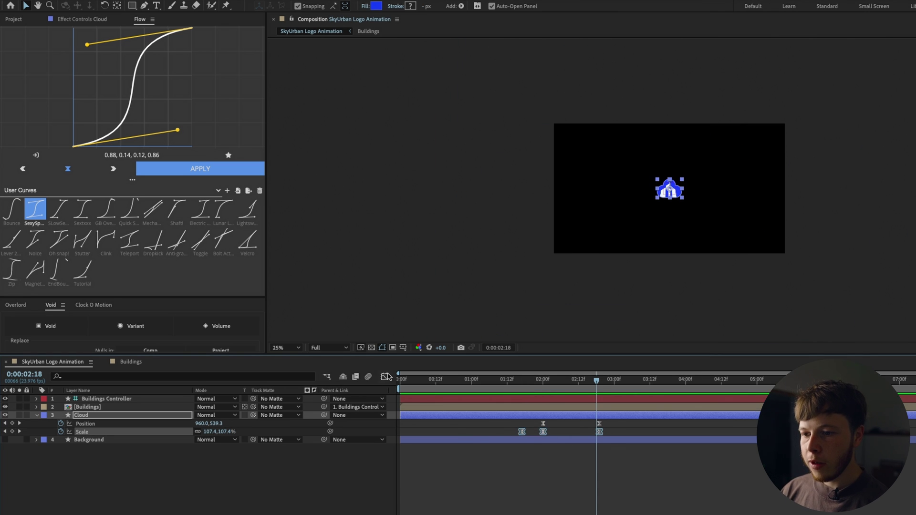
{"action": "left_click", "coordinate": [385, 378]}
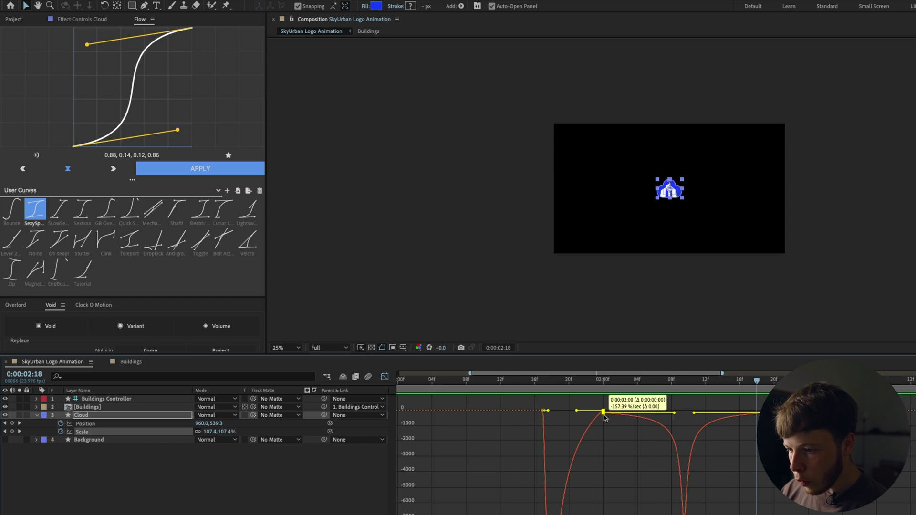
{"action": "left_click_drag", "start_coordinate": [604, 413], "coordinate": [604, 427]}
{"action": "left_click", "coordinate": [542, 391]}
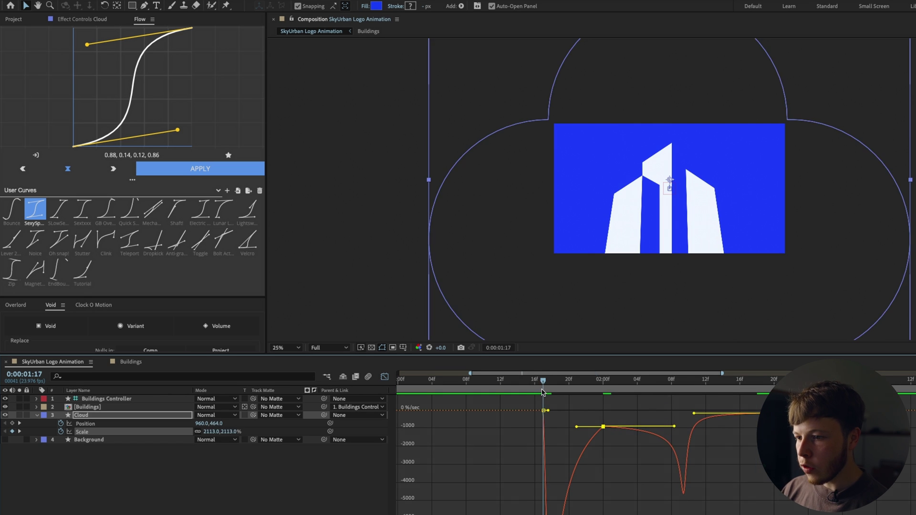
{"action": "left_click_drag", "start_coordinate": [543, 393], "coordinate": [561, 389]}
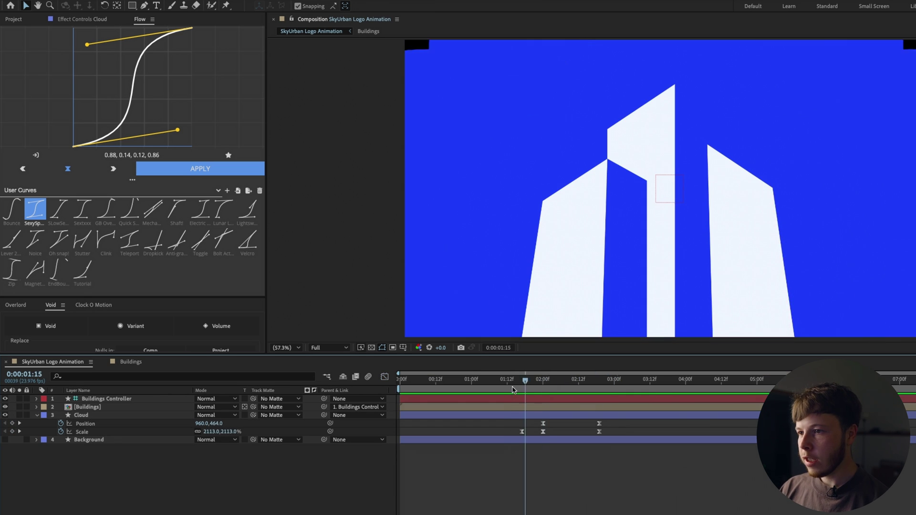
Step: Retime the Cloud's middle Position and Scale keyframes to 0:00:02:02 and the final ones to 0:00:02:22, previewing the motion
{"action": "left_click_drag", "start_coordinate": [526, 390], "coordinate": [564, 389]}
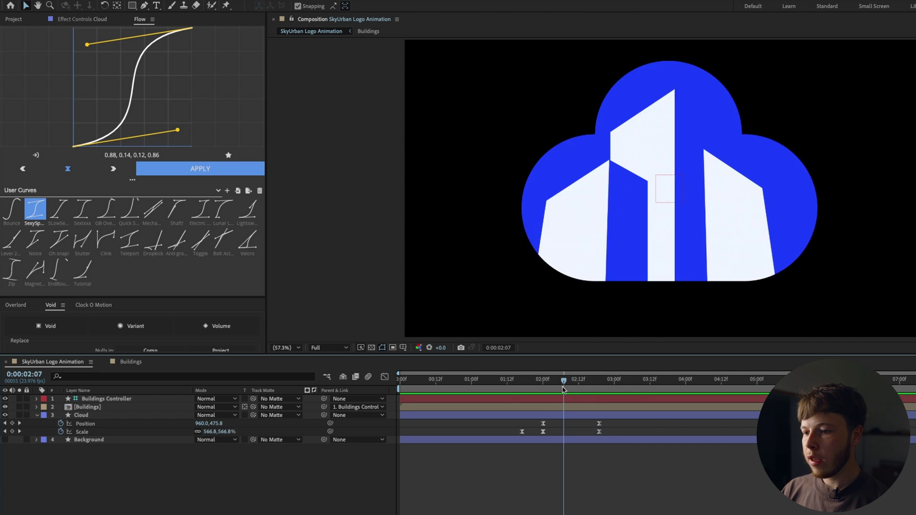
{"action": "left_click_drag", "start_coordinate": [600, 435], "coordinate": [611, 435]}
{"action": "left_click_drag", "start_coordinate": [612, 436], "coordinate": [615, 436]}
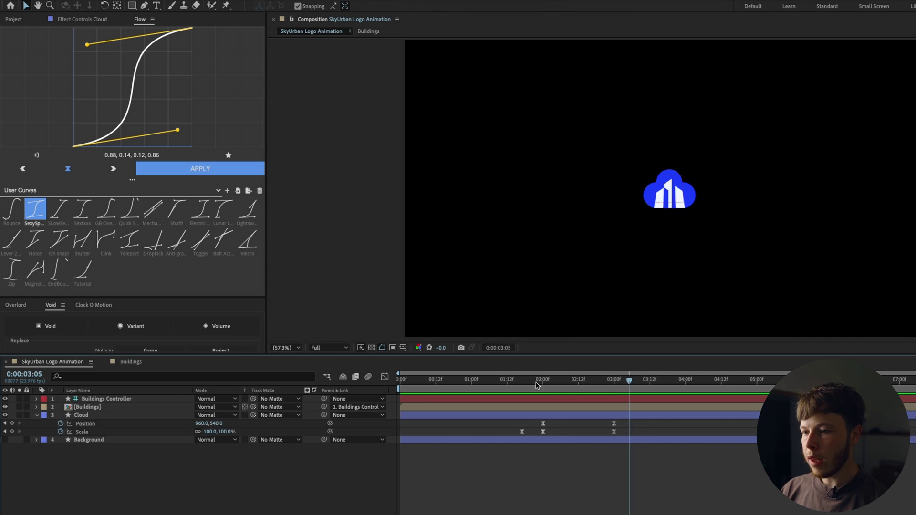
{"action": "left_click_drag", "start_coordinate": [629, 388], "coordinate": [499, 389]}
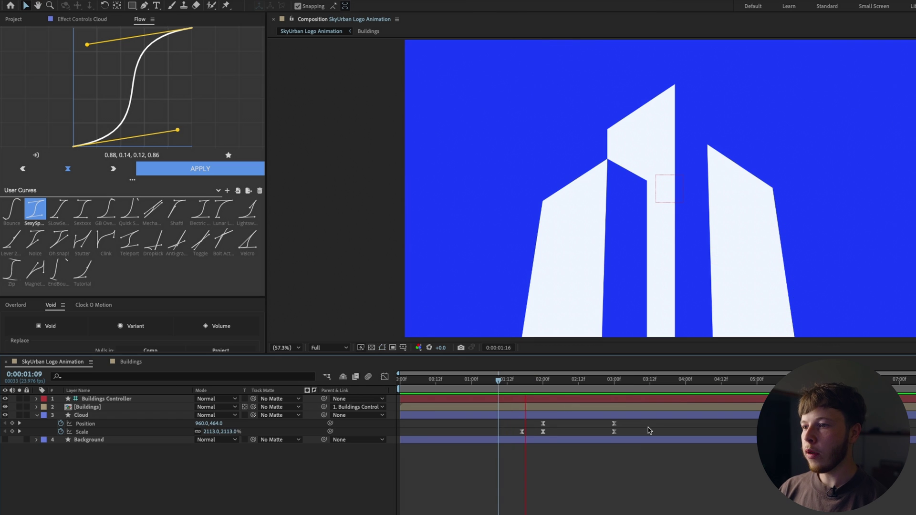
{"action": "key", "text": "space"}
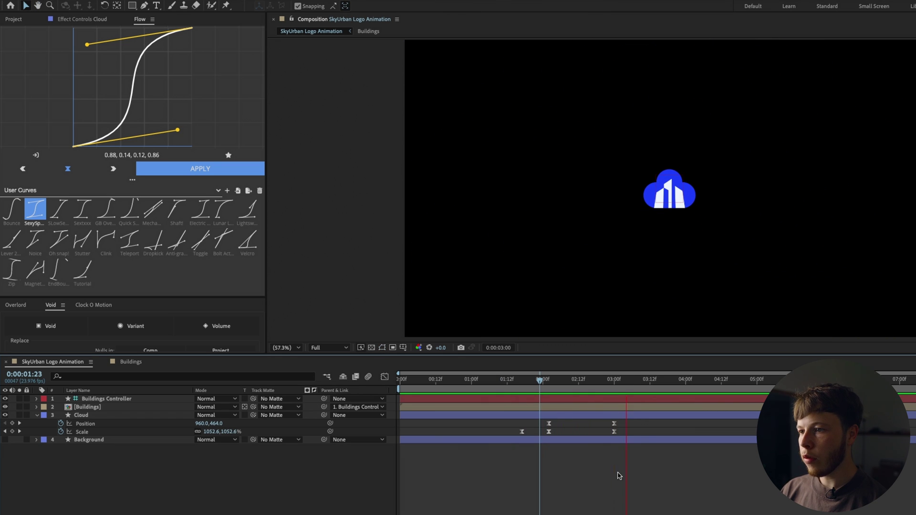
{"action": "key", "text": "space"}
{"action": "left_click_drag", "start_coordinate": [621, 421], "coordinate": [611, 434]}
{"action": "left_click_drag", "start_coordinate": [614, 423], "coordinate": [608, 426]}
{"action": "left_click", "coordinate": [620, 254]}
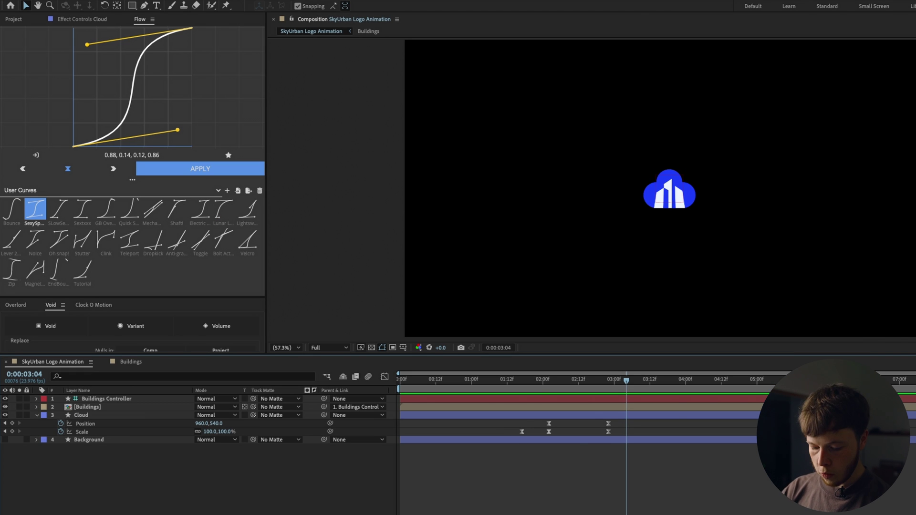
Step: Create a 1920 x 1080 off-white solid and move it to the very bottom of the layer stack
{"action": "key", "text": "ctrl+y"}
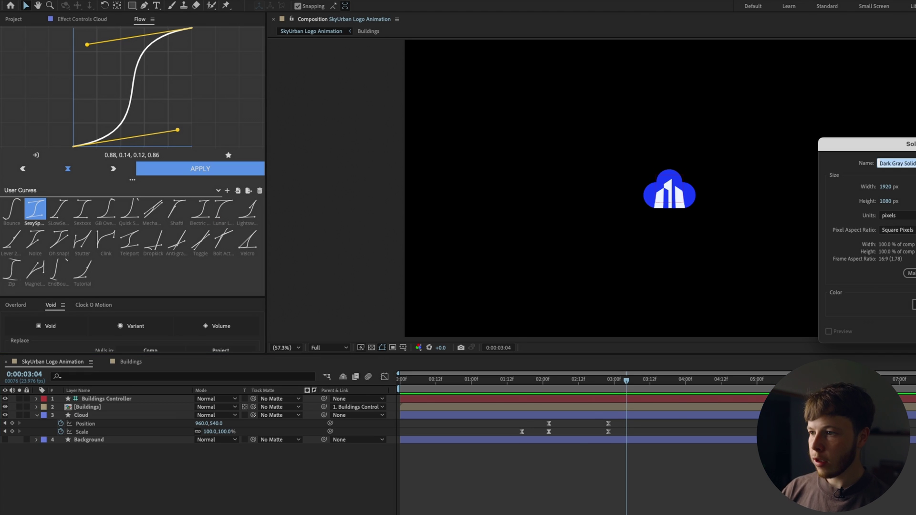
{"action": "left_click", "coordinate": [915, 304]}
{"action": "left_click_drag", "start_coordinate": [668, 420], "coordinate": [592, 398]}
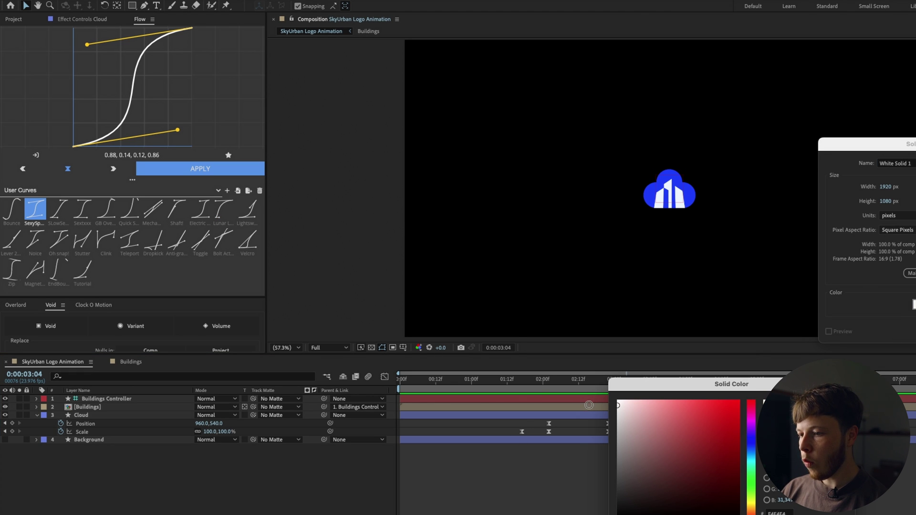
{"action": "key", "text": "Return"}
{"action": "key", "text": "Return"}
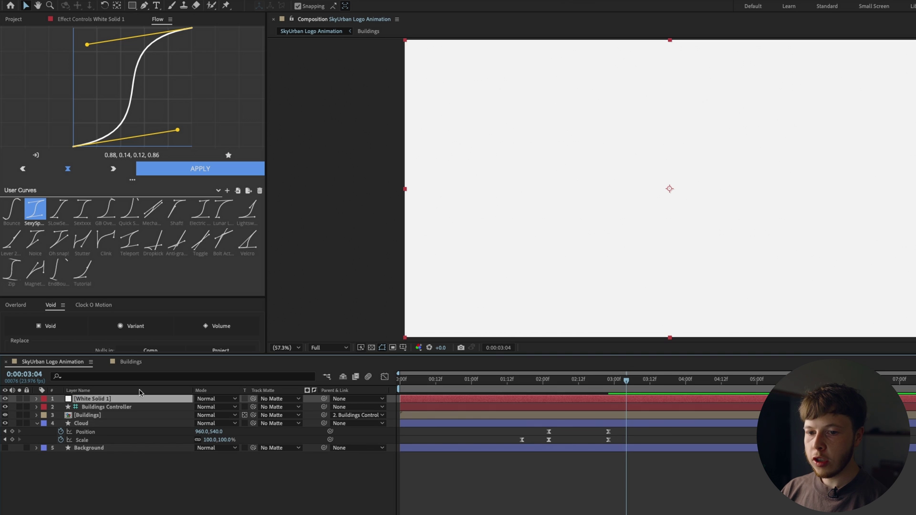
{"action": "left_click_drag", "start_coordinate": [109, 398], "coordinate": [87, 494]}
Step: Recolour the Right, Middle and Left Building fills in the Buildings precomp to match the white solid's colour
{"action": "key", "text": "super+shift+y"}
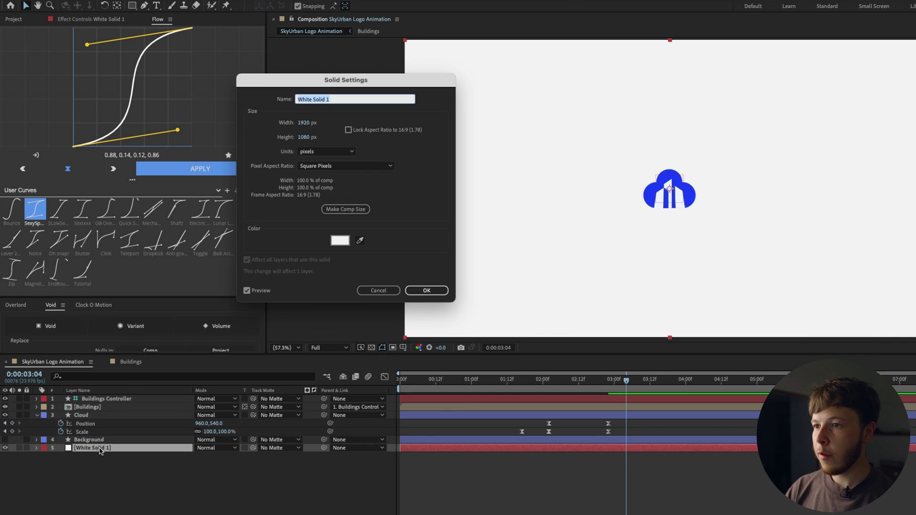
{"action": "left_click", "coordinate": [340, 240]}
{"action": "key", "text": "Escape"}
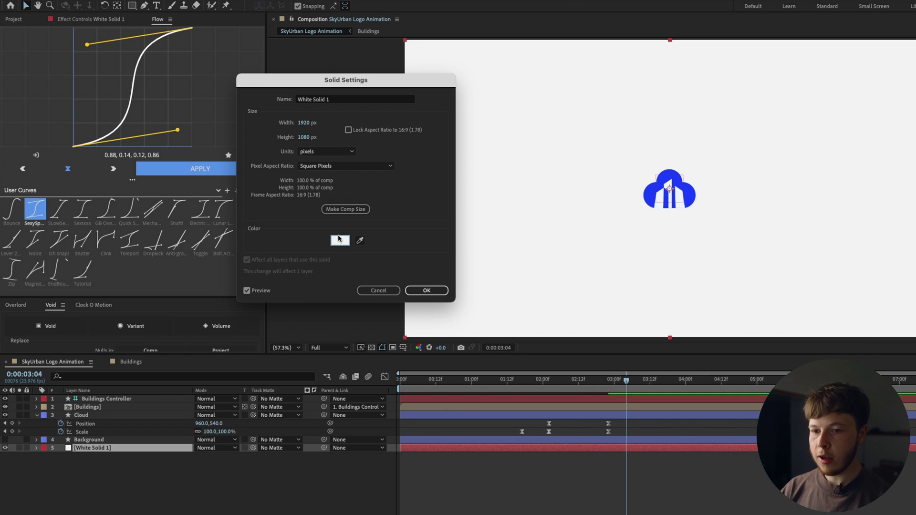
{"action": "left_click", "coordinate": [418, 290]}
{"action": "double_click", "coordinate": [114, 406]}
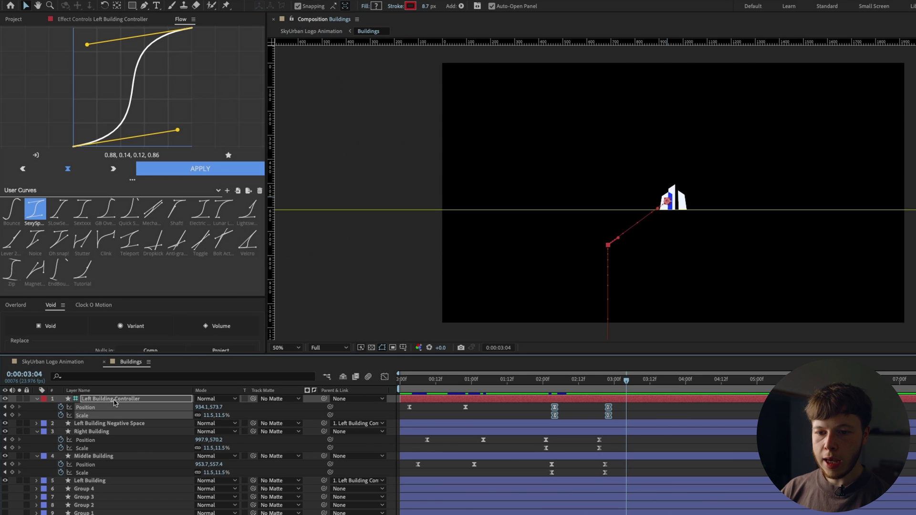
{"action": "left_click", "coordinate": [105, 425]}
{"action": "left_click", "coordinate": [98, 482], "text": "shift"}
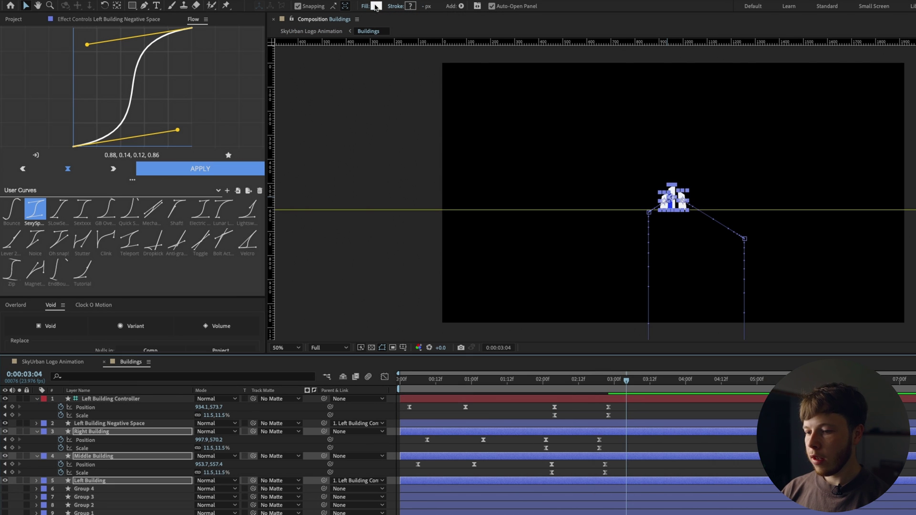
{"action": "key", "text": "F2"}
Step: Return to the SkyUrban Logo Animation composition and preview the cloud transition from 0:00:01:12
{"action": "left_click", "coordinate": [52, 362]}
{"action": "left_click_drag", "start_coordinate": [539, 381], "coordinate": [507, 381]}
{"action": "key", "text": "space"}
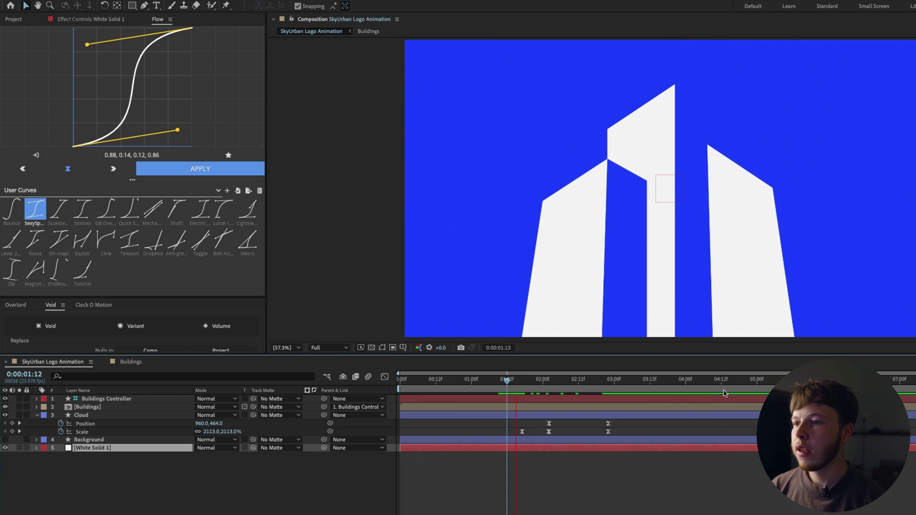
{"action": "key", "text": "space"}
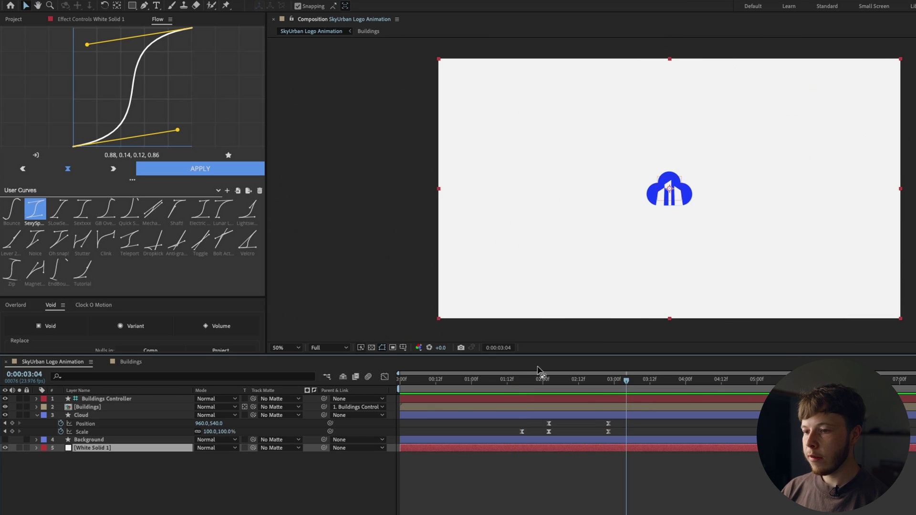
Step: Delete the hidden Background layer from the SkyUrban Logo Animation composition
{"action": "left_click", "coordinate": [526, 380]}
{"action": "left_click", "coordinate": [98, 490]}
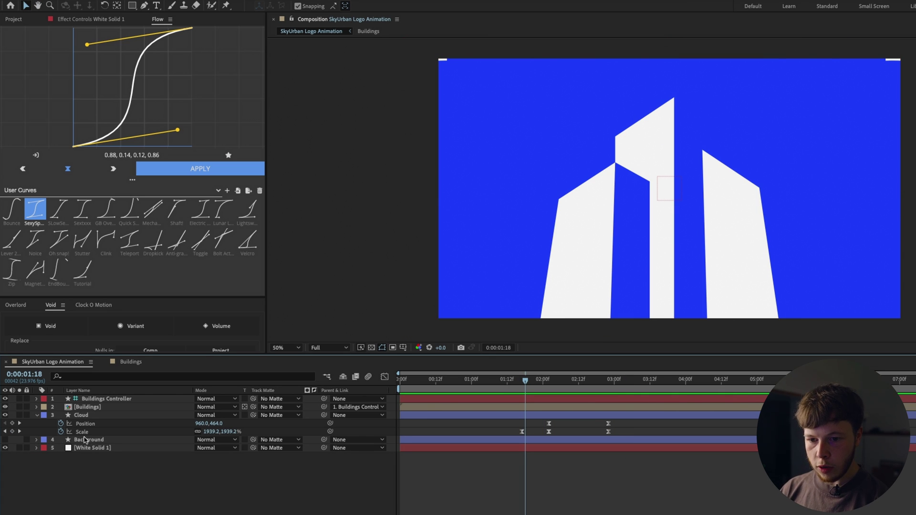
{"action": "left_click", "coordinate": [84, 440]}
{"action": "key", "text": "Delete"}
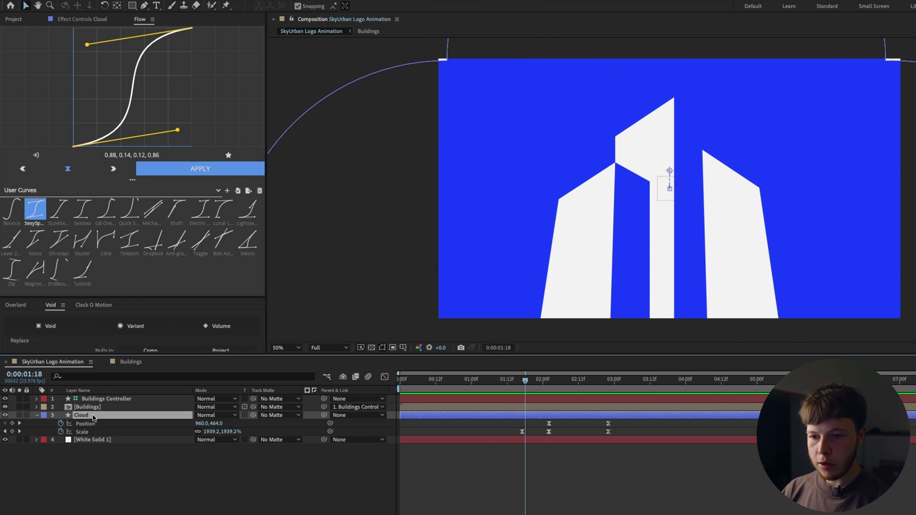
Step: Set the Cloud layer as the track matte of the Buildings precomp
{"action": "left_click", "coordinate": [90, 417]}
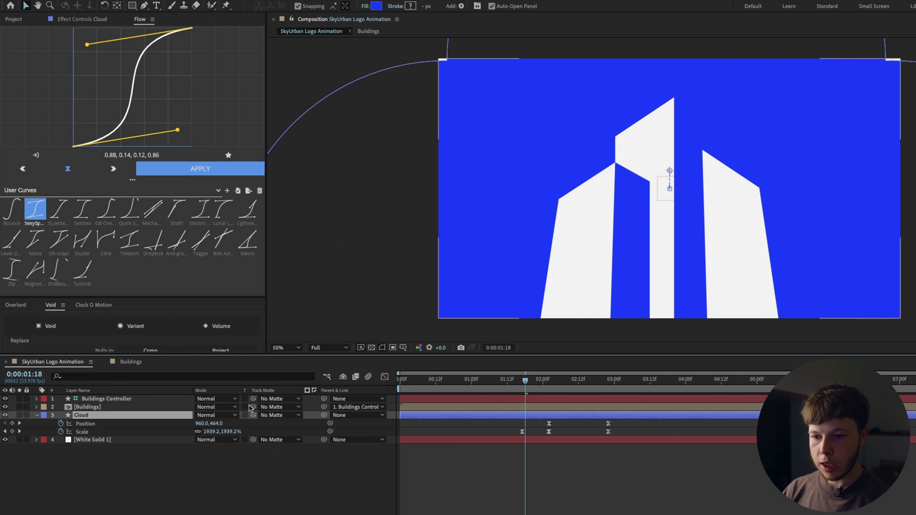
{"action": "left_click_drag", "start_coordinate": [254, 408], "coordinate": [93, 416]}
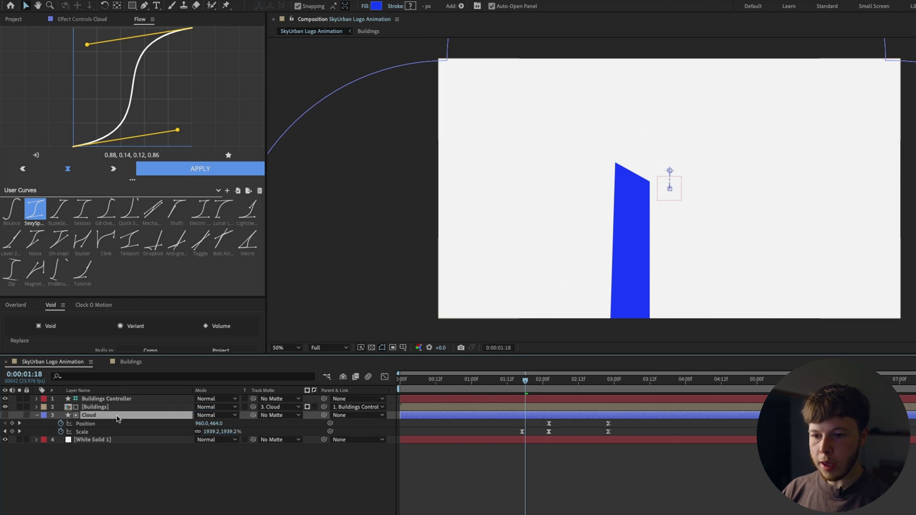
Step: Inspect the matted logo at 0:00:03:10 and preview the transition of the cloud and buildings into the logo
{"action": "right_click", "coordinate": [693, 195]}
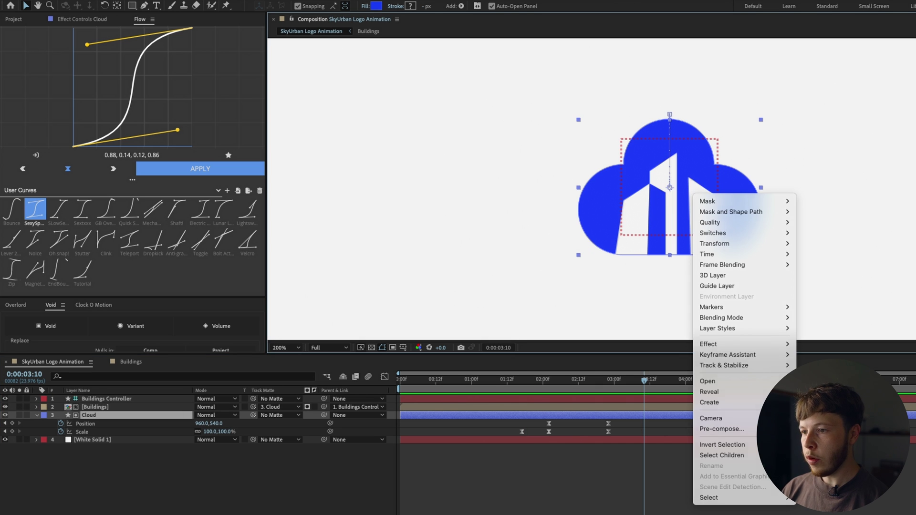
{"action": "left_click", "coordinate": [703, 185]}
{"action": "key", "text": "comma"}
{"action": "key", "text": "comma"}
{"action": "left_click", "coordinate": [616, 467]}
{"action": "key", "text": "comma"}
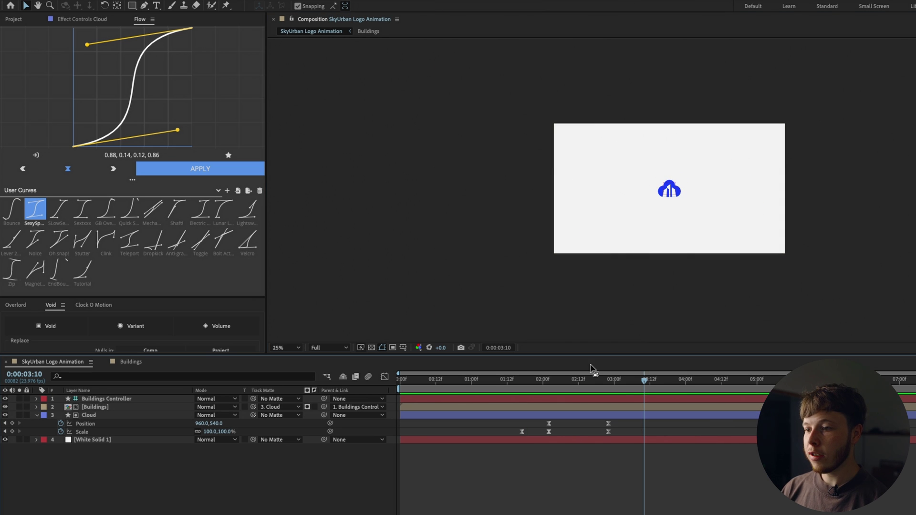
{"action": "left_click_drag", "start_coordinate": [567, 384], "coordinate": [532, 384]}
{"action": "key", "text": "space"}
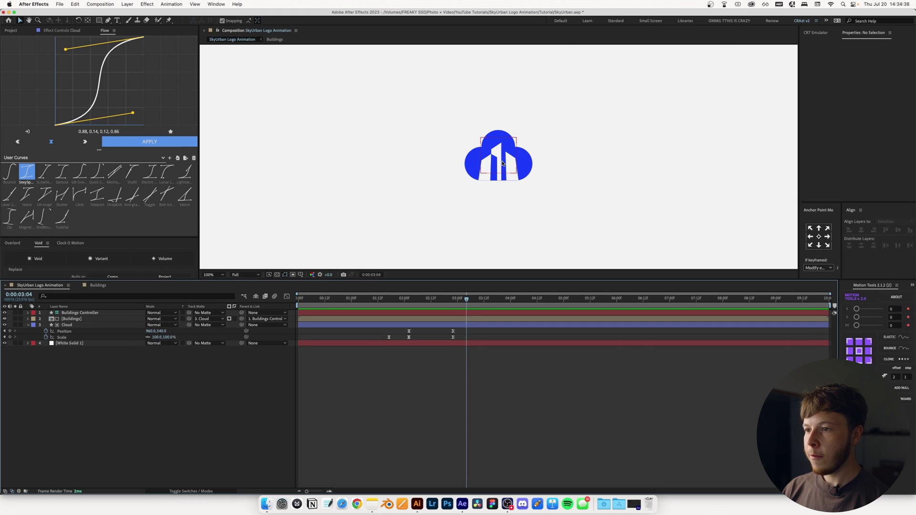
Step: Create a Void controller named LogoMark Controller as the parent of the Cloud and Buildings Controller layers
{"action": "left_click", "coordinate": [90, 414]}
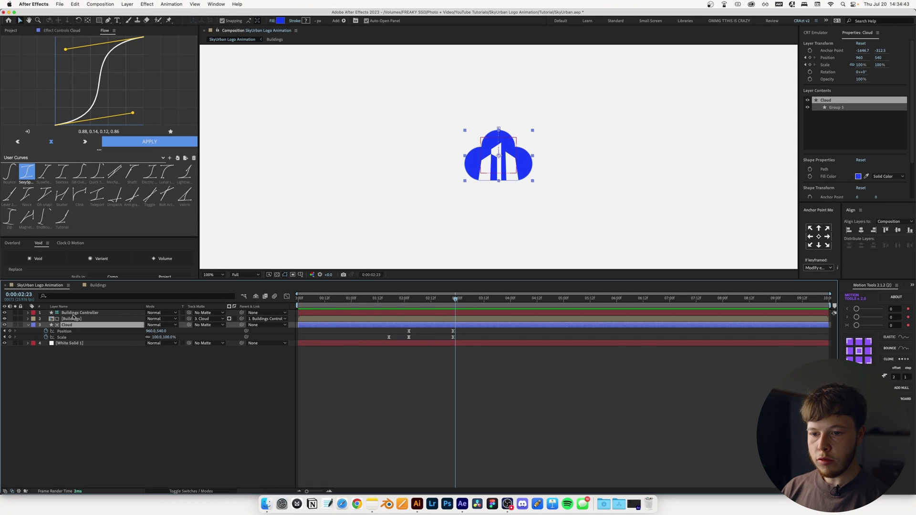
{"action": "left_click", "coordinate": [93, 400]}
{"action": "left_click", "coordinate": [64, 325]}
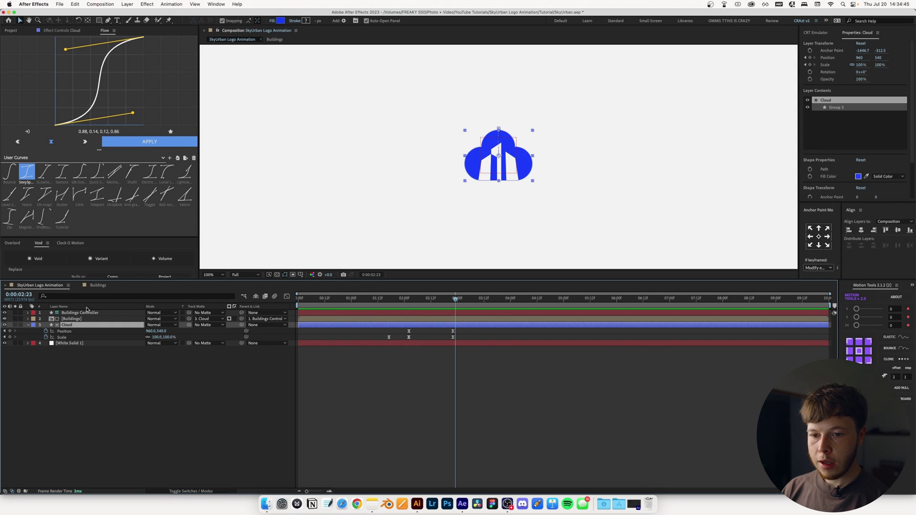
{"action": "left_click", "coordinate": [81, 313], "text": "super"}
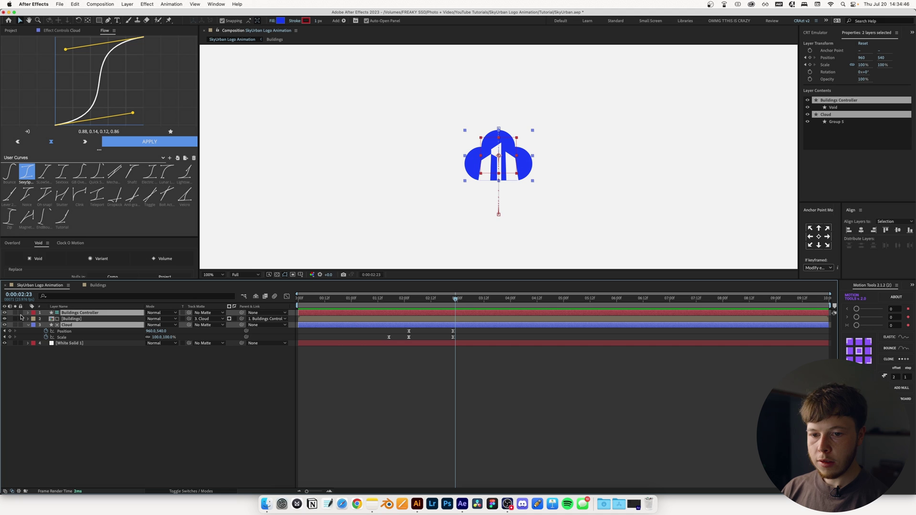
{"action": "left_click", "coordinate": [38, 260]}
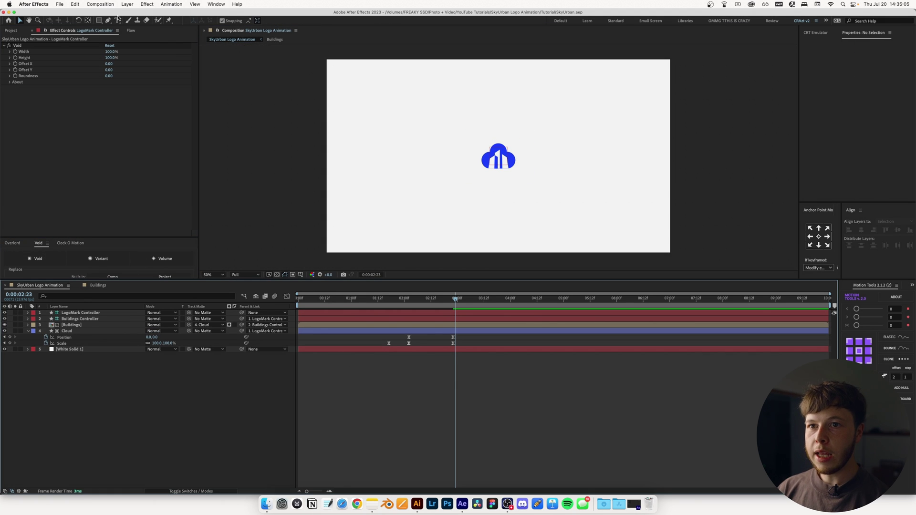
Step: Add the text "SkyUrban" below the logo mark in Poppins SemiBold and centre it horizontally in the composition
{"action": "left_click", "coordinate": [116, 20]}
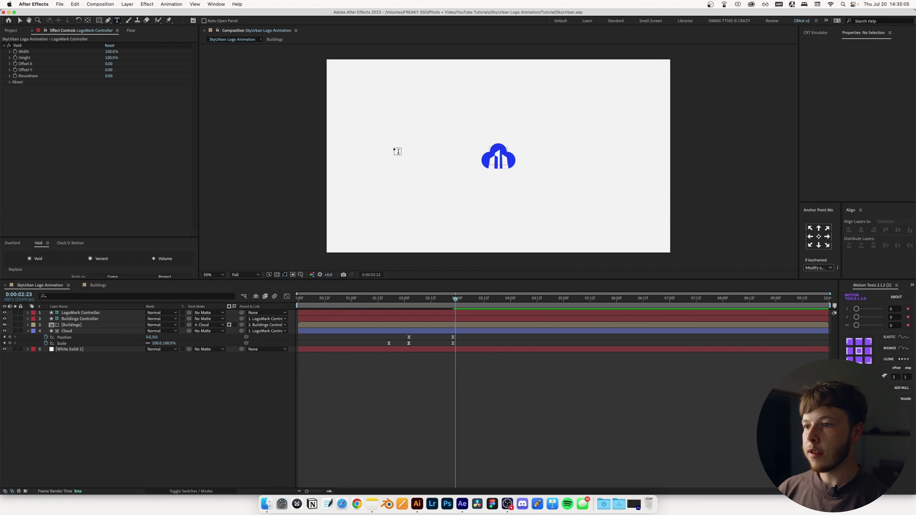
{"action": "left_click", "coordinate": [463, 207]}
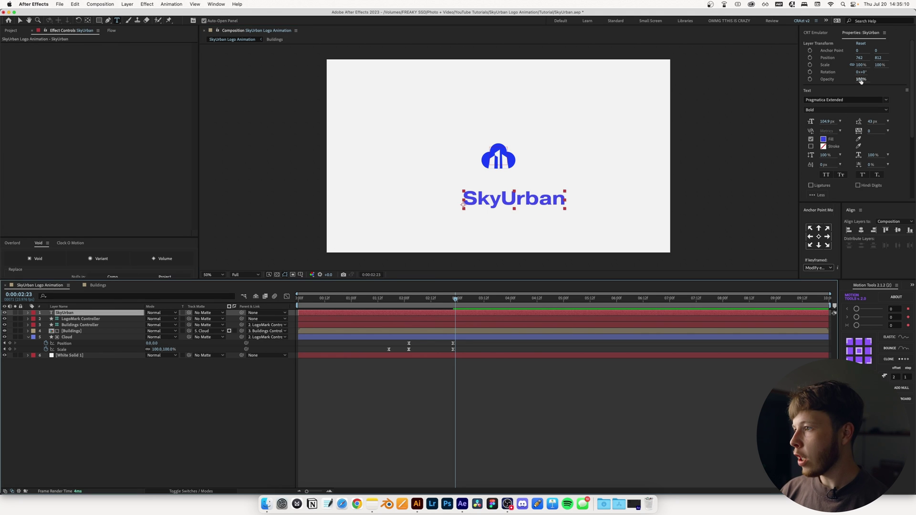
{"action": "left_click", "coordinate": [839, 100]}
{"action": "type", "text": "popp"}
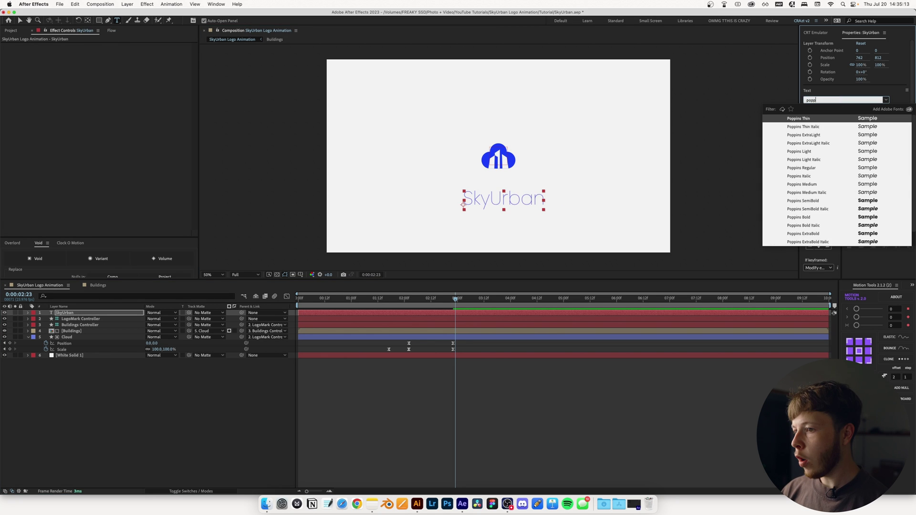
{"action": "left_click", "coordinate": [852, 202]}
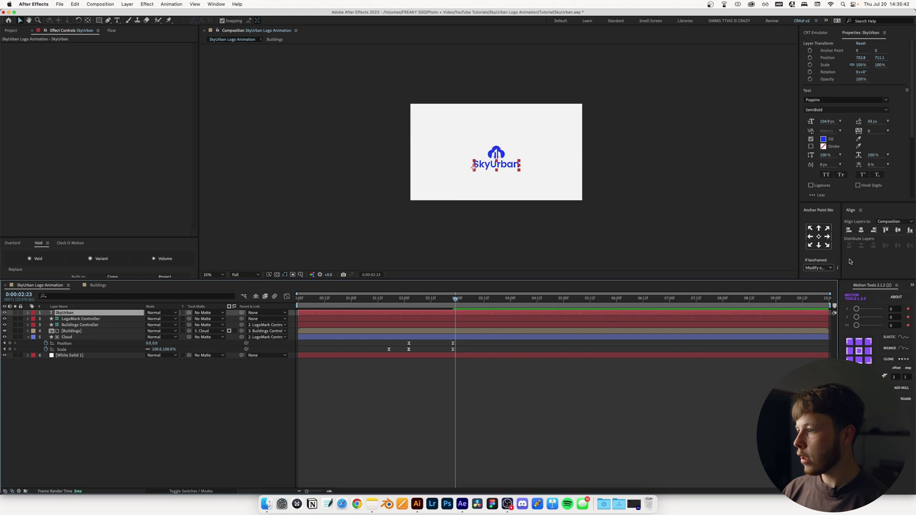
{"action": "left_click", "coordinate": [862, 231]}
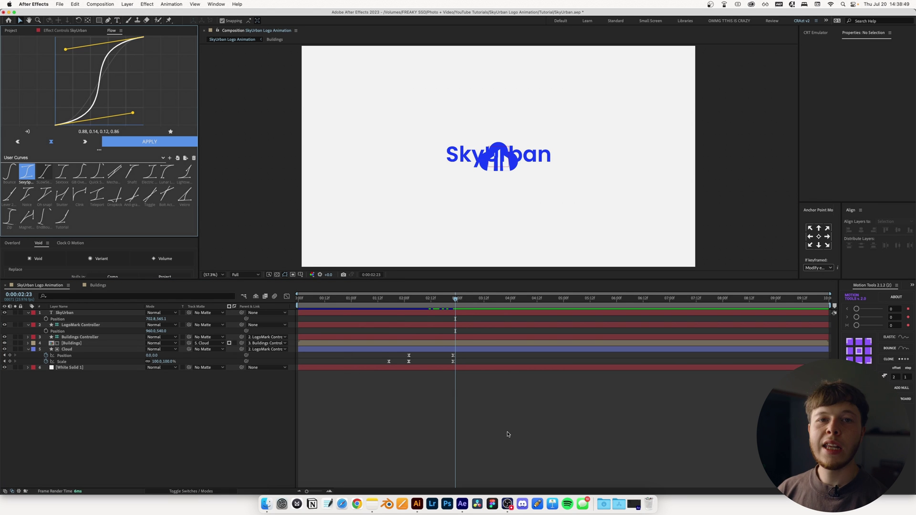
Step: Set starting Position keyframes for the SkyUrban text and the LogoMark Controller at 0:00:02:23
{"action": "left_click", "coordinate": [46, 319]}
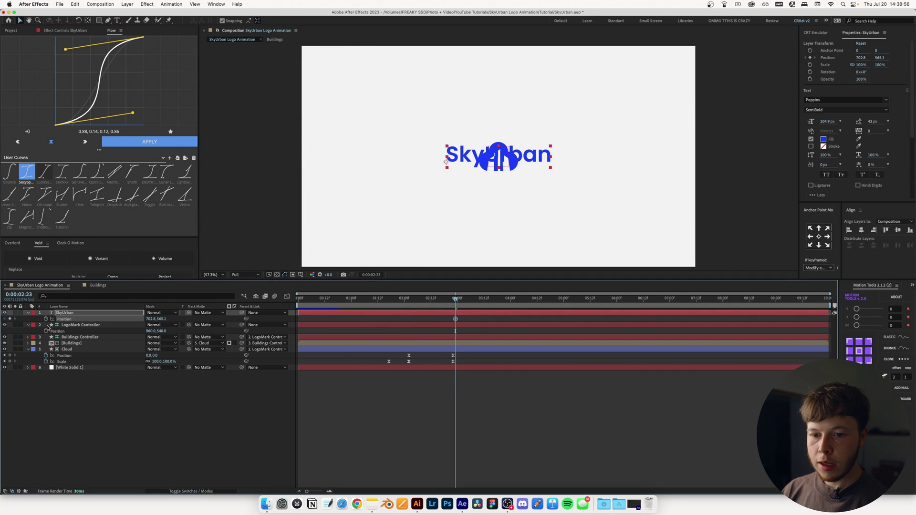
{"action": "left_click", "coordinate": [45, 331]}
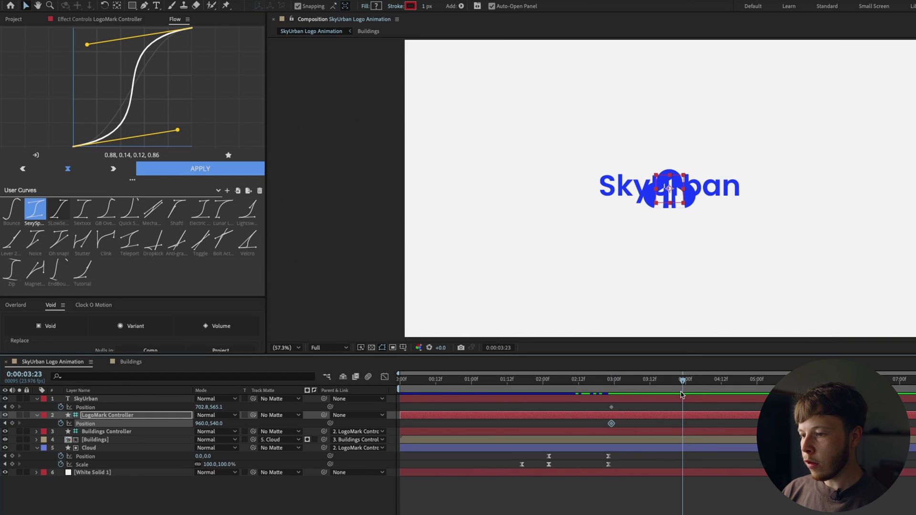
Step: At 0:00:04:00, use the proportional grid to keyframe the LogoMark Controller up to Y 482.0 and the SkyUrban text down to Y 650.1
{"action": "left_click_drag", "start_coordinate": [682, 395], "coordinate": [685, 395]}
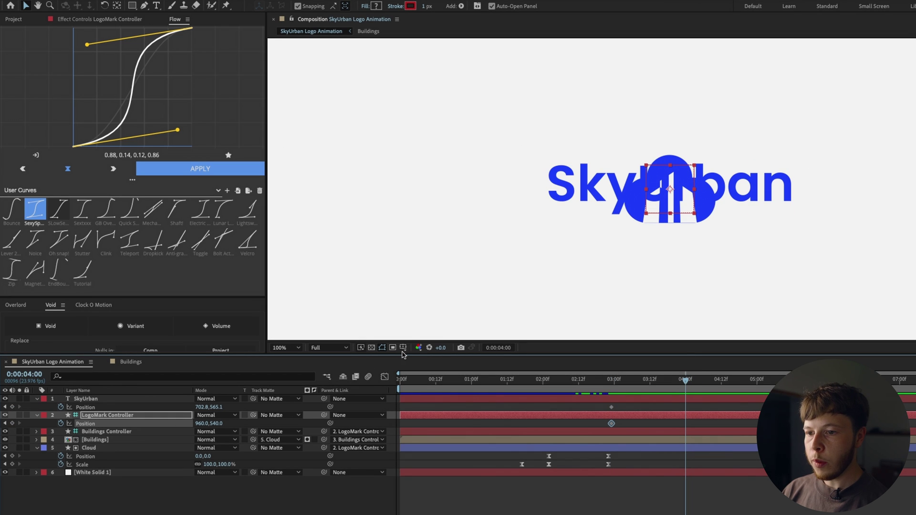
{"action": "left_click", "coordinate": [404, 348]}
{"action": "left_click", "coordinate": [426, 368]}
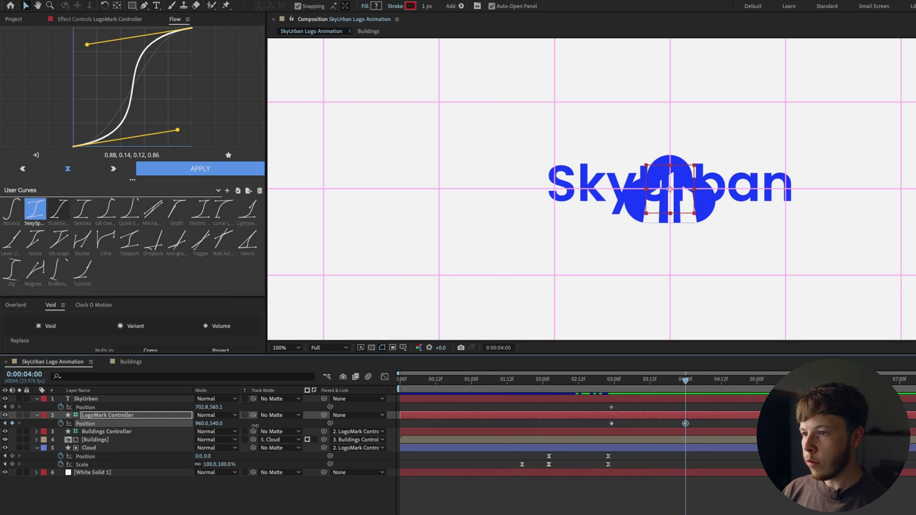
{"action": "left_click_drag", "start_coordinate": [255, 427], "coordinate": [140, 435]}
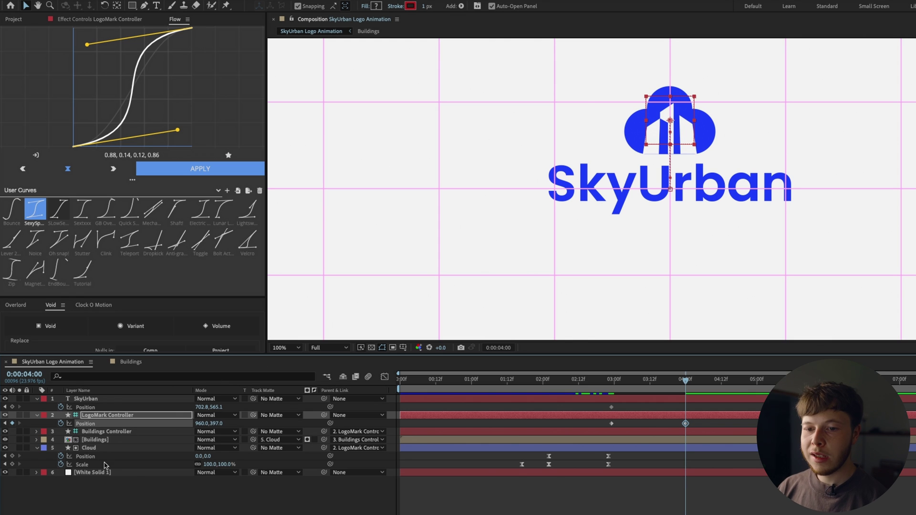
{"action": "left_click", "coordinate": [105, 399], "text": "ctrl"}
{"action": "left_click_drag", "start_coordinate": [216, 407], "coordinate": [261, 408]}
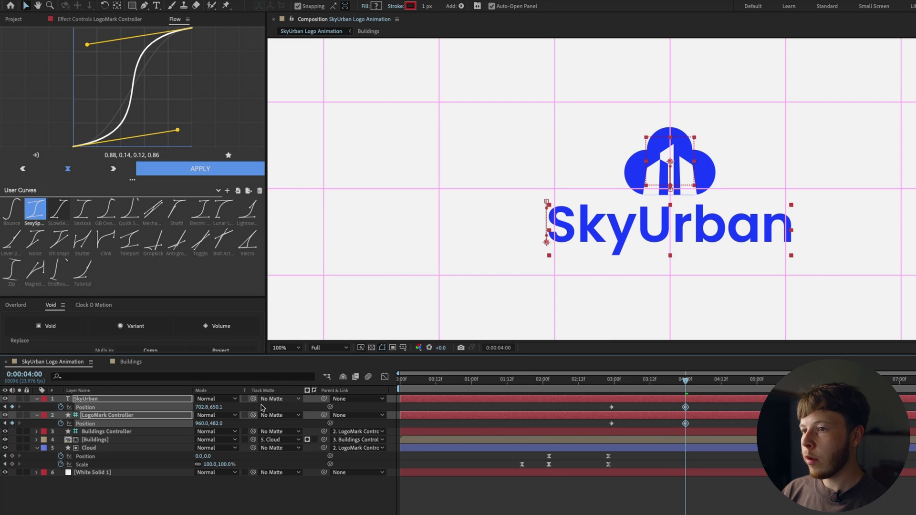